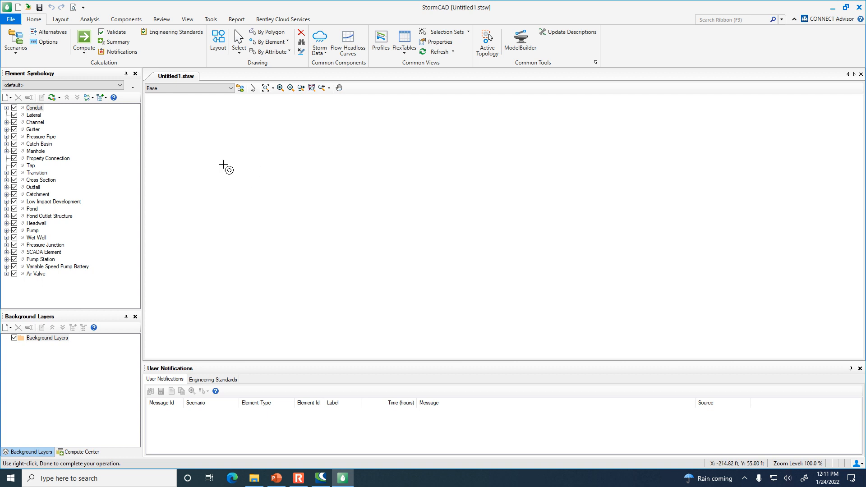
Step: Lay out two catch basins connected by a conduit across the upper part of the drawing
right_click(249, 173)
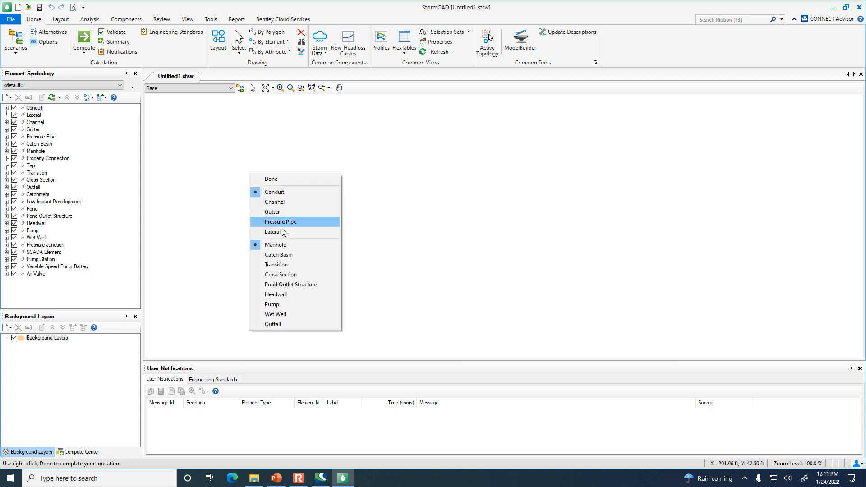
left_click(279, 254)
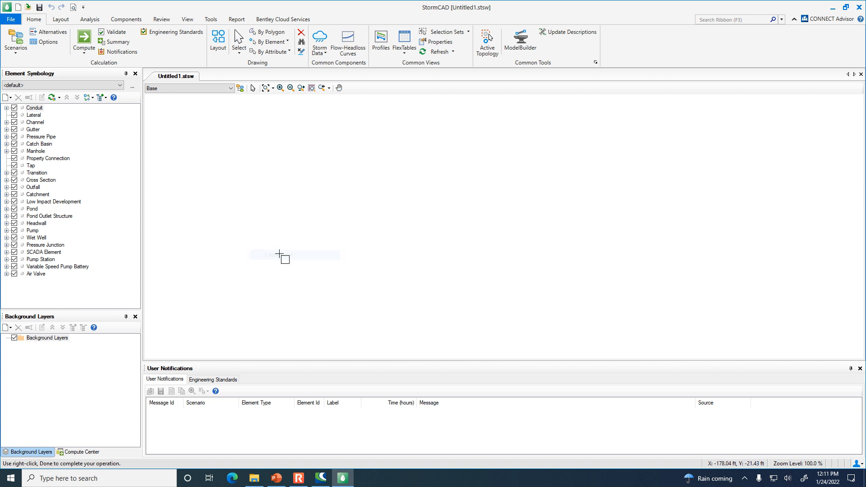
left_click(254, 194)
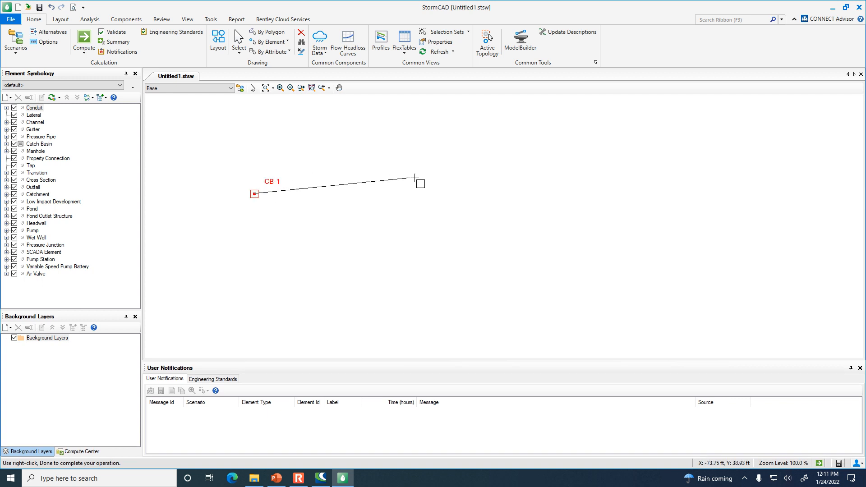
left_click(487, 186)
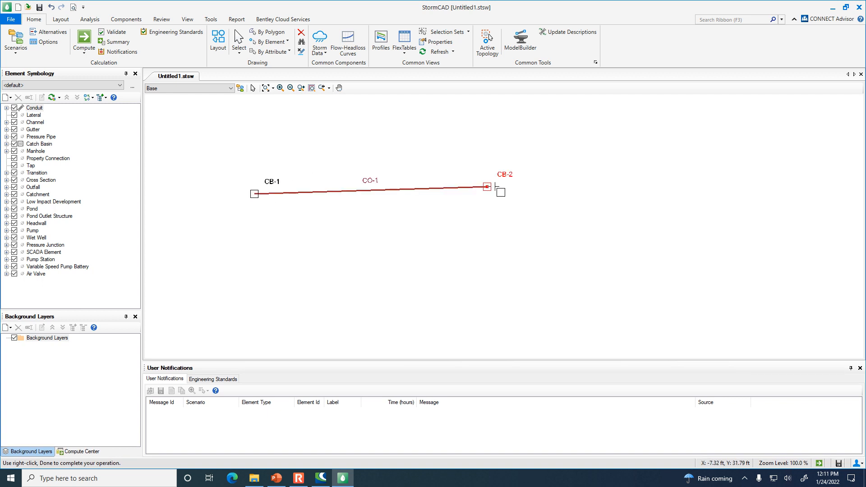
Step: Extend the network from the second catch basin to an outfall with another conduit and end the layout
right_click(541, 194)
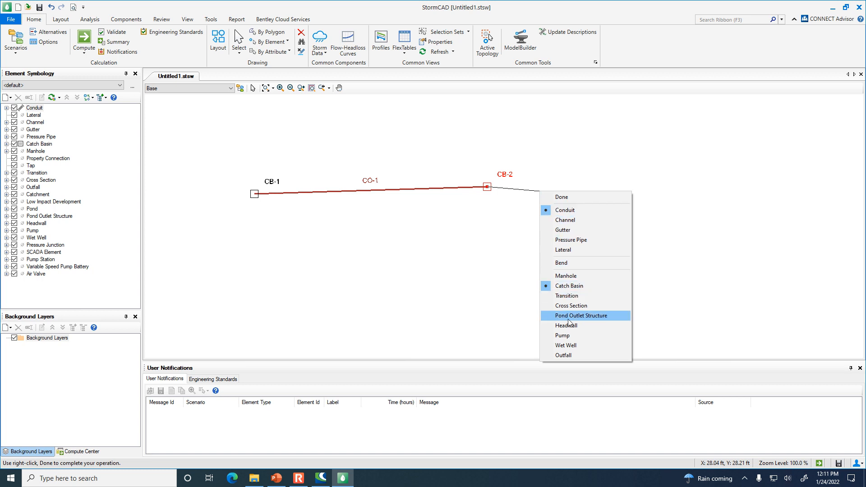
left_click(569, 355)
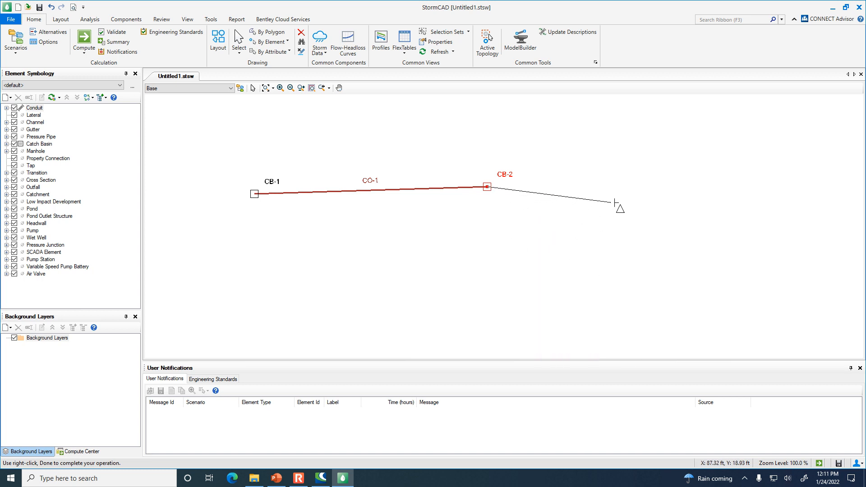
left_click(615, 202)
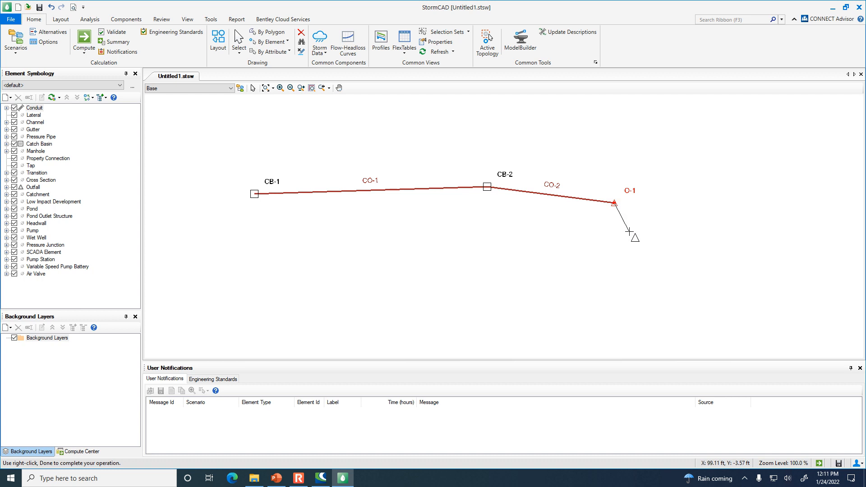
key("Escape")
left_click(238, 39)
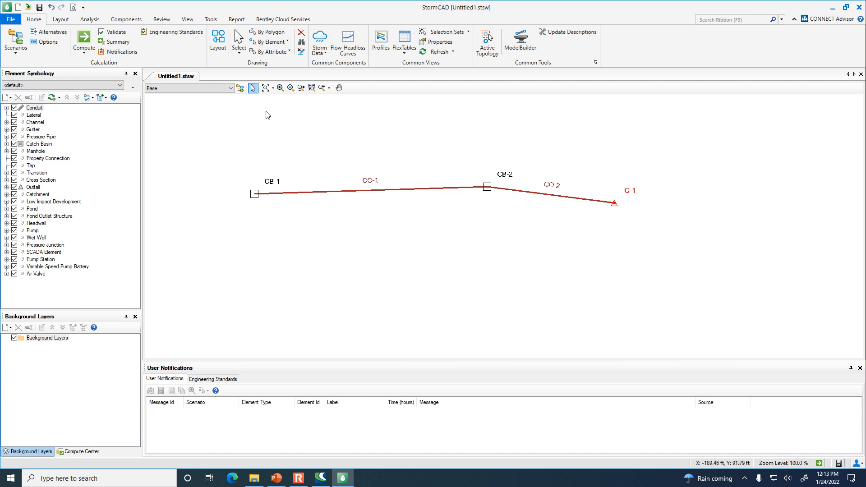
Step: Examine the properties of the conduit between the two catch basins in an enlarged properties window and close it
left_click(337, 193)
double_click(337, 194)
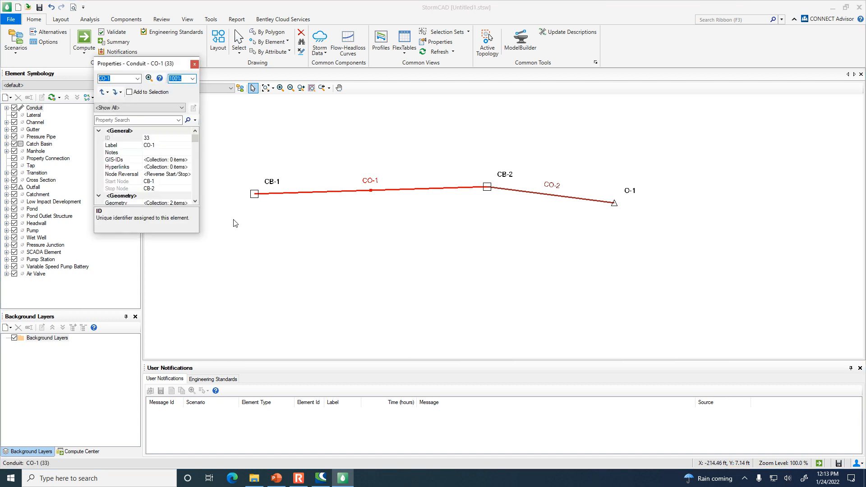
left_click_drag(199, 234, 255, 279)
mouse_move(251, 151)
left_mouse_down()
mouse_move(247, 248)
mouse_move(254, 143)
left_mouse_up()
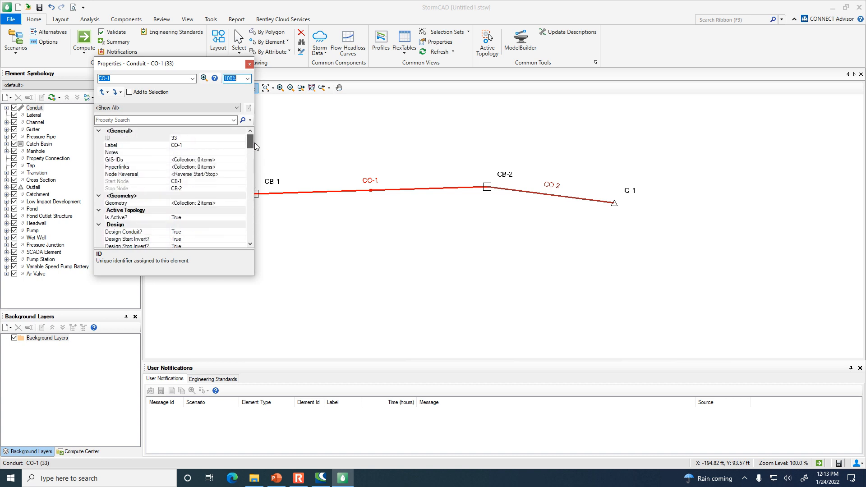
left_click(249, 65)
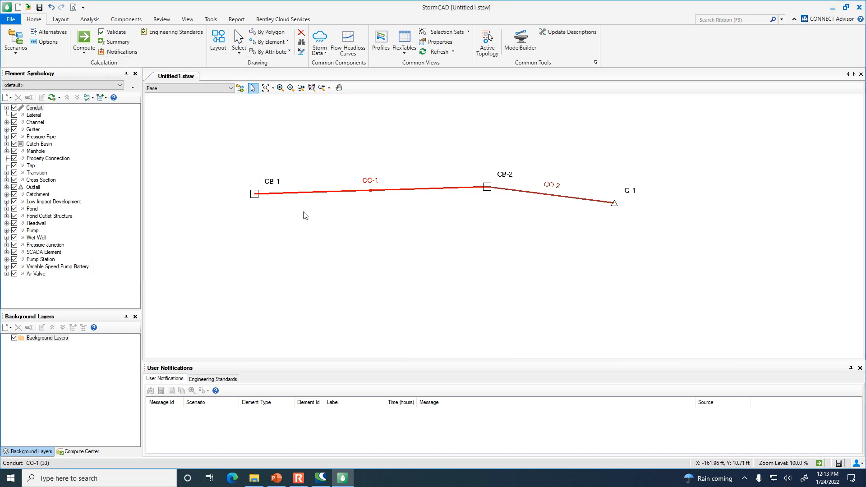
double_click(331, 195)
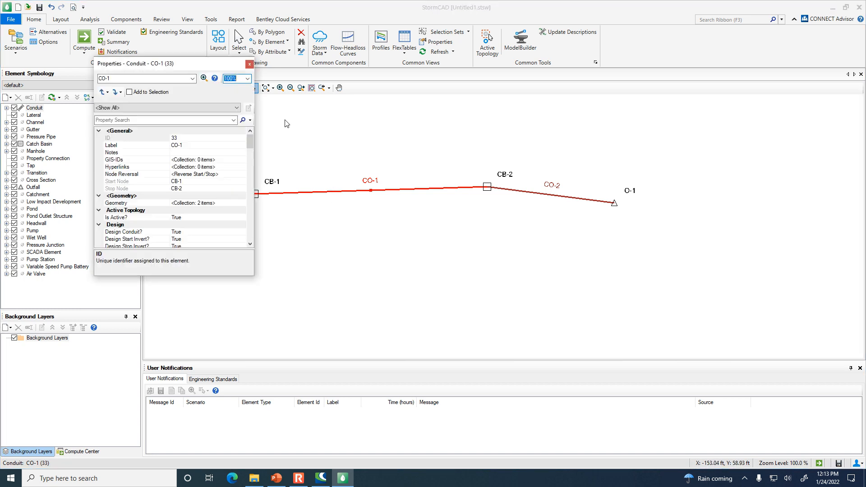
left_click(250, 64)
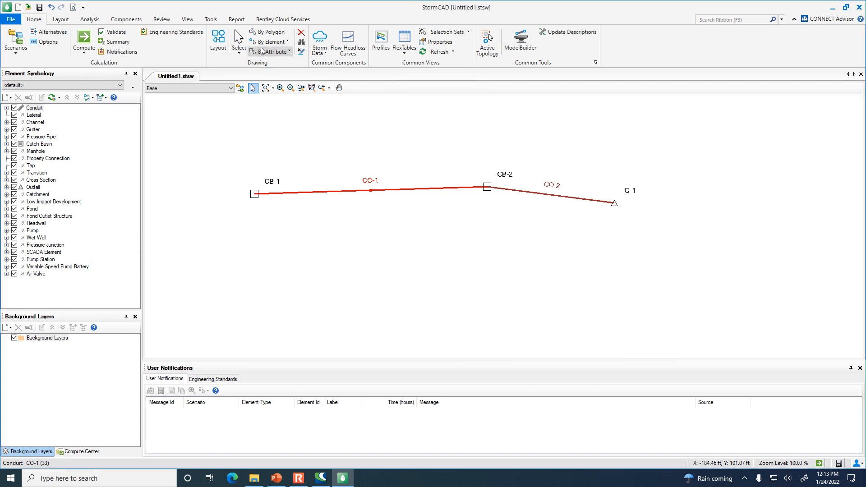
Step: Open the Conduit FlexTable and place its window below the network so both are in view
left_click(405, 54)
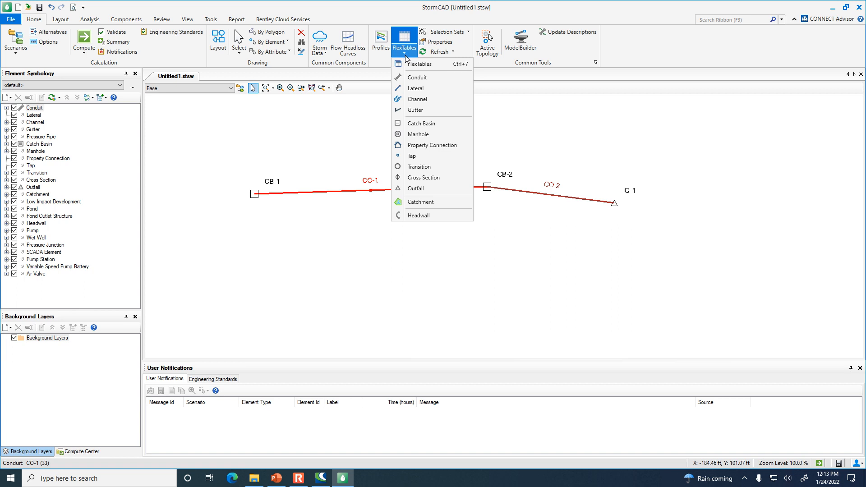
left_click(413, 80)
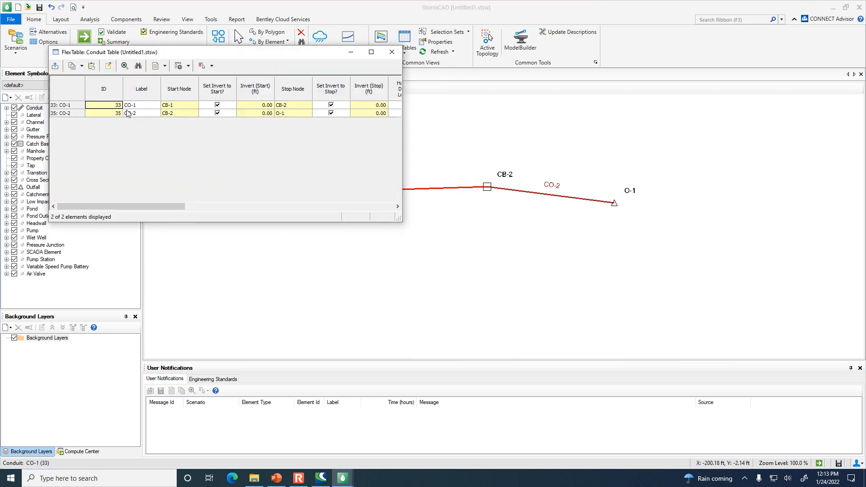
mouse_move(255, 51)
left_mouse_down()
mouse_move(466, 189)
mouse_move(517, 234)
left_mouse_up()
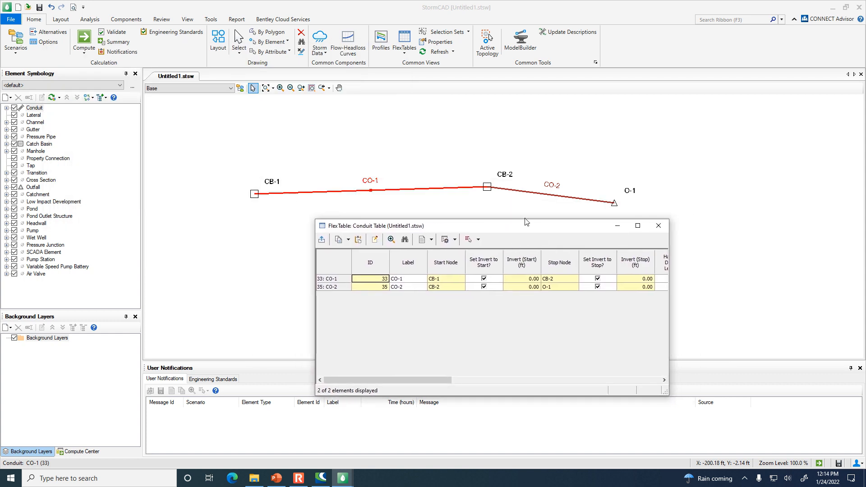
Step: Relabel conduit CO-1 as Pipe A and CO-2 as Pipe B in the conduit table
left_click(412, 281)
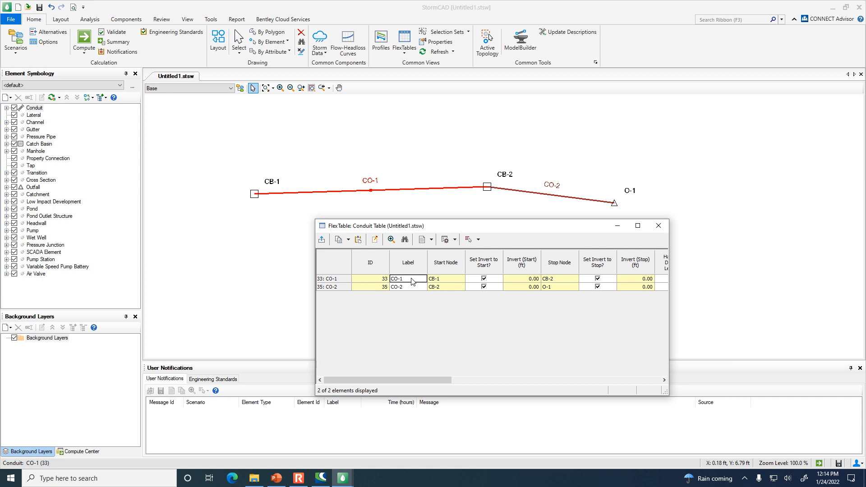
left_click(404, 278)
left_click_drag(415, 280, 328, 281)
type("Pipe A")
key("Return")
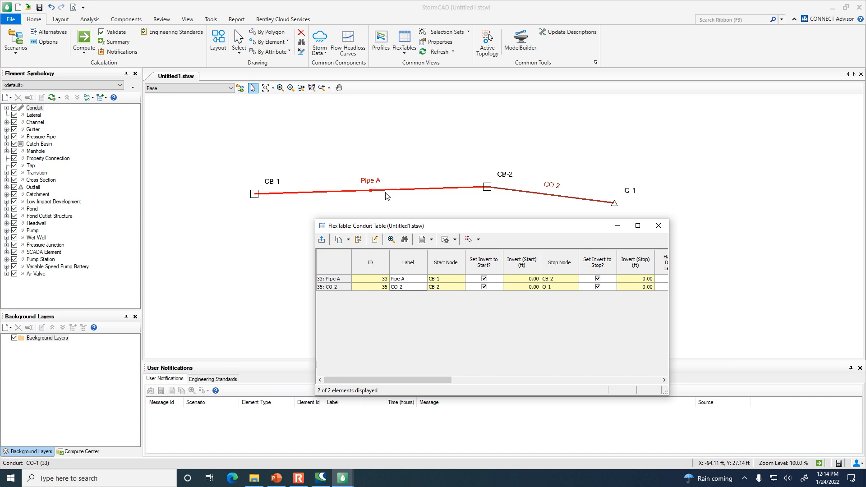
left_click(406, 288)
type("Pipe B")
key("Return")
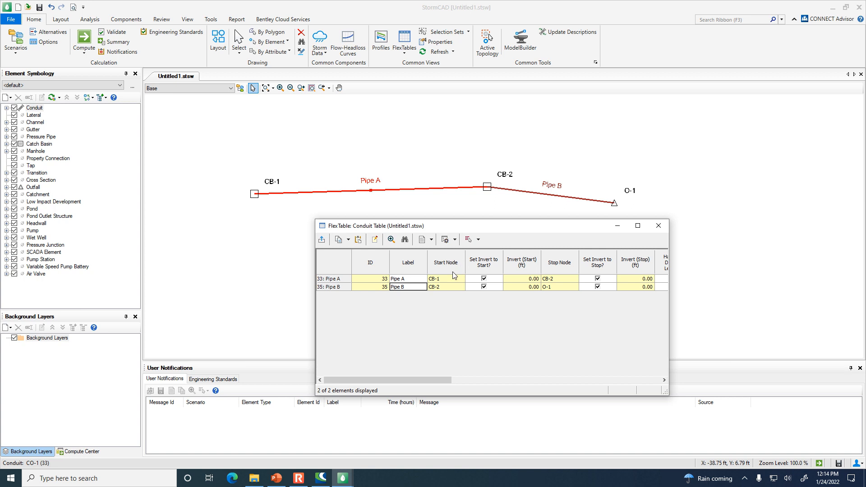
Step: Switch to PowerPoint to check the given pipe data on the storm sewer sizing slide, and return to StormCAD
left_click(298, 478)
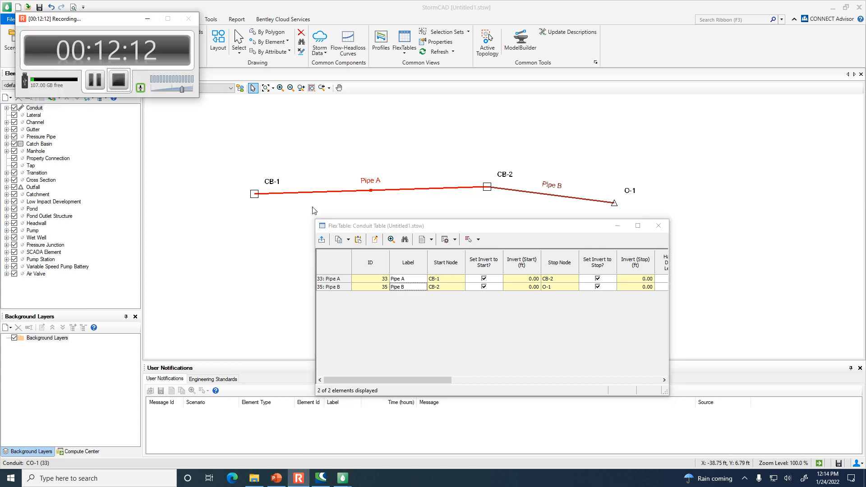
left_click(277, 478)
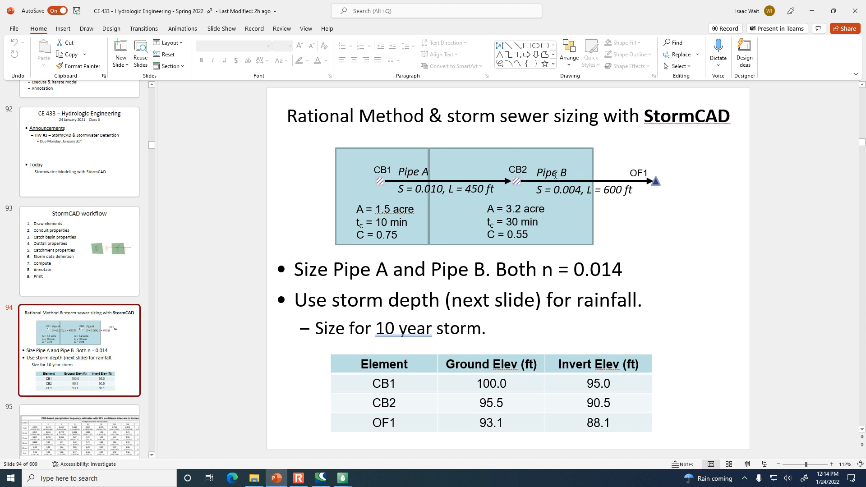
left_click(322, 479)
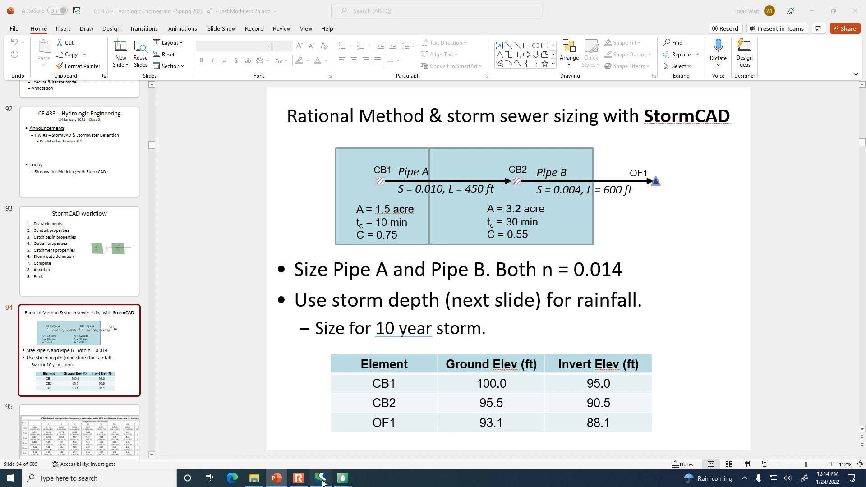
left_click(386, 453)
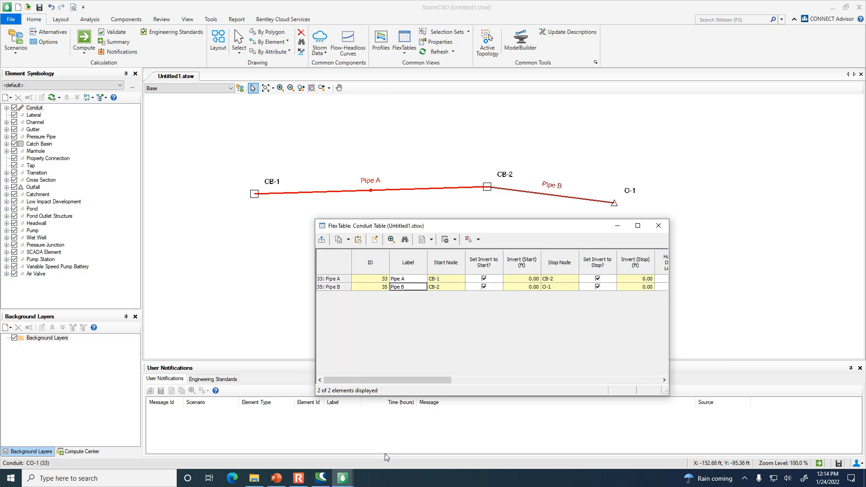
Step: Enable the user-defined length option for both Pipe A and Pipe B
left_click_drag(418, 380, 487, 378)
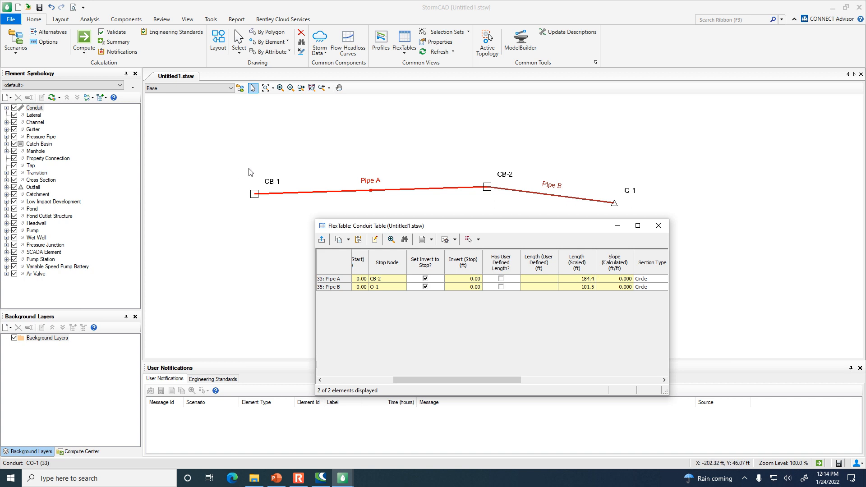
left_click(501, 279)
left_click(502, 287)
left_click(499, 285)
left_click(499, 285)
left_click(500, 286)
Step: Set the user-defined lengths to 450 ft for Pipe A and 600 ft for Pipe B
left_click(534, 278)
left_click(534, 279)
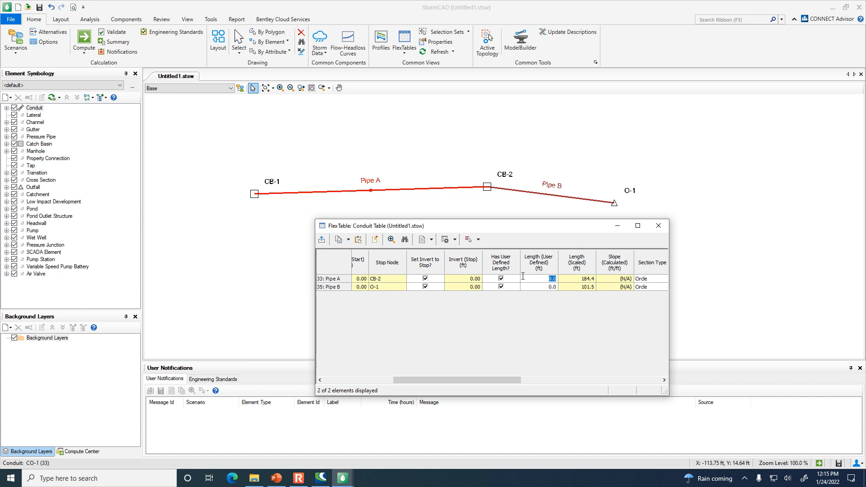
type("450")
key("Return")
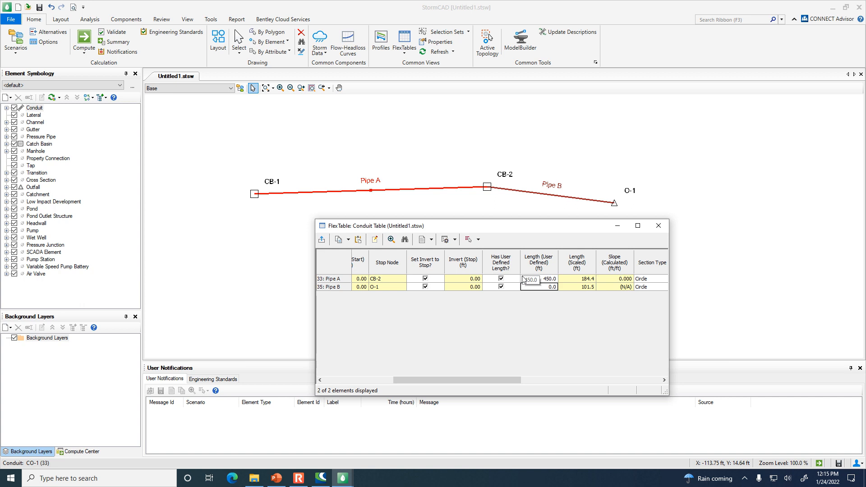
type("600.0")
Step: Look up the Manning's n for both pipes on the PowerPoint slide and return to the StormCAD conduit table
left_click_drag(504, 380, 568, 380)
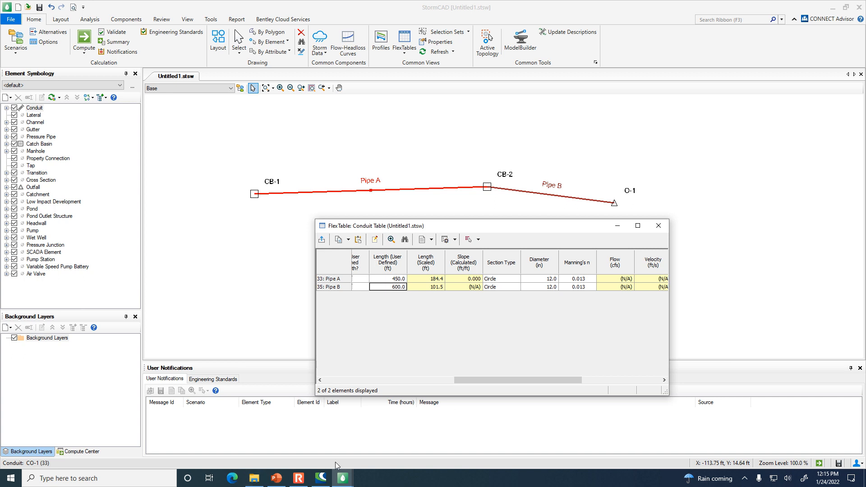
mouse_move(317, 479)
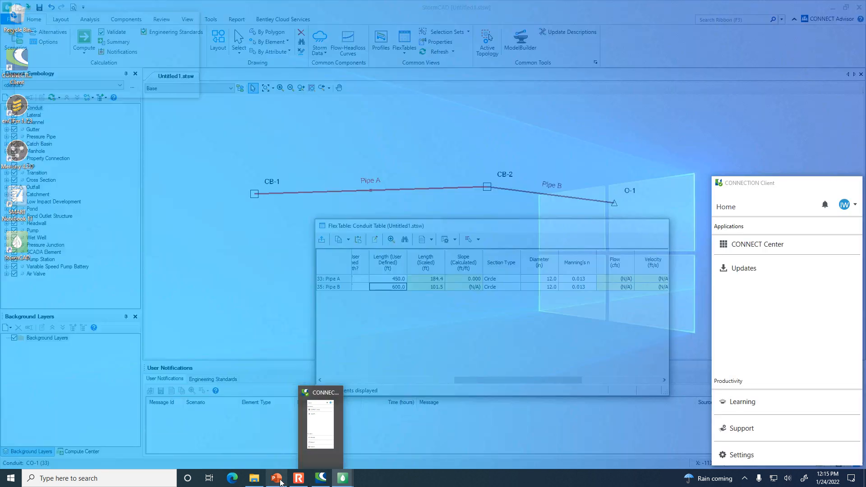
left_click(276, 478)
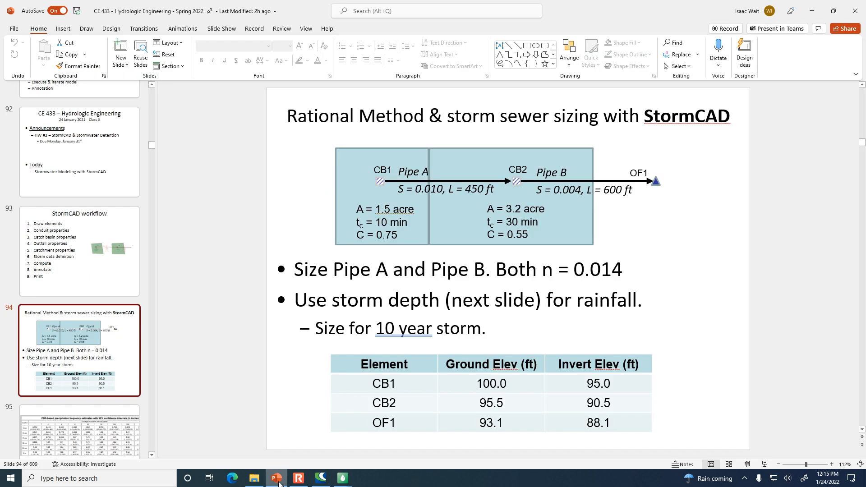
left_click_drag(542, 274, 625, 267)
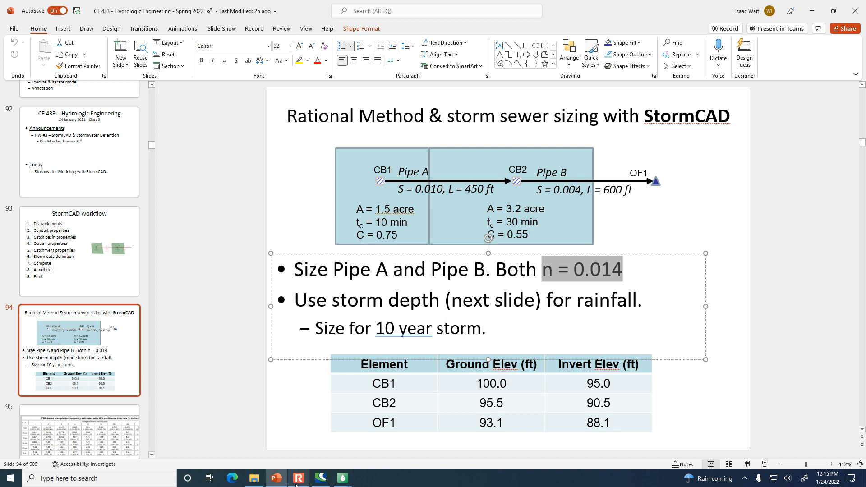
left_click(321, 479)
mouse_move(343, 478)
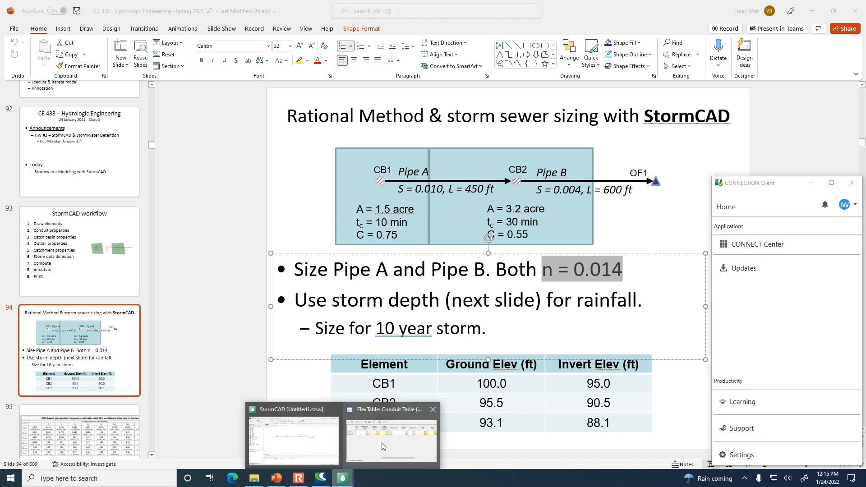
left_click(383, 447)
Step: Set Manning's n to 0.014 for both Pipe A and Pipe B
double_click(583, 276)
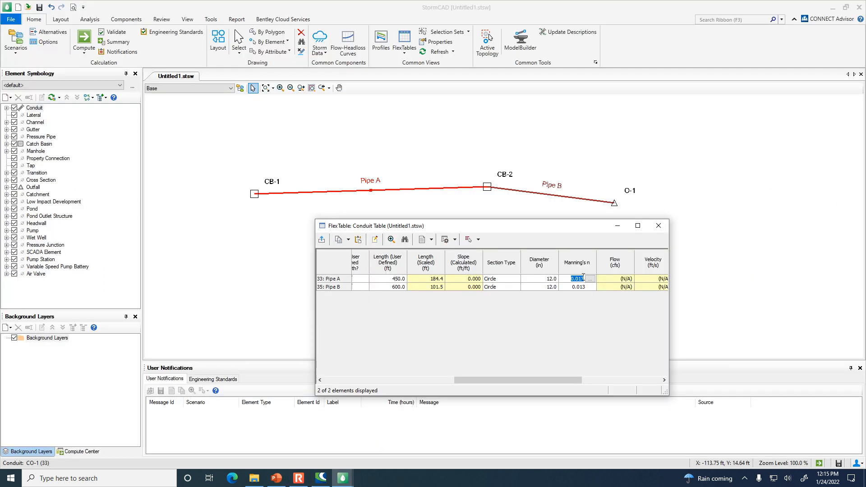
type(".014")
key("Return")
type(".014")
key("Return")
Step: Set the diameter of both Pipe A and Pipe B to 15 in and review the table's remaining columns
left_click(535, 279)
left_click(545, 280)
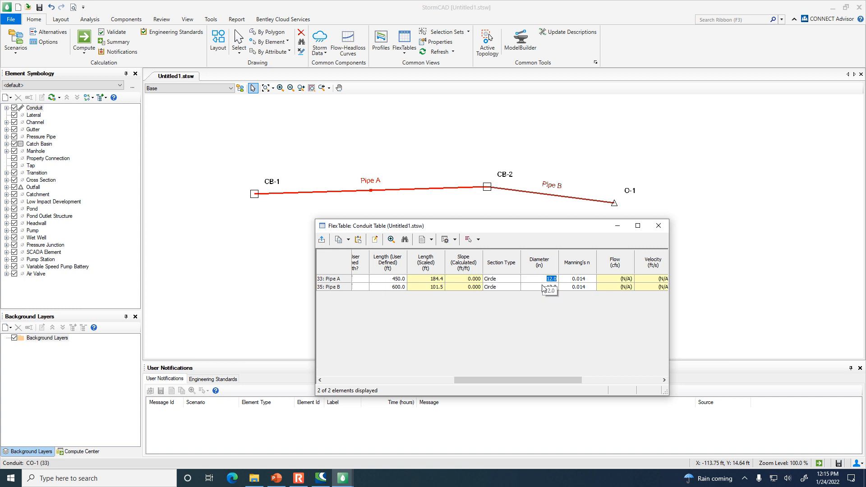
type("15")
key("Return")
type("15")
key("Return")
left_click_drag(531, 380, 625, 380)
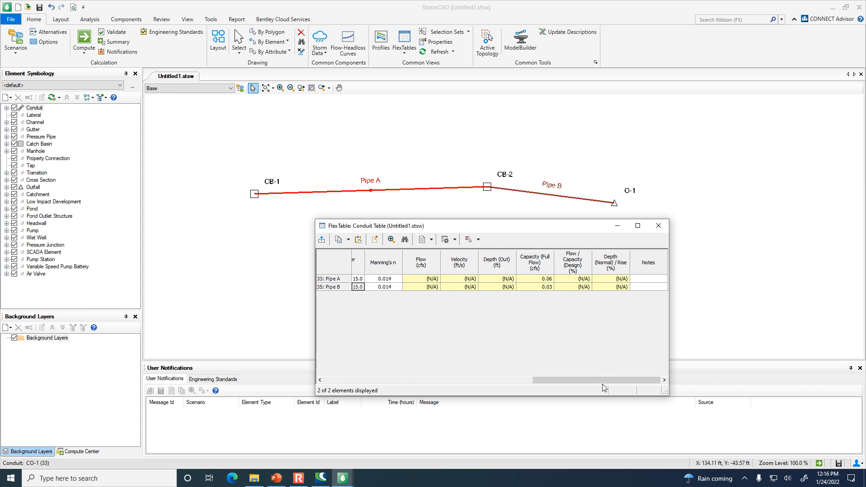
left_click_drag(600, 380, 622, 377)
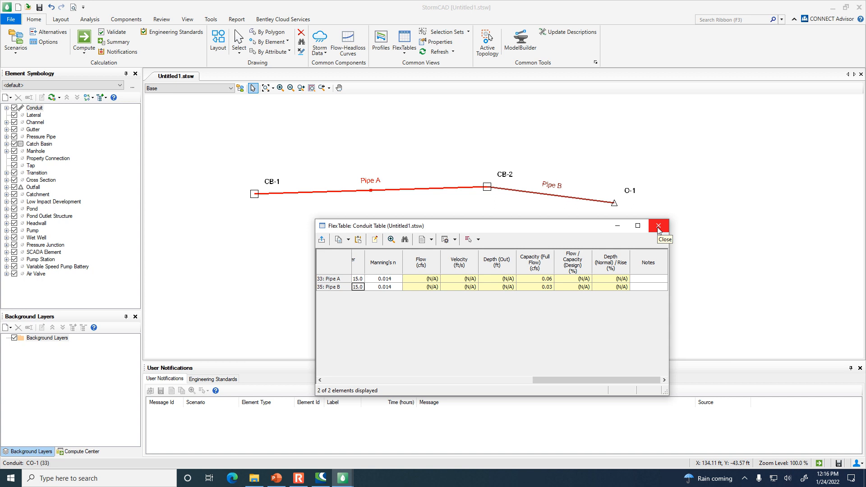
Step: Close the conduit table and look over the properties of the upstream catch basin CB-1
left_click(658, 227)
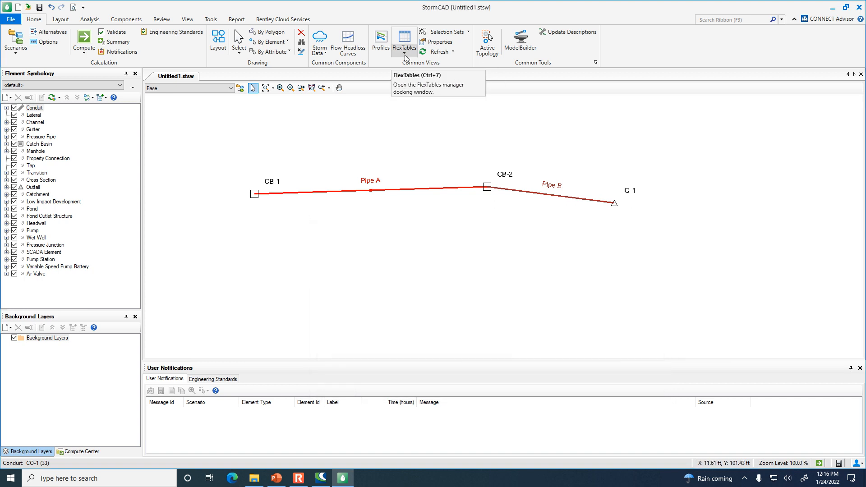
double_click(254, 196)
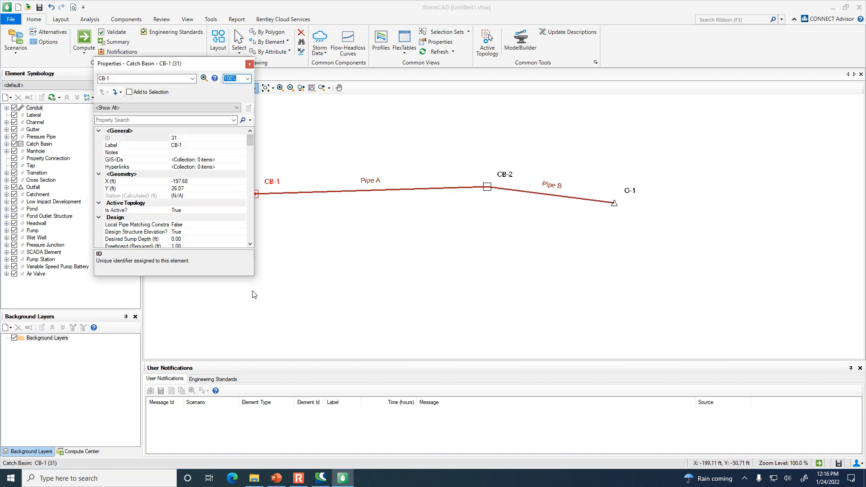
left_click_drag(251, 142, 250, 146)
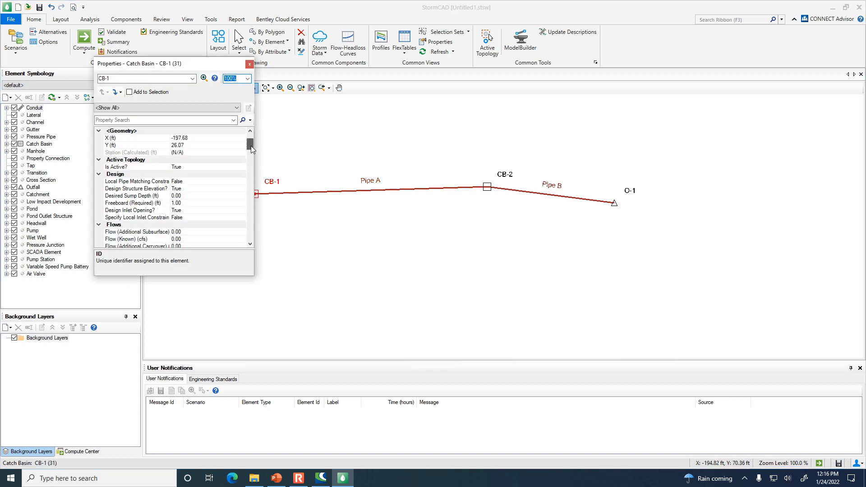
left_click(250, 64)
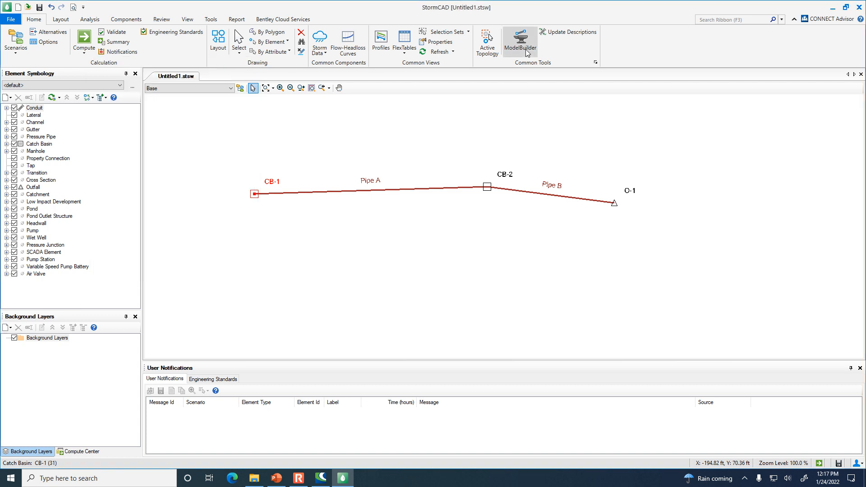
Step: Open the Catch Basin FlexTable and relabel the two catch basins as CB1 and CB2
left_click(405, 54)
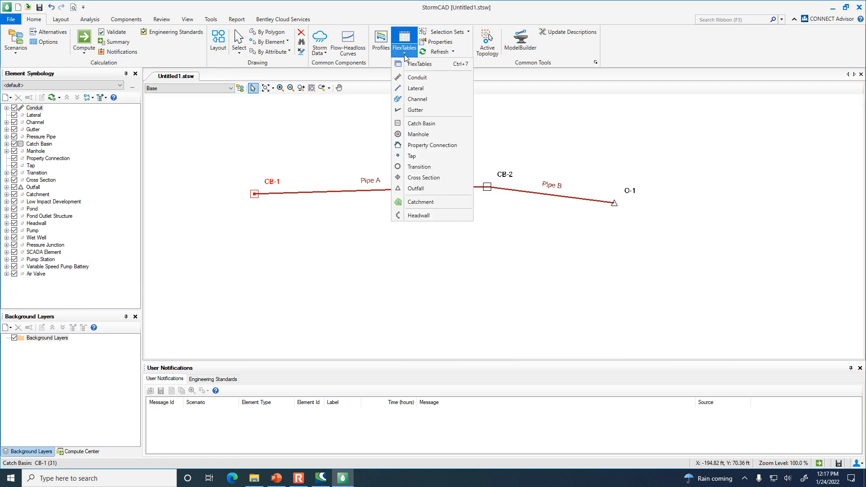
left_click(416, 125)
left_click_drag(256, 57, 479, 239)
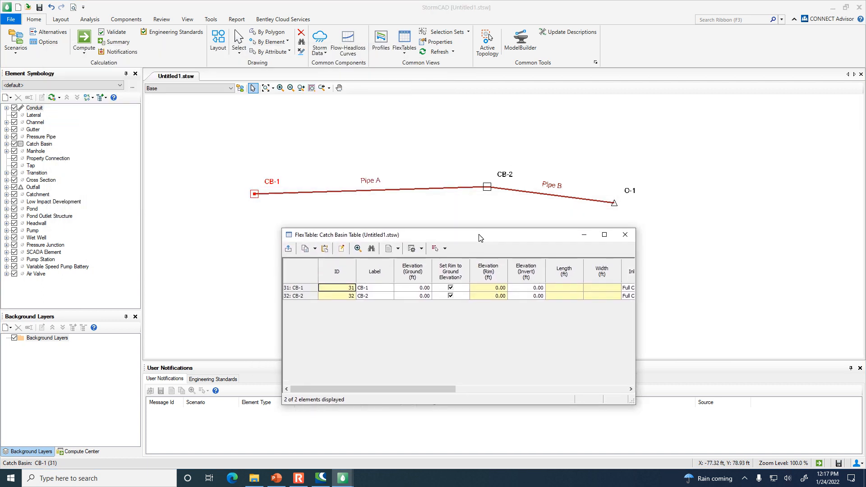
left_click(378, 289)
left_click(378, 289)
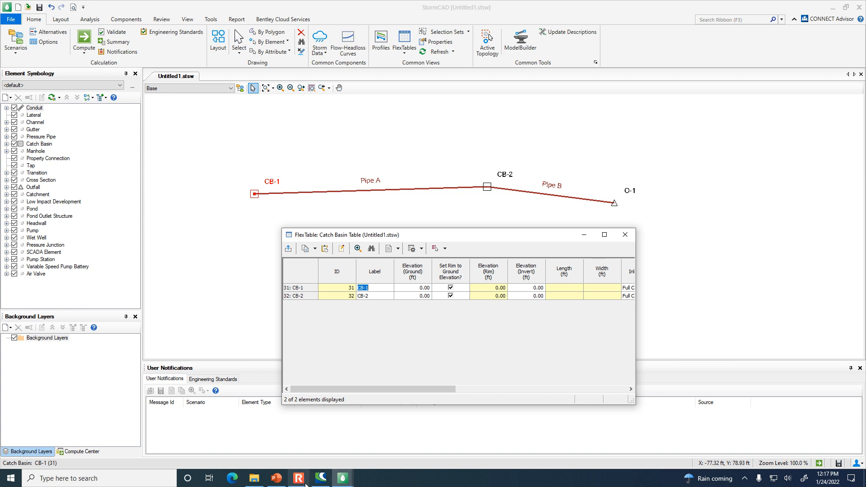
type("CB1")
key("Return")
type("CB2")
key("Tab")
Step: Set the ground elevations to 100.00 ft for CB1 and 95.50 ft for CB2
left_click(407, 289)
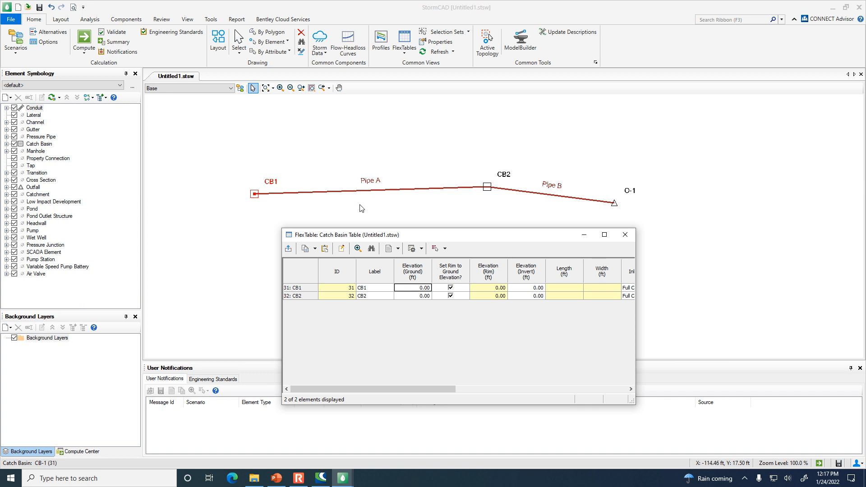
type("10")
key("Return")
type("95.50")
Step: Set the invert elevations to 95.00 ft for CB1 and 90.50 ft for CB2
left_click(533, 289)
left_click(533, 288)
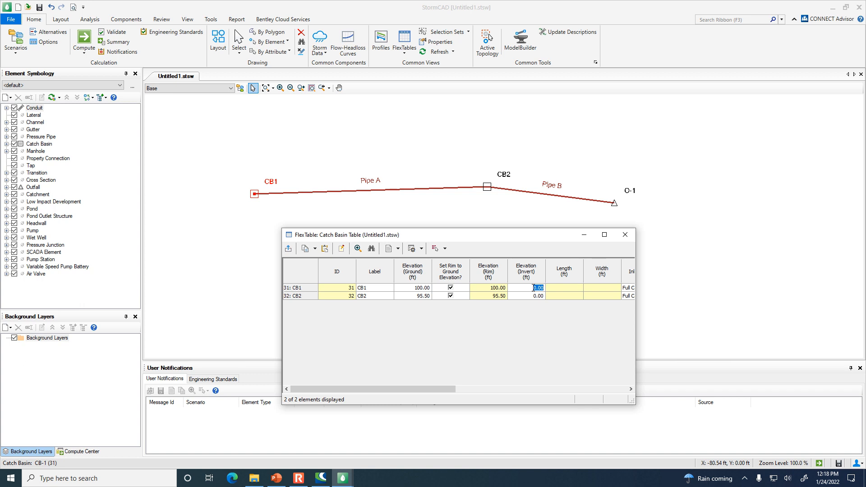
type("95")
key("Return")
type("90")
key("Return")
Step: Widen the catch basin table and look through the columns available to add to it
left_click_drag(410, 389, 804, 415)
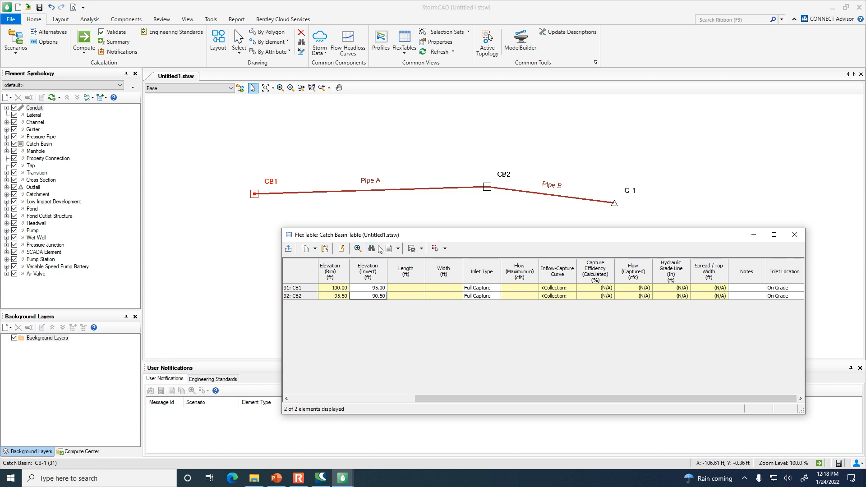
left_click(342, 251)
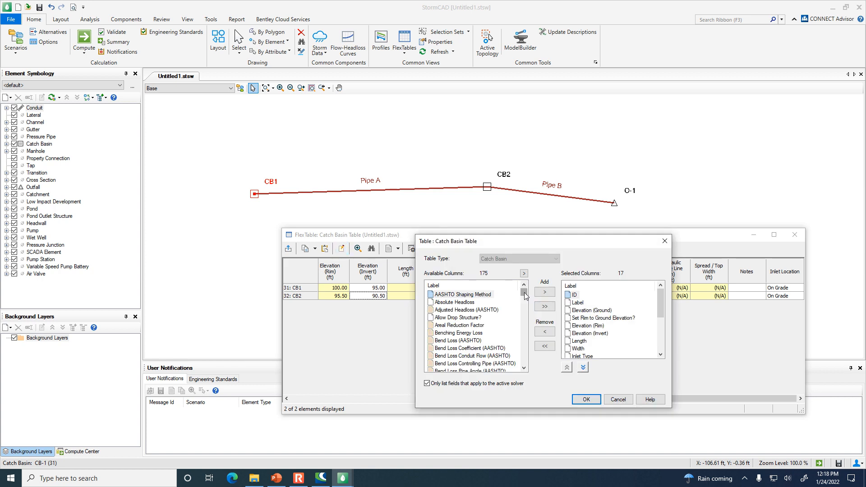
left_click_drag(524, 294, 523, 339)
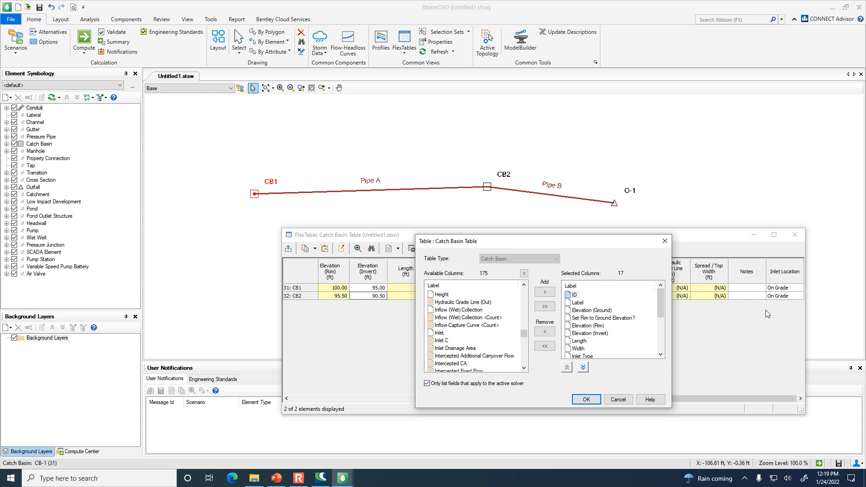
left_click(616, 400)
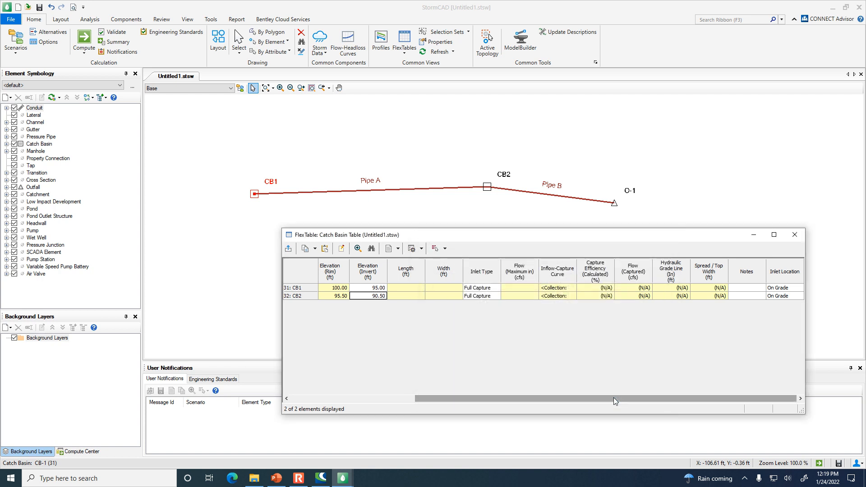
Step: Set the inlet location of both CB1 and CB2 to In Sag and close the catch basin table
left_click(784, 289)
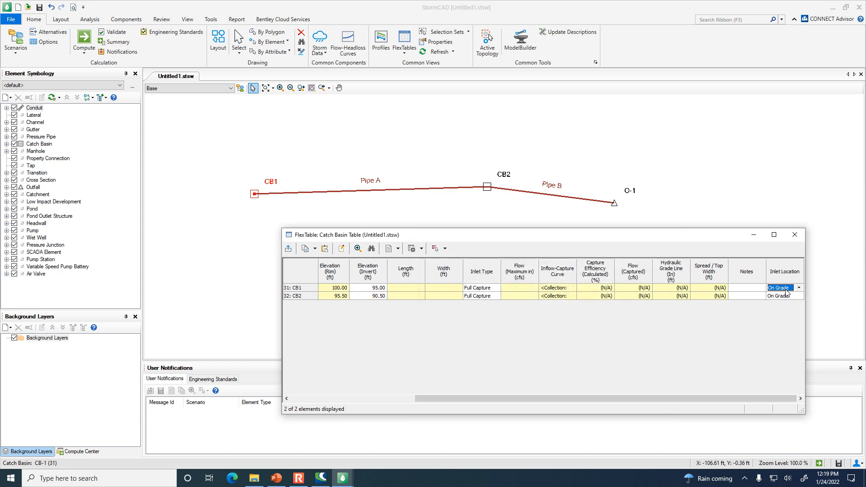
left_click(799, 288)
left_click(793, 298)
left_click(784, 296)
left_click(799, 296)
left_click(793, 307)
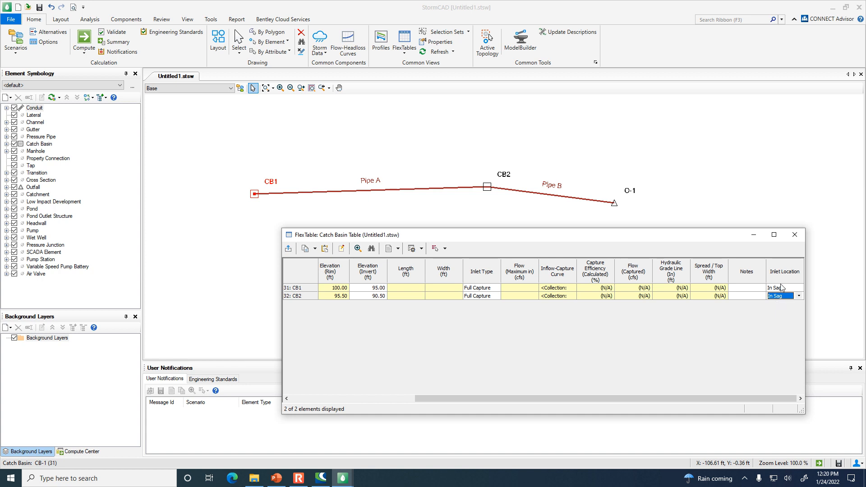
left_click(795, 235)
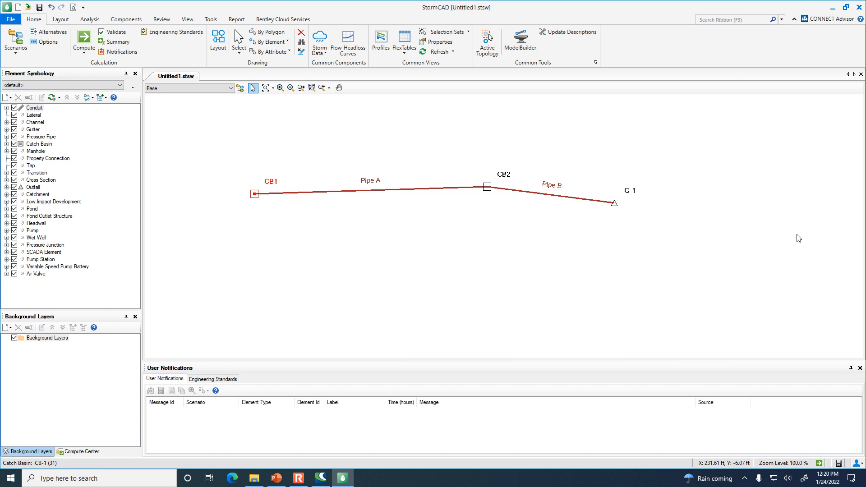
Step: Open the Outfall FlexTable and relabel the outfall as OF1
left_click(403, 56)
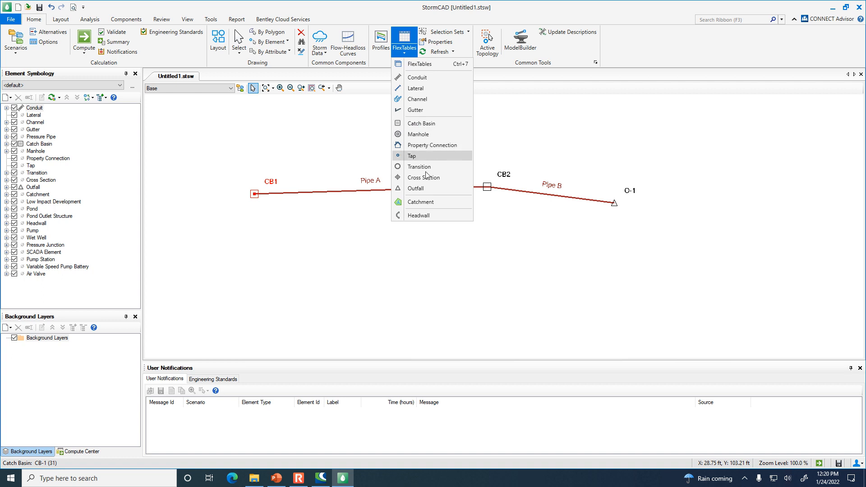
left_click(426, 189)
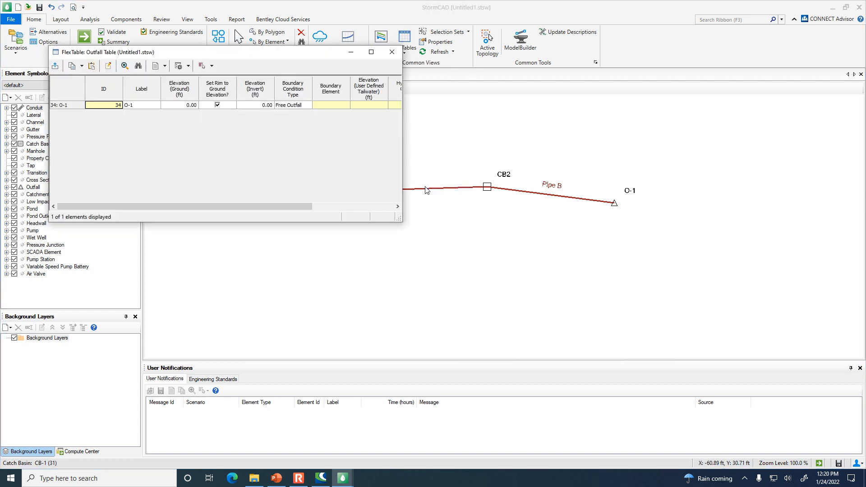
left_click(147, 105)
left_click(136, 106)
type("OF-1")
key("Tab")
Step: Set the outfall's ground elevation to 93.10 ft and its invert elevation to 88.10 ft, and close the table
type("93.1")
key("Tab")
key("Tab")
left_click(261, 104)
type("88.10")
key("Tab")
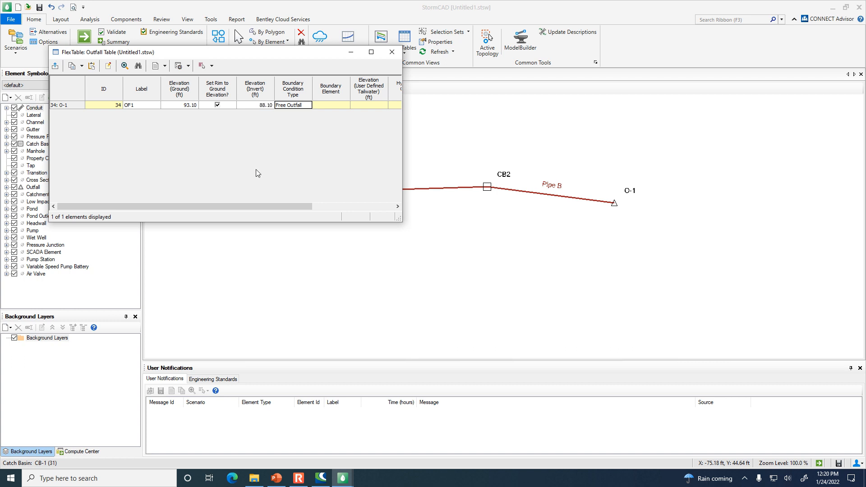
left_click_drag(265, 207, 398, 218)
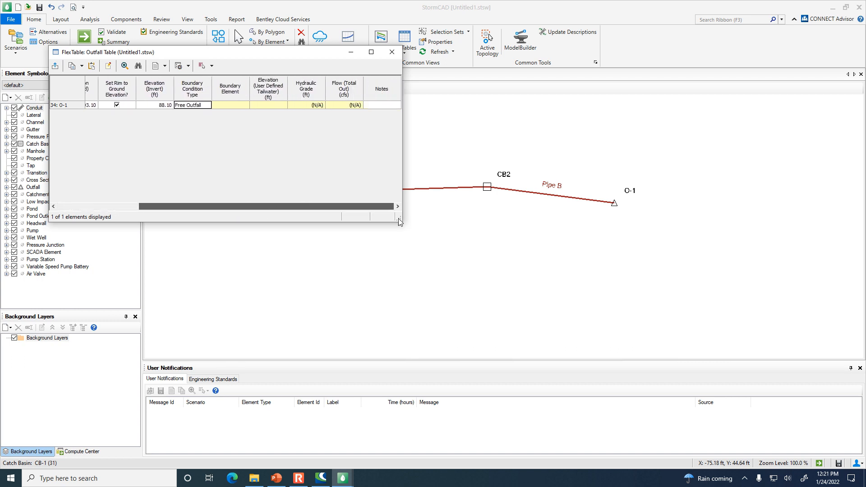
left_click(395, 53)
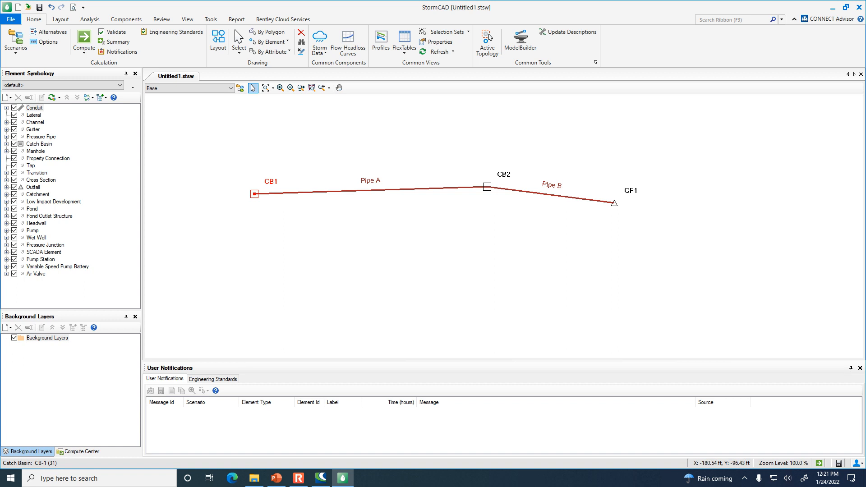
Step: Check the catchment layout and data on the PowerPoint slide and return to StormCAD
left_click(277, 478)
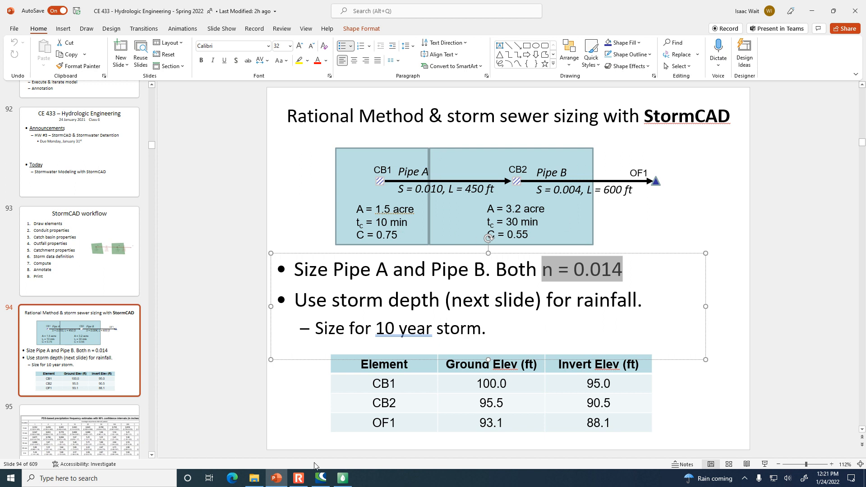
left_click(343, 479)
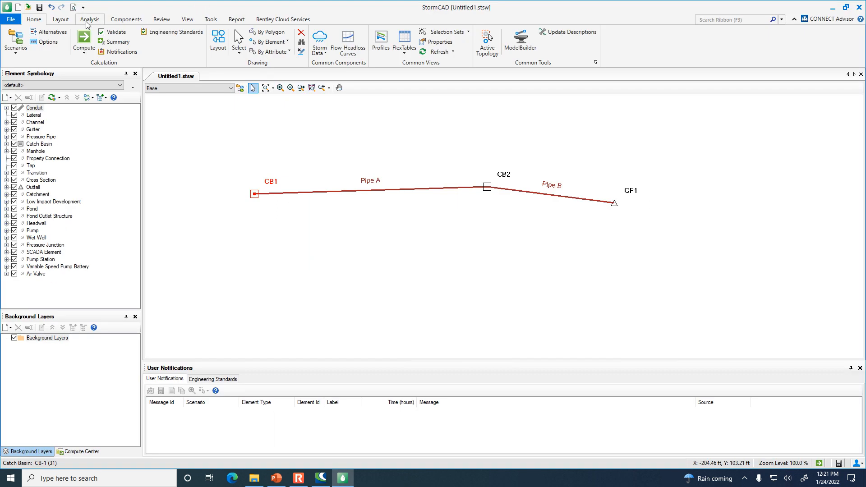
left_click(62, 22)
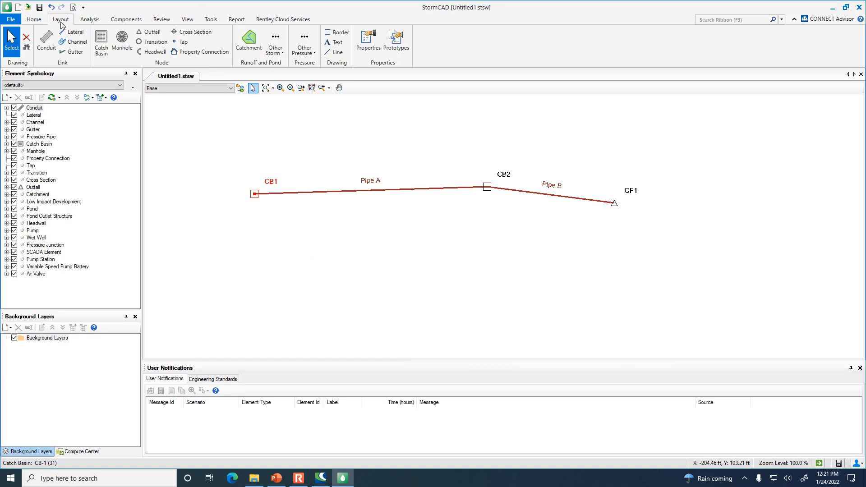
left_click(30, 20)
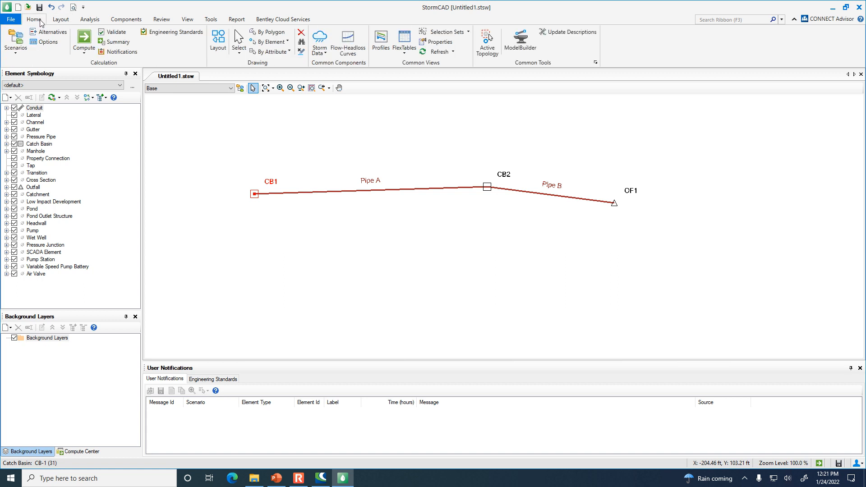
Step: Draw a four-sided catchment polygon enclosing catch basin CB1
left_click(62, 22)
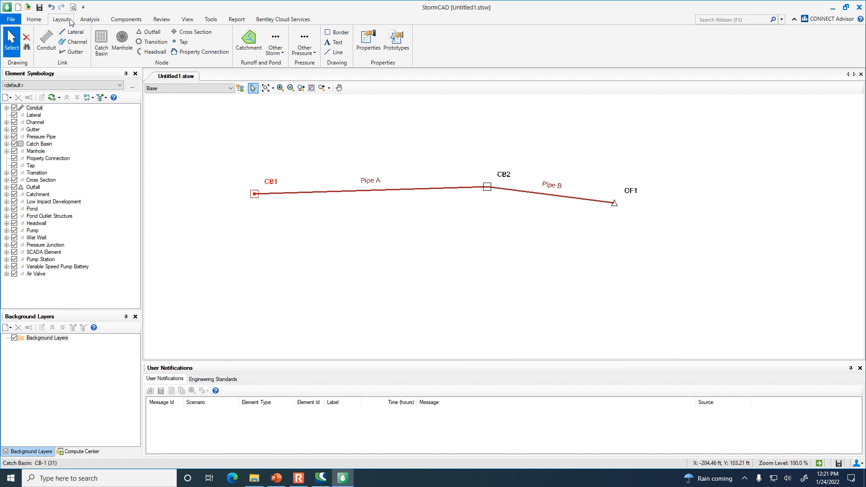
left_click(251, 40)
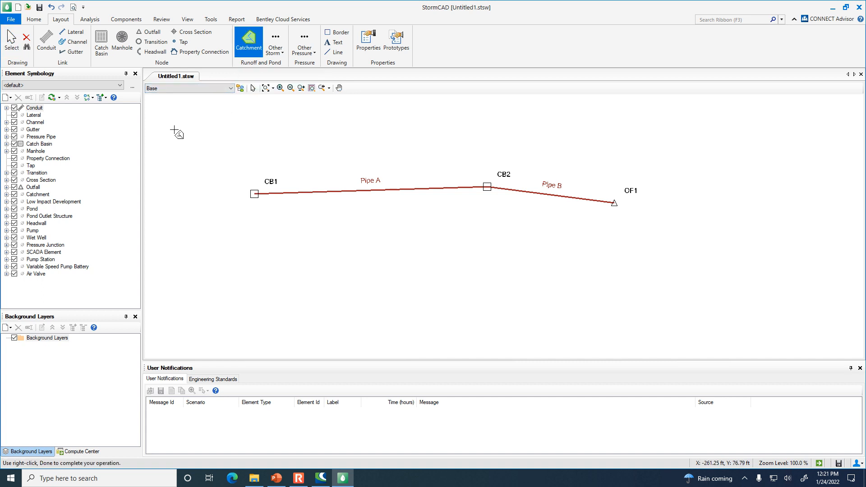
left_click(206, 135)
left_click(214, 300)
left_click(328, 248)
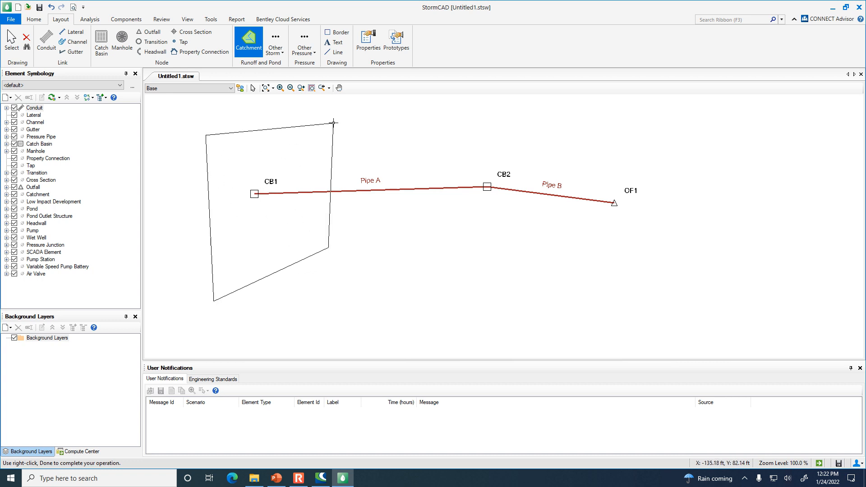
left_click(333, 122)
right_click(285, 128)
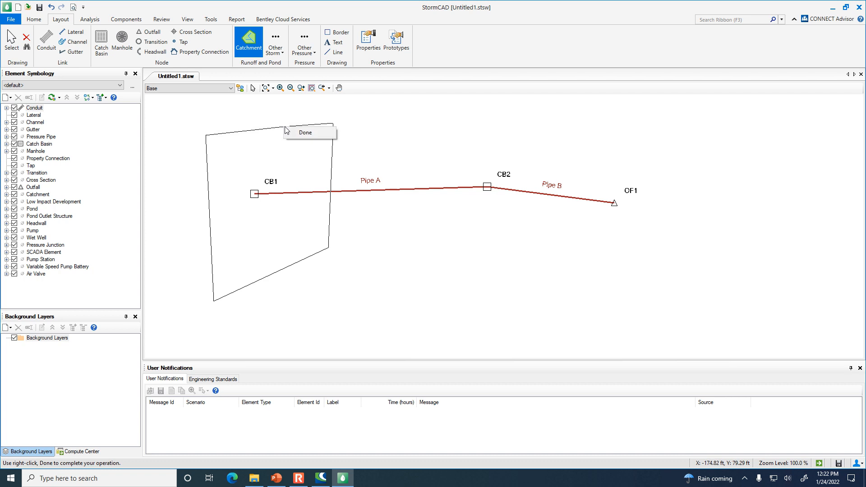
left_click(306, 132)
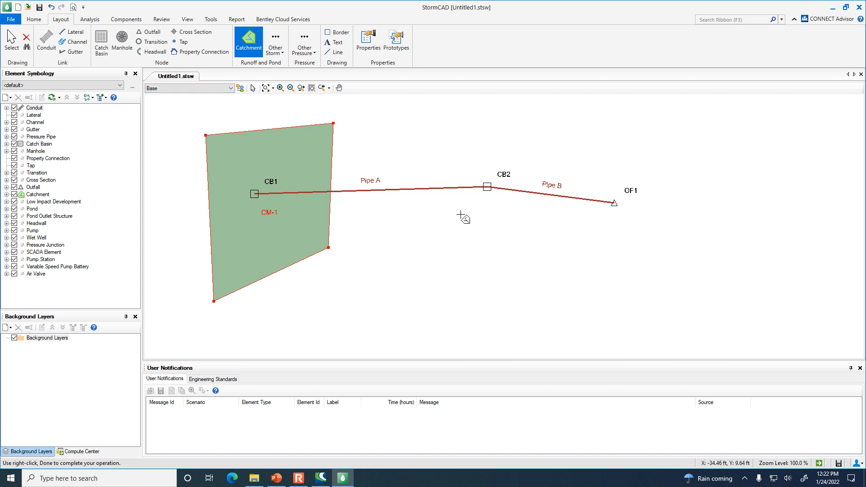
Step: Draw a second four-sided catchment polygon just above catch basin CB2
left_click(446, 113)
left_click(447, 169)
left_click(557, 170)
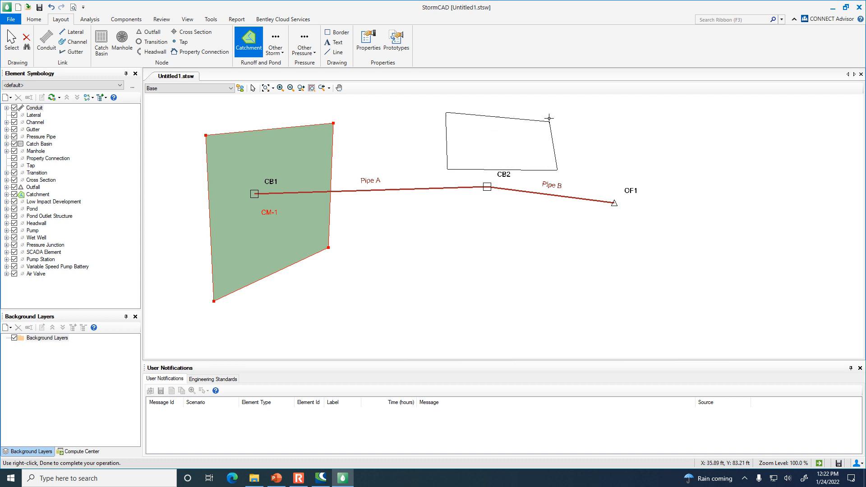
right_click(499, 117)
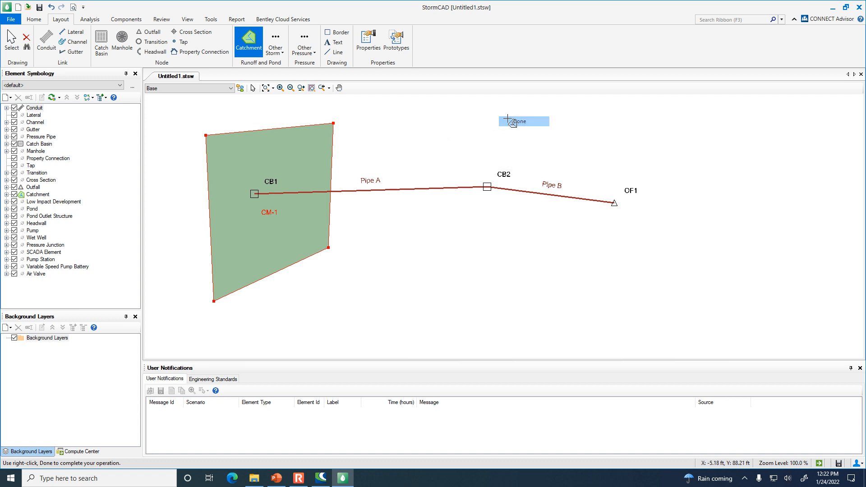
left_click(507, 119)
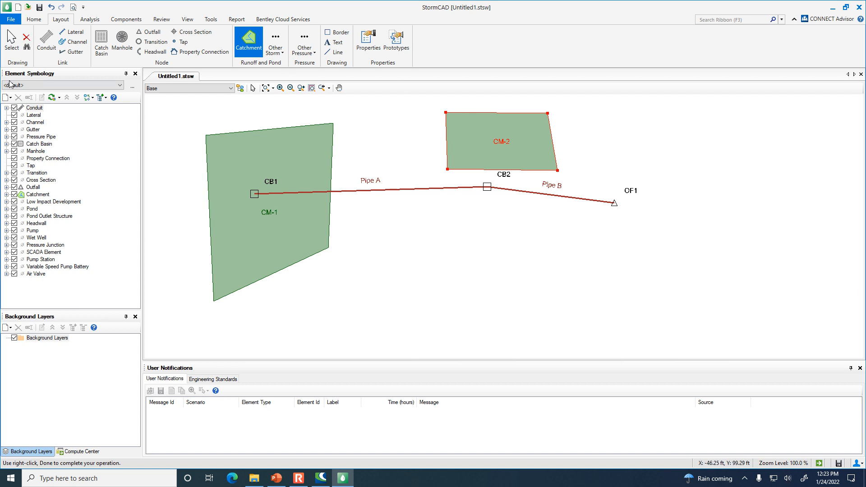
Step: Open the catchment FlexTable, check the catchment values on the PowerPoint slide and return to StormCAD
left_click(42, 16)
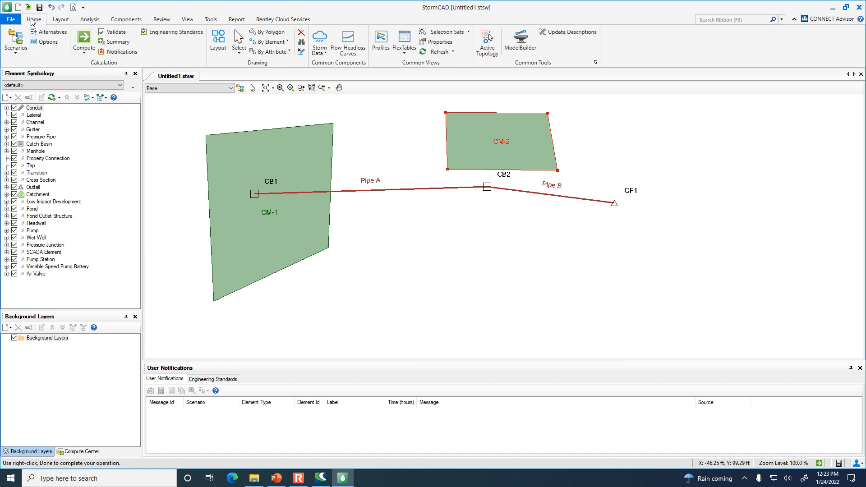
left_click(412, 57)
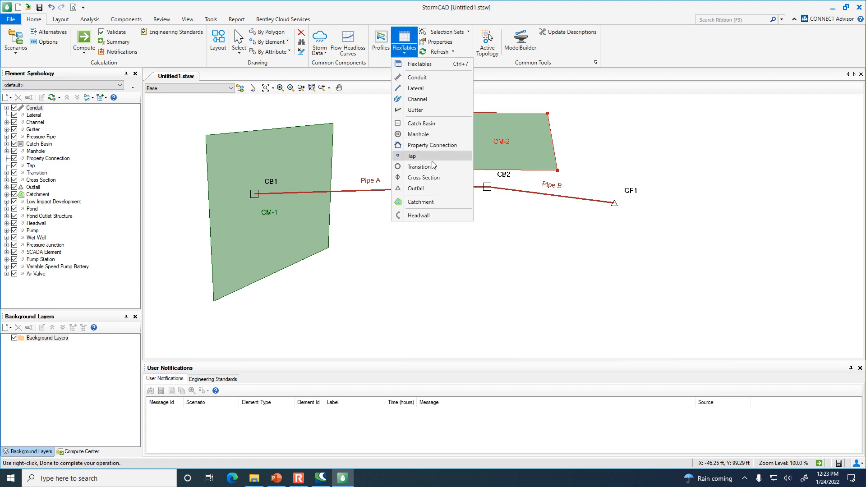
left_click(434, 203)
left_click_drag(202, 55, 499, 248)
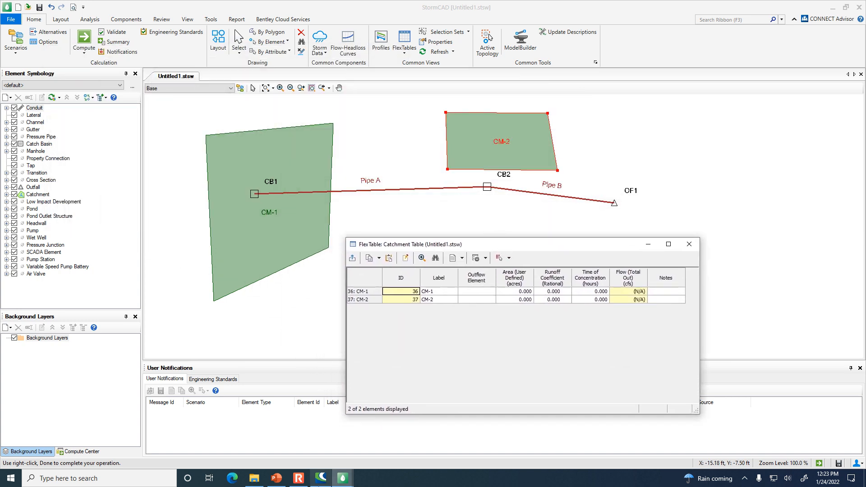
left_click(276, 479)
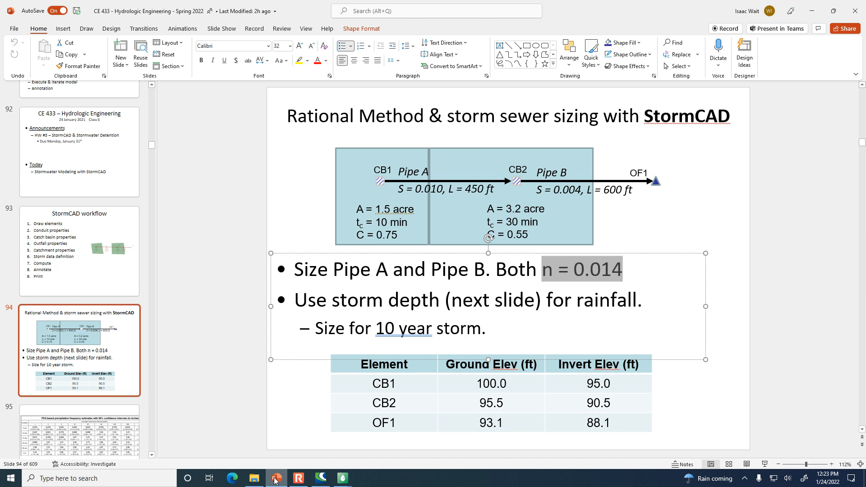
left_click(275, 479)
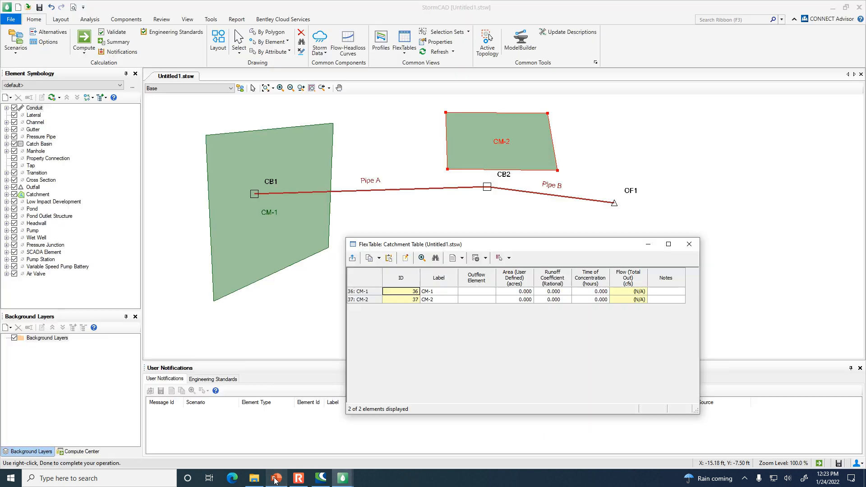
Step: Set the user-defined area to 1.5 acres for catchment CM-1 and 3.2 acres for CM-2
left_click(526, 292)
left_click(526, 293)
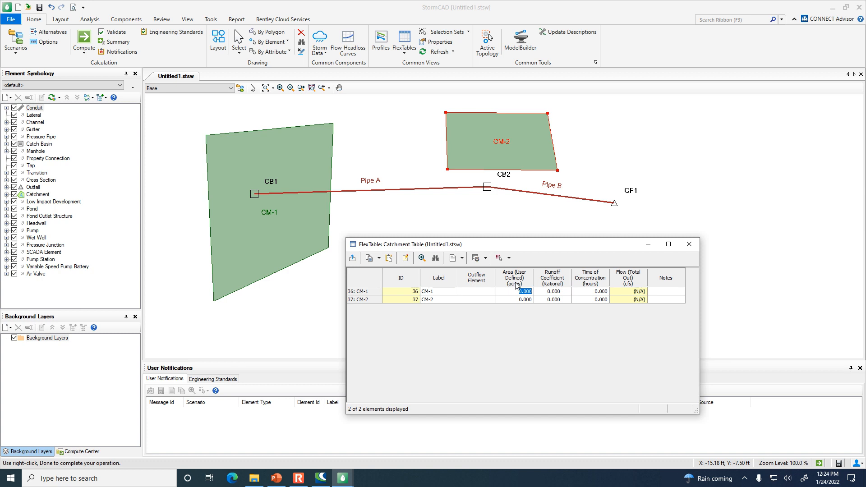
type("1.5")
key("Return")
type("3.2")
key("Return")
Step: Set the rational runoff coefficient to 0.075 for catchment CM-1 and 0.55 for CM-2
left_click(553, 292)
type(".075")
key("Return")
type(".55")
key("Return")
Step: Change the time of concentration column's unit to minutes with a display precision of 1
right_click(593, 281)
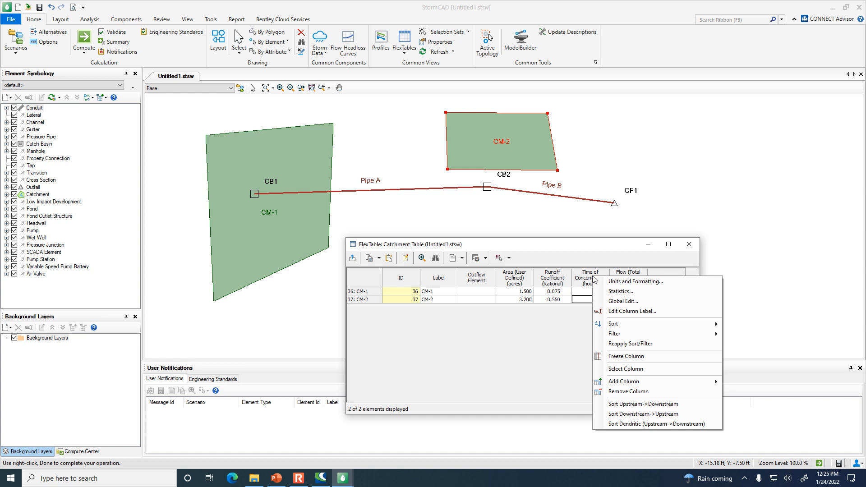
left_click(616, 284)
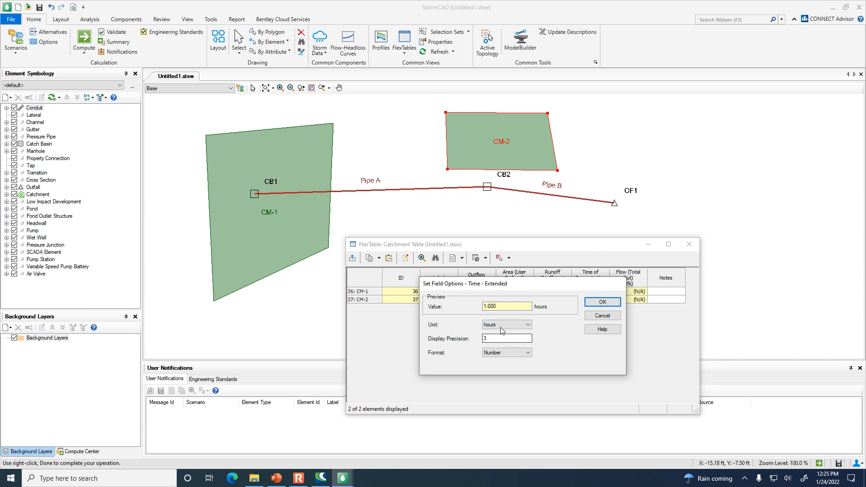
left_click(504, 324)
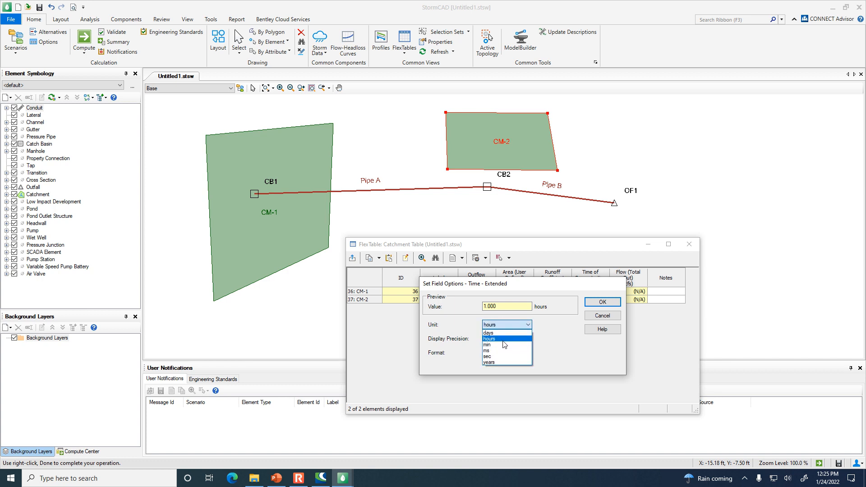
left_click(503, 344)
left_click(508, 339)
double_click(507, 339)
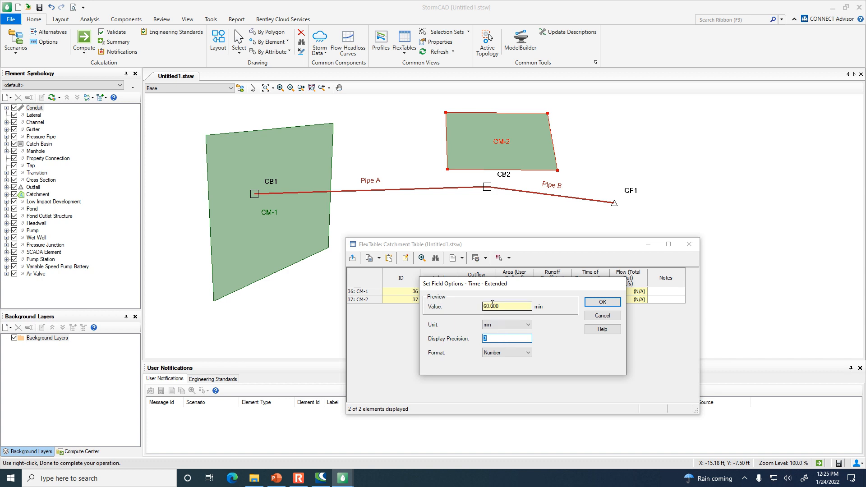
type("1")
left_click(603, 302)
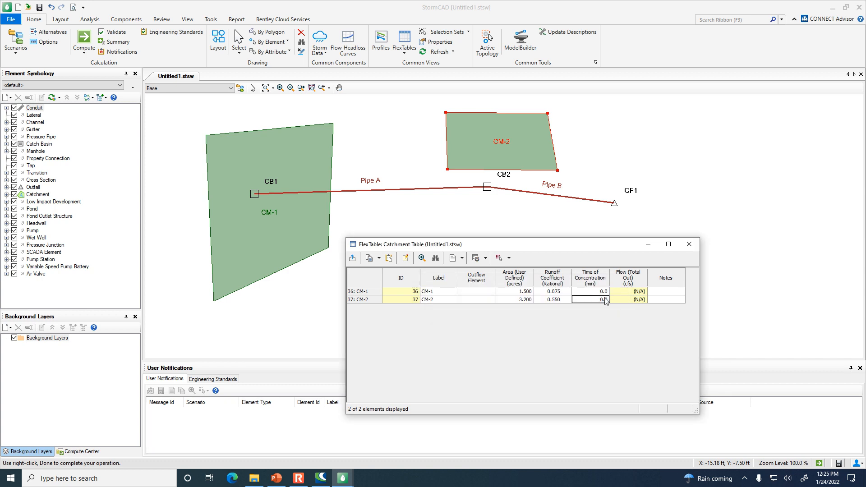
Step: Set the time of concentration to 10 min for catchment CM-1 and 30 min for CM-2
left_click(599, 293)
type("10")
key("Return")
Step: Assign catch basin CB1 as the outflow element of CM-1 and CB2 as that of CM-2, and close the table
left_click(491, 296)
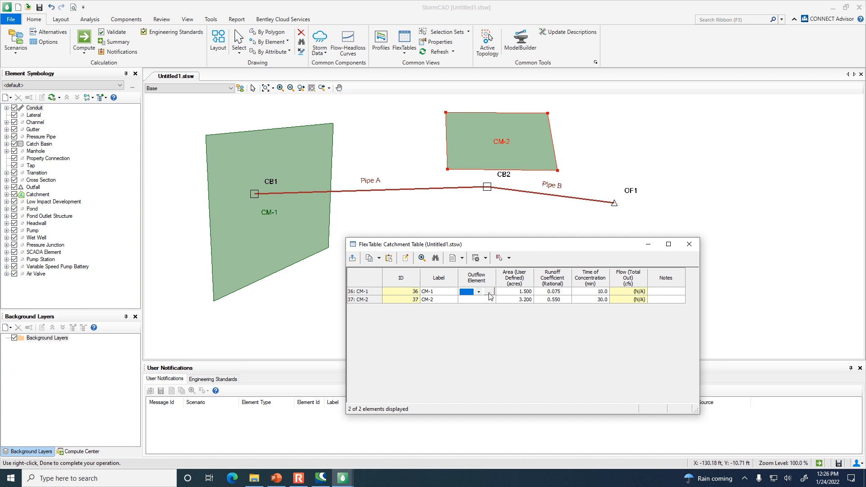
left_click(488, 292)
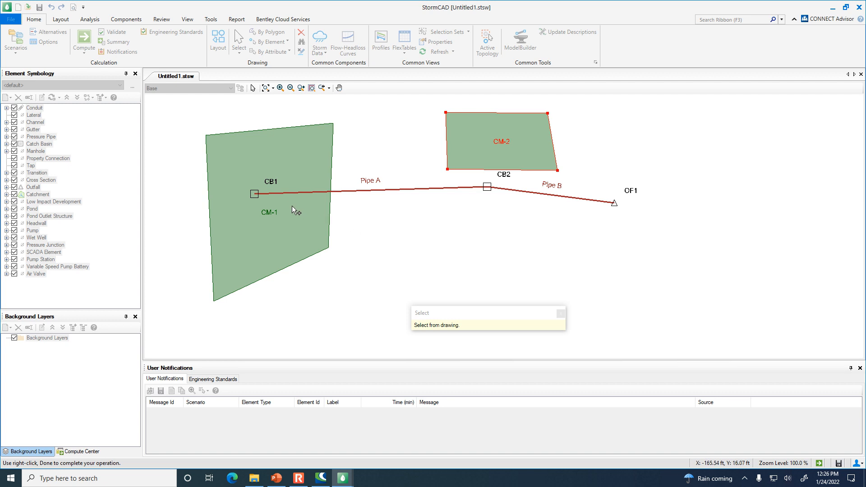
left_click(256, 197)
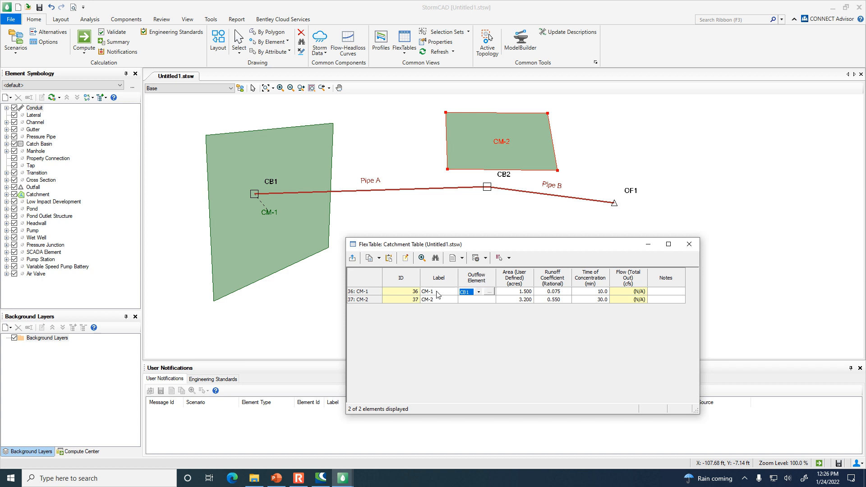
left_click(490, 300)
left_click(490, 300)
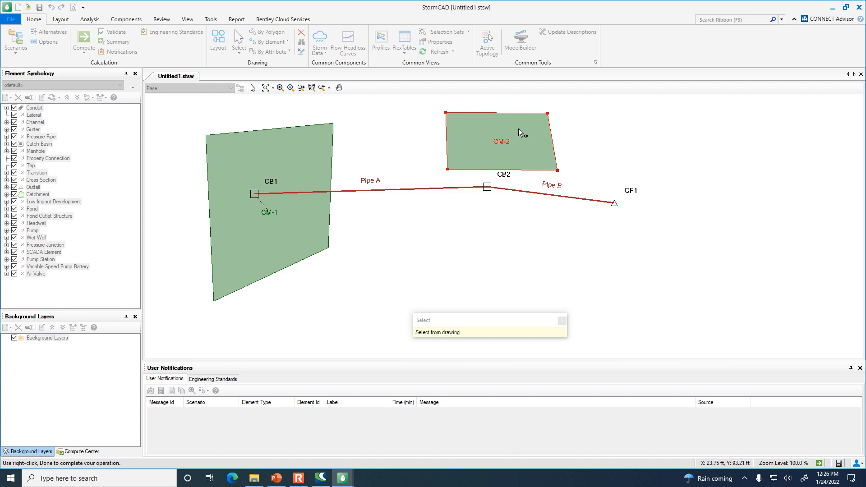
left_click(486, 189)
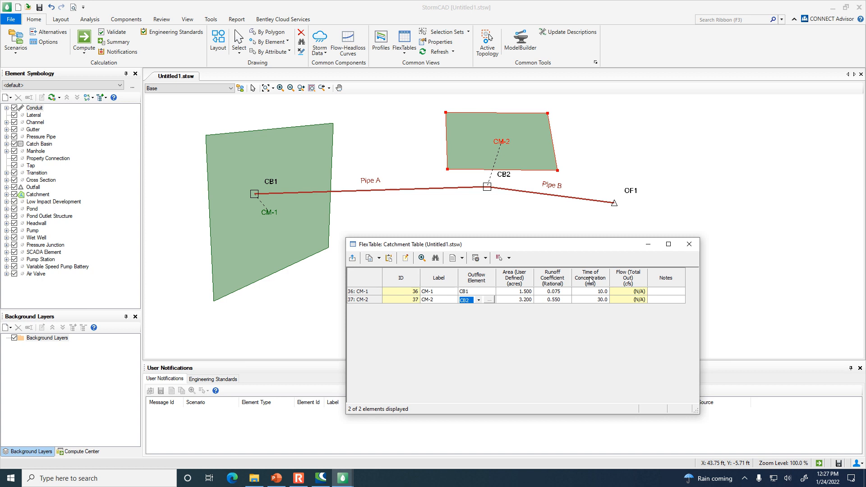
left_click(689, 244)
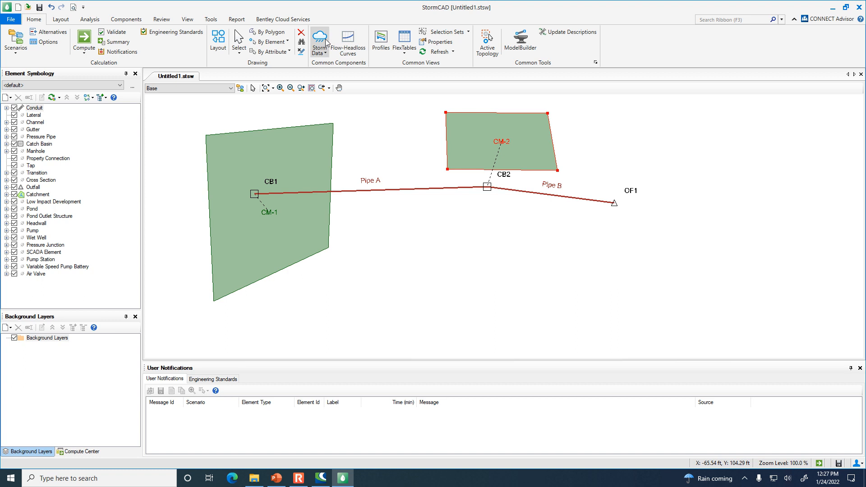
Step: Create a user defined IDF table in the storm data and add a 10-year return period to it
left_click(326, 53)
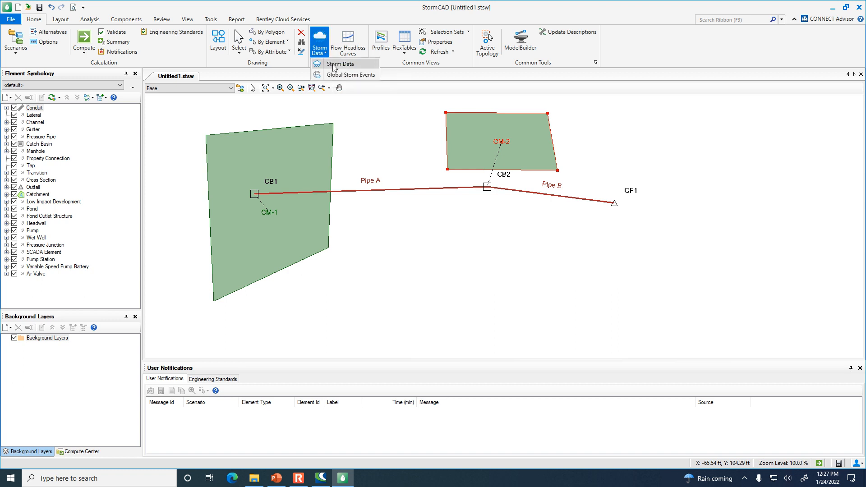
left_click(334, 65)
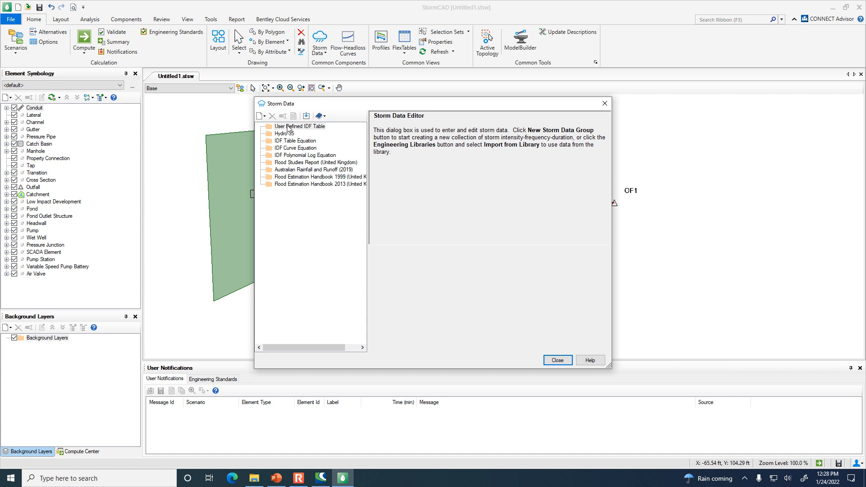
left_click(265, 116)
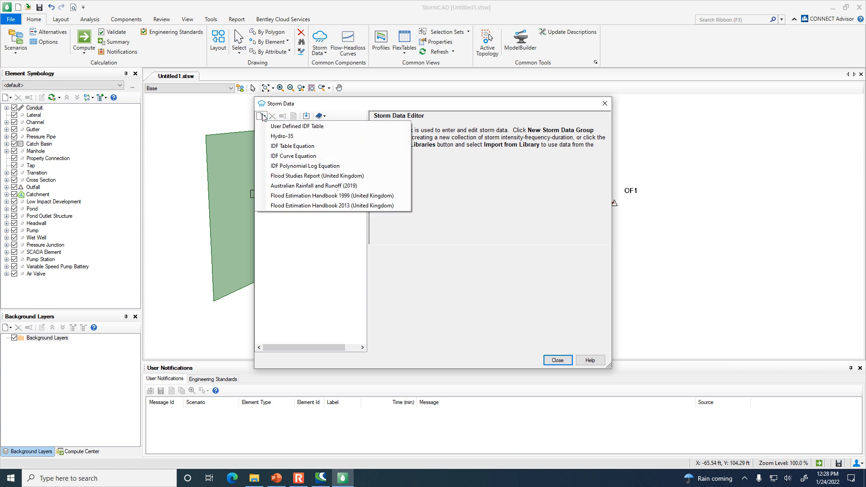
left_click(277, 127)
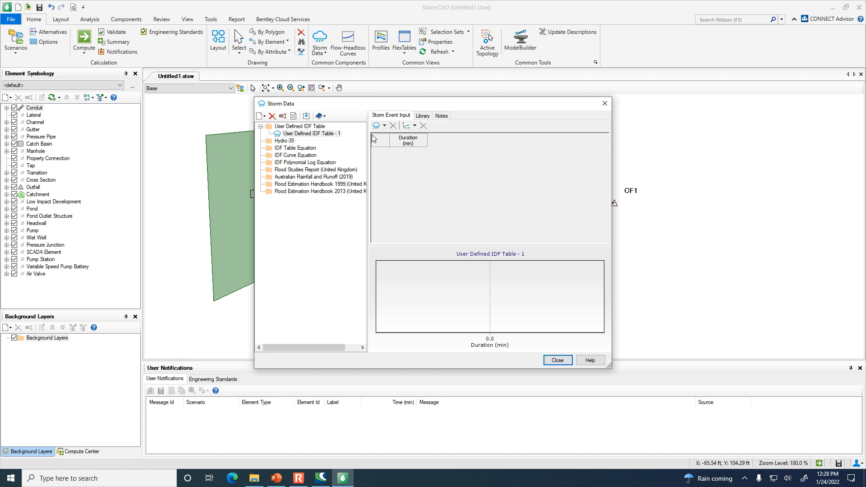
left_click(384, 127)
left_click(392, 137)
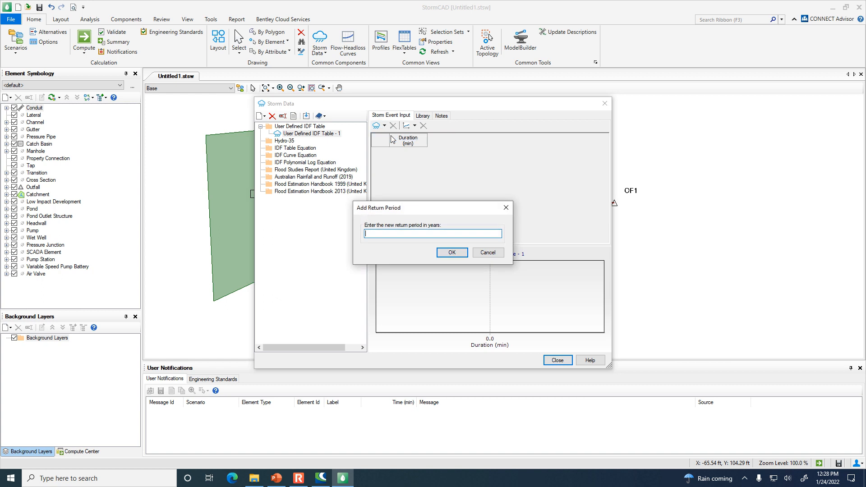
type("10")
left_click(453, 249)
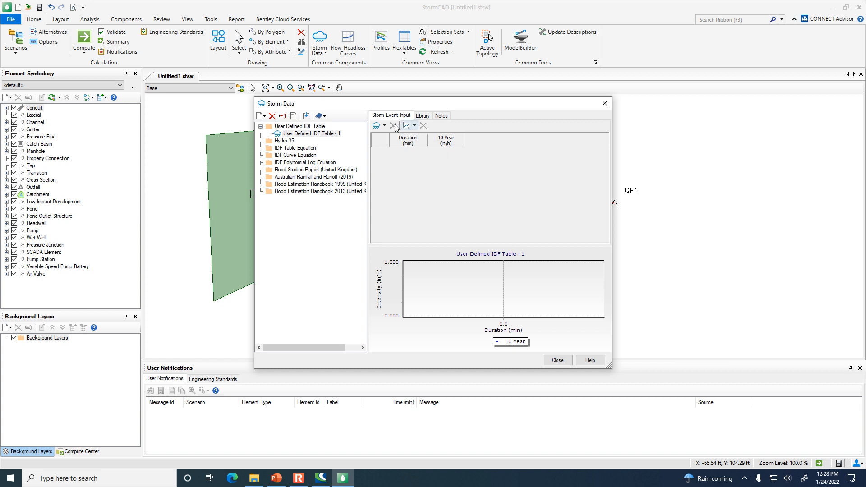
Step: Add storm durations of 5 and 10 minutes to the IDF table
left_click(415, 126)
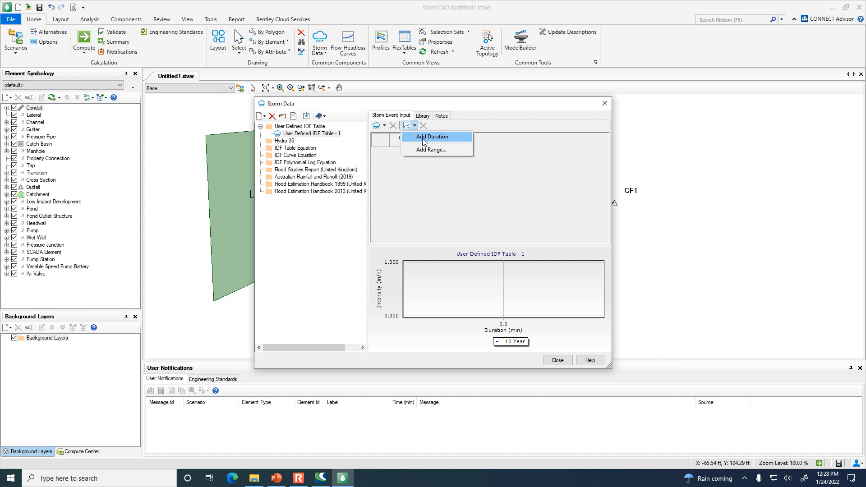
left_click(424, 141)
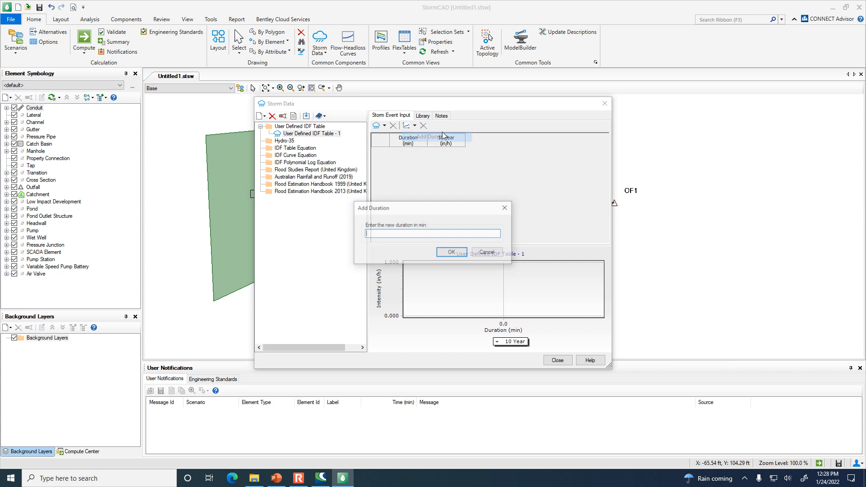
type("5")
left_click(447, 252)
left_click(415, 126)
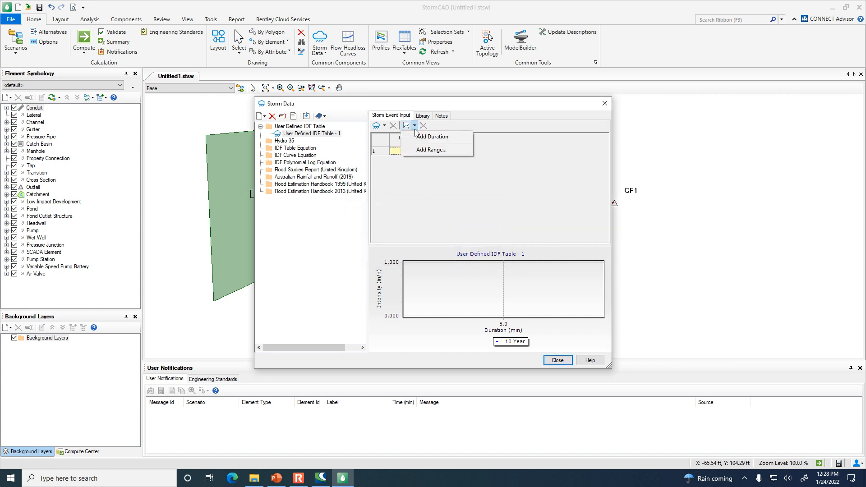
left_click(430, 137)
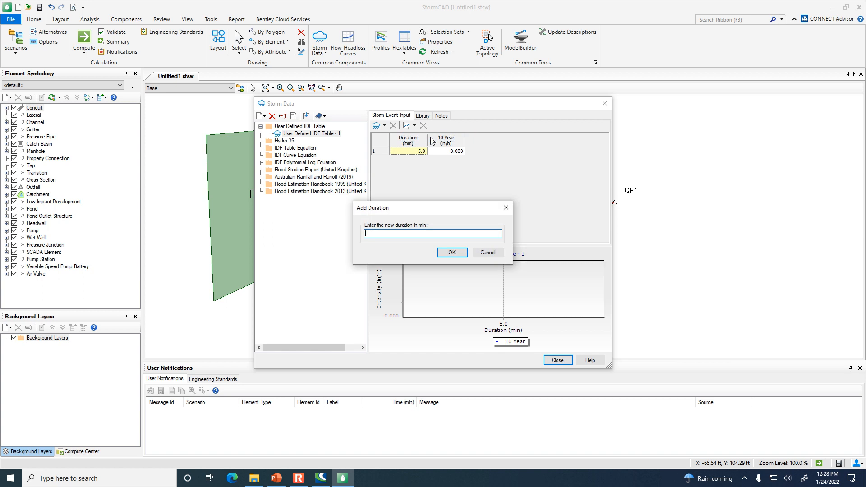
type("10")
left_click(439, 251)
Step: Add further storm durations of 15, 30 and 60 minutes to the IDF table
left_click(415, 126)
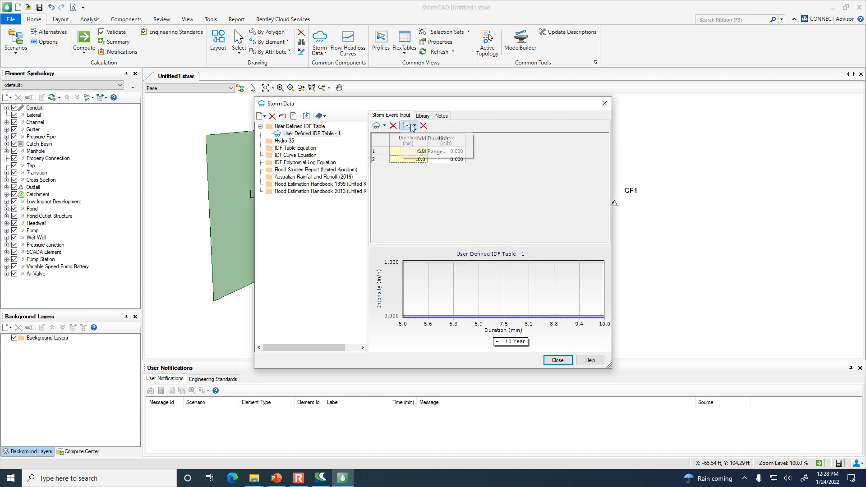
left_click(428, 140)
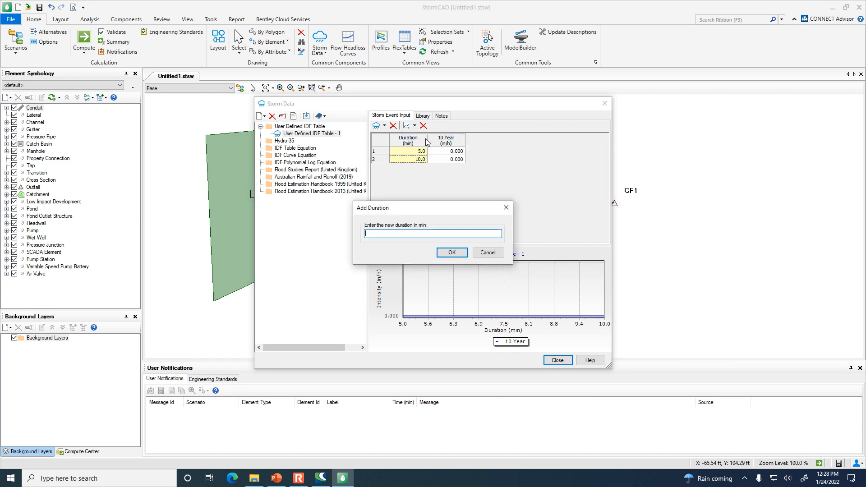
type("15")
left_click(449, 253)
left_click(414, 126)
left_click(428, 140)
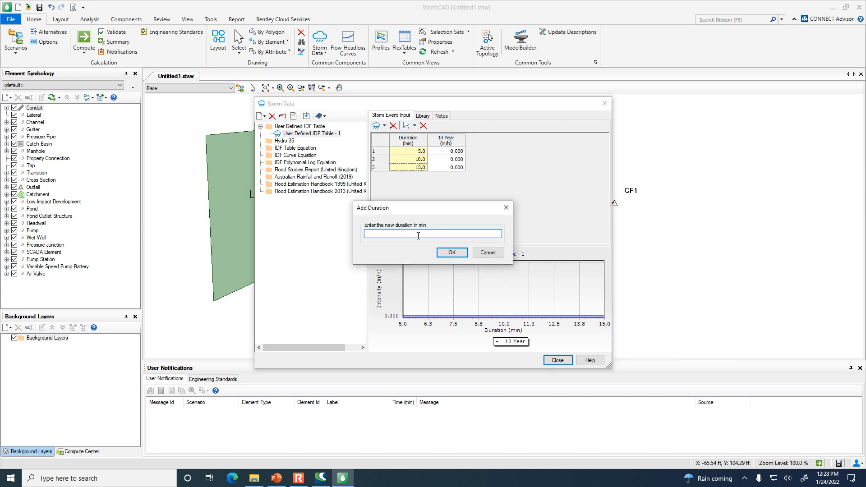
type("30")
left_click(447, 253)
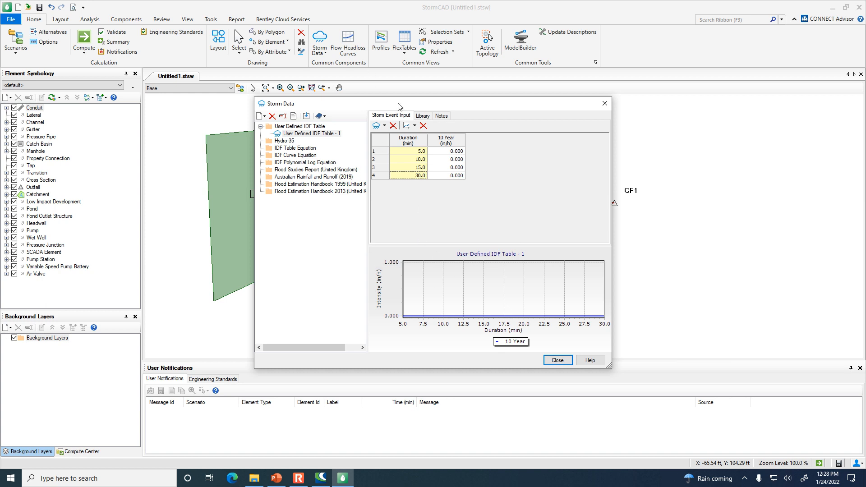
left_click(414, 126)
left_click(431, 137)
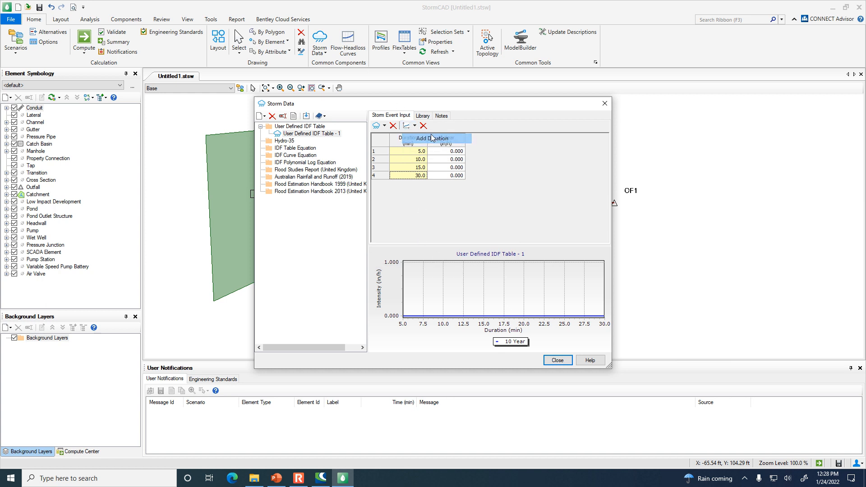
type("60")
left_click(452, 252)
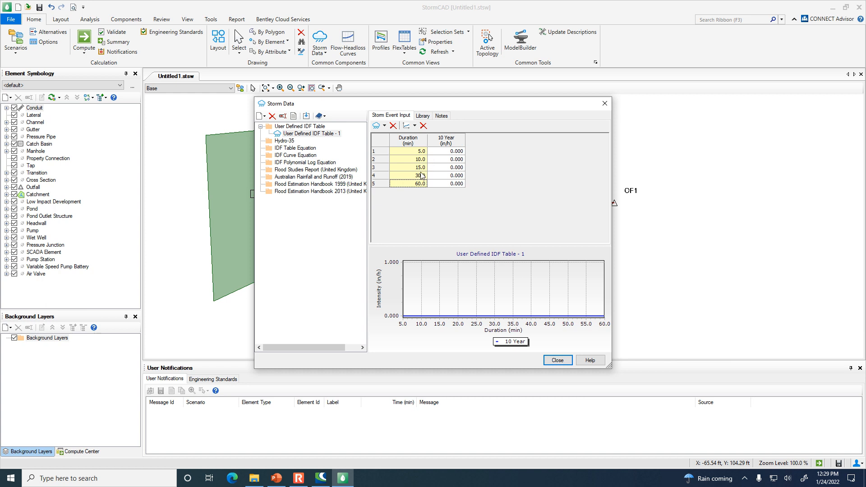
Step: Enter 10-year rainfall intensities of 5.4 in/h for 5 minutes and 4.2 in/h for 10 minutes in the IDF table
left_click(458, 151)
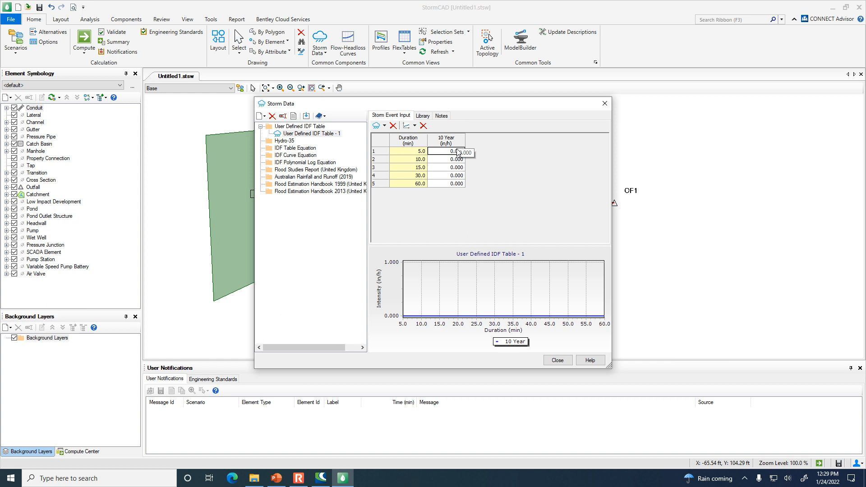
left_click(458, 152)
type("5.")
key("Return")
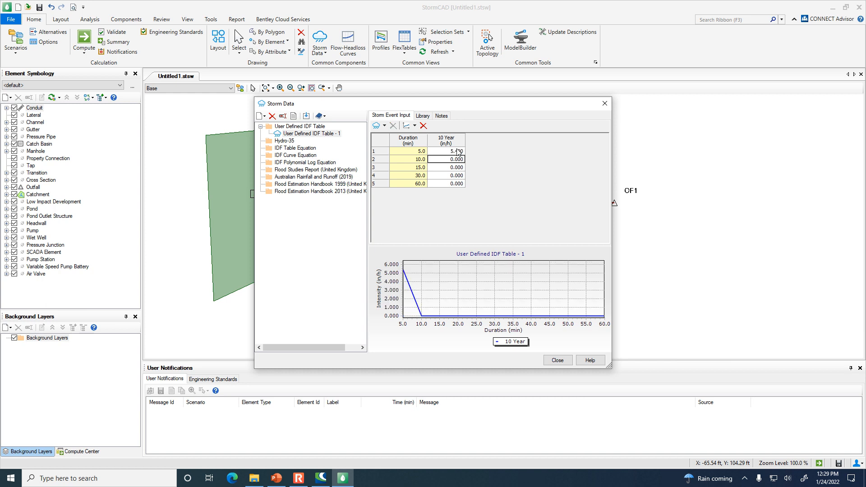
type("402")
key("Return")
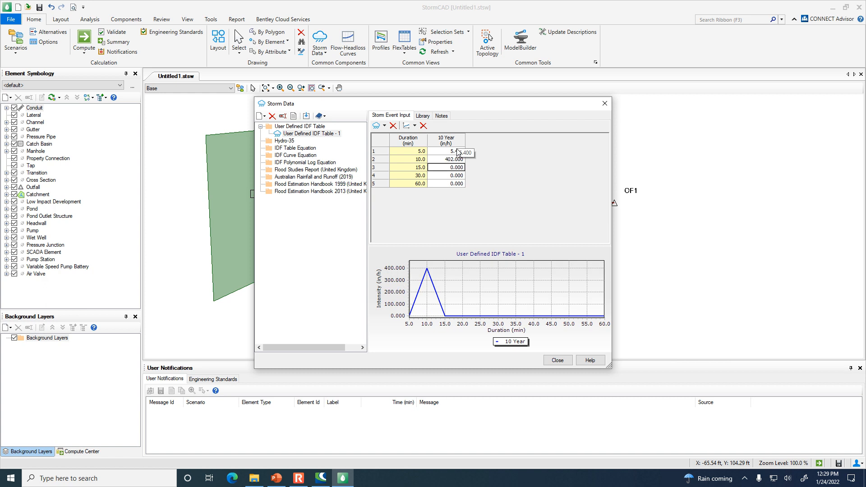
key("Up")
type("4.2")
key("Return")
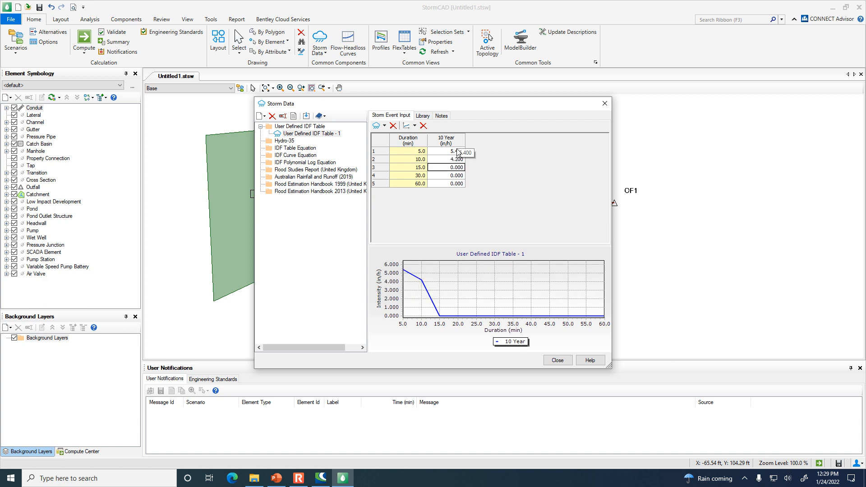
Step: Enter 10-year intensities of 3.2, 2.3 and 1.4 in/h for the 15, 30 and 60 minute durations
type("3.2")
key("Return")
type("2.3")
key("Return")
type("1.4")
key("Return")
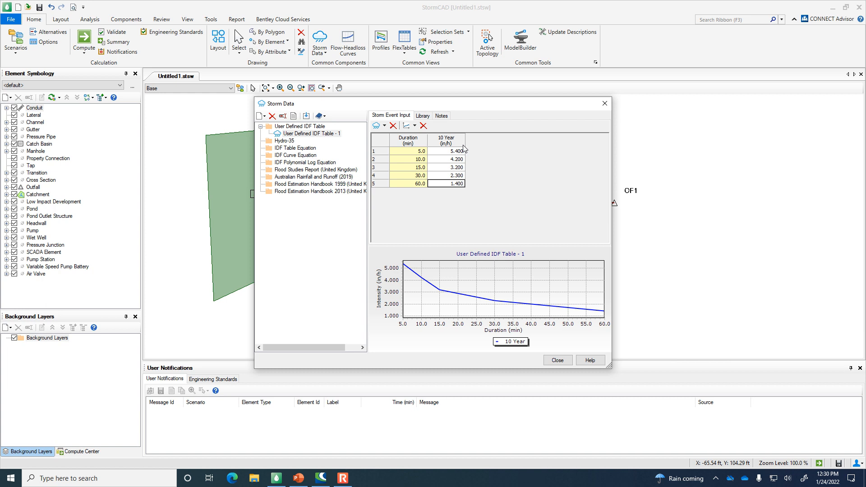
Step: Create a new Hydro-35 storm data group
left_click(285, 141)
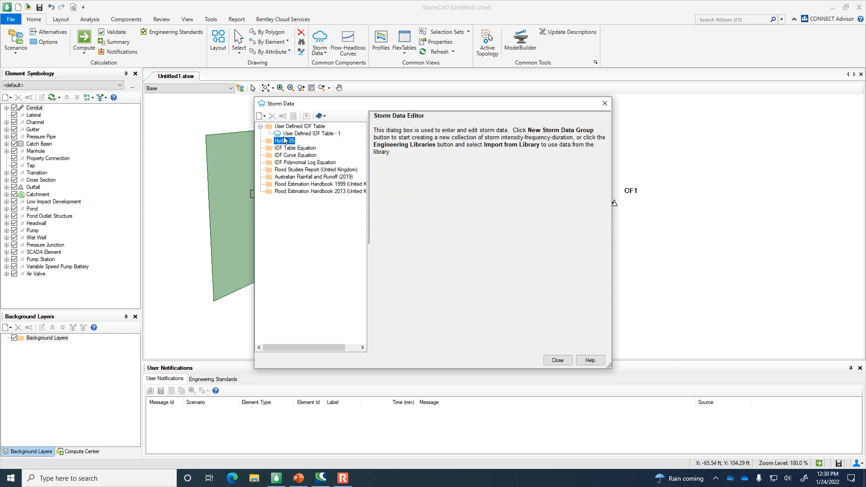
left_click(265, 116)
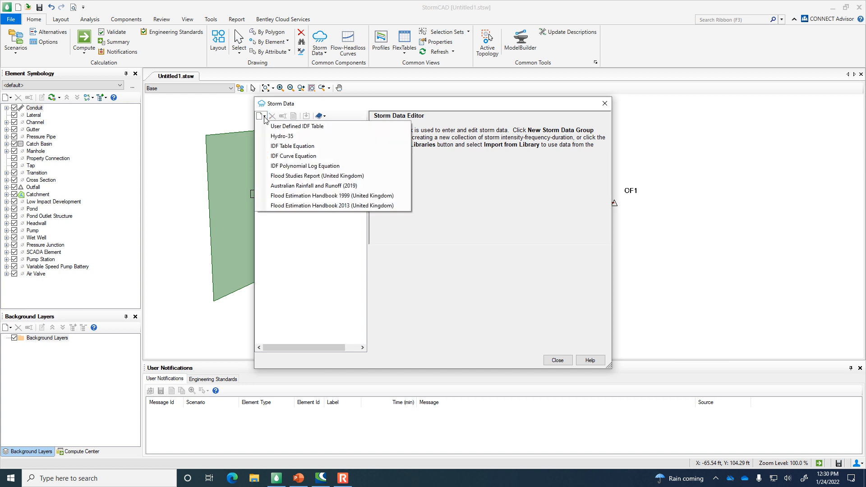
left_click(282, 135)
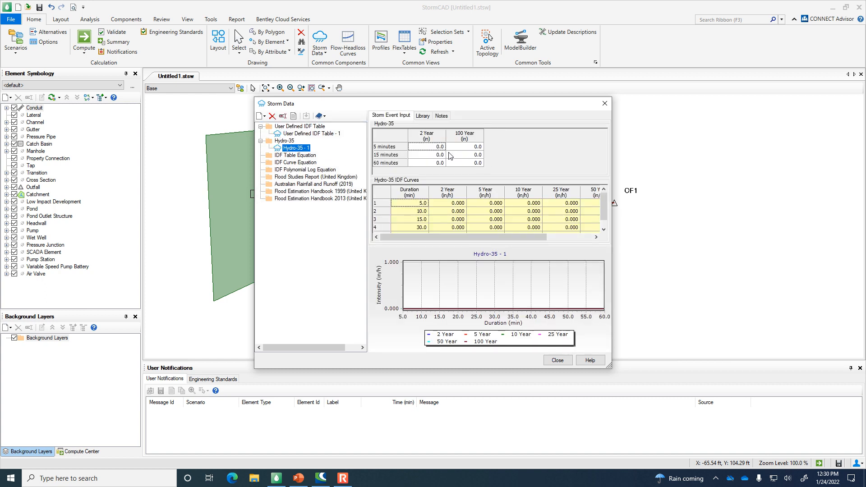
Step: Set the Hydro-35 2-year rainfall depths to 0.419, 0.8 and 1.31 inches for 5, 15 and 60 minutes
left_click(436, 147)
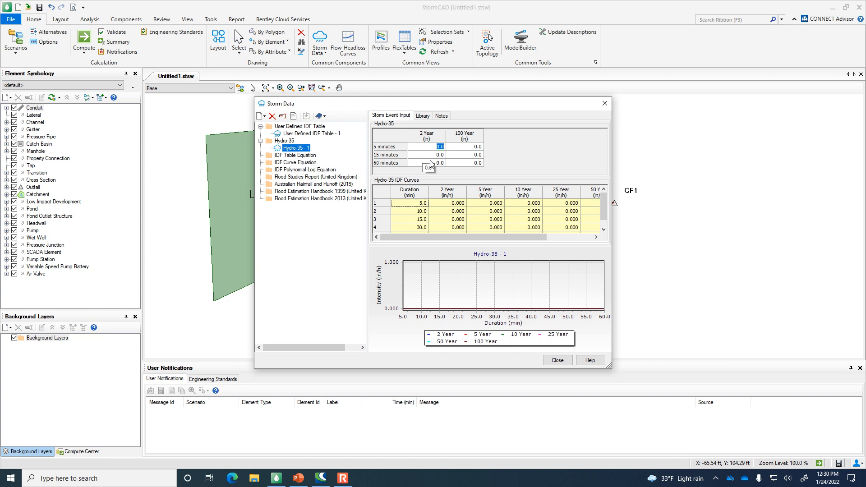
type(".419")
left_click(432, 155)
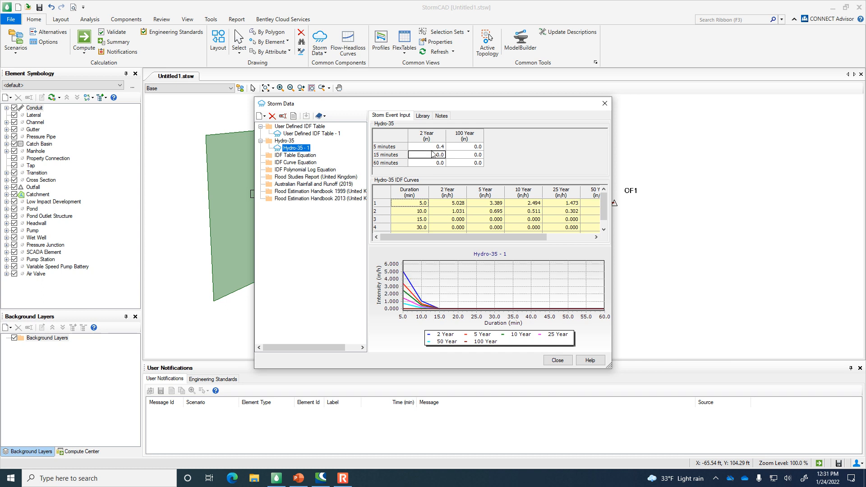
type(".")
type("8")
key("Return")
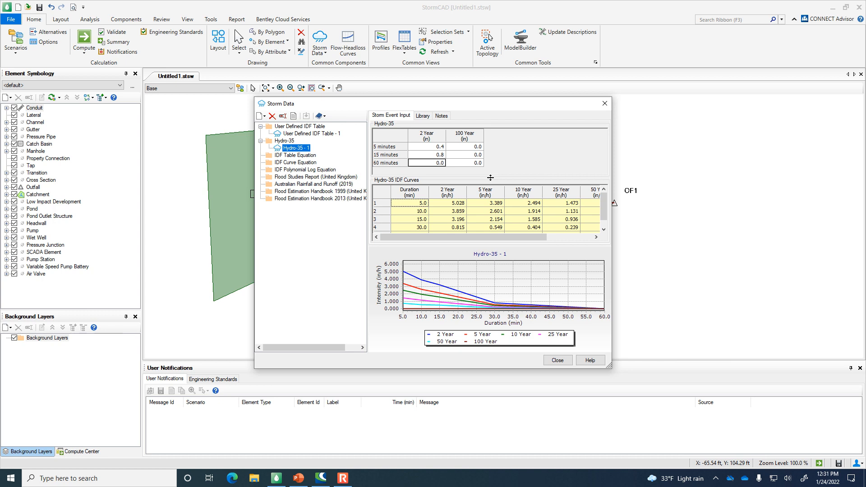
type("1.31")
key("Return")
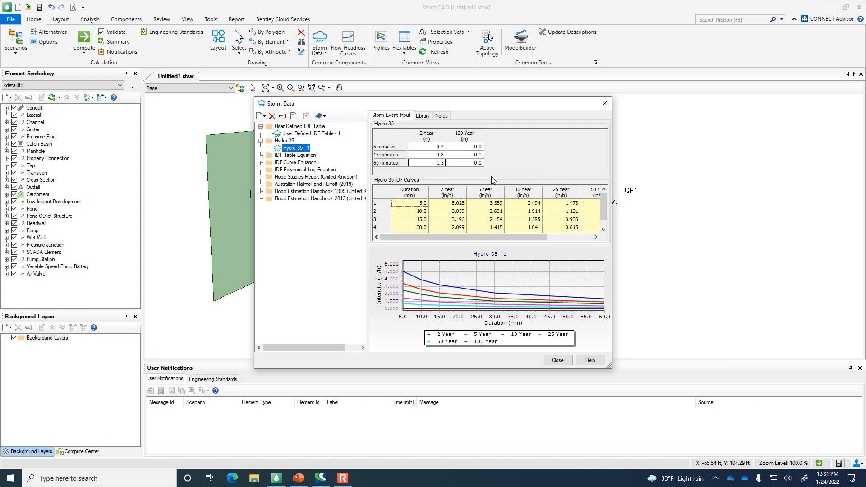
Step: Set the Hydro-35 100-year rainfall depths to 0.755, 1.4 and 2.7 inches for 5, 15 and 60 minutes
left_click(477, 146)
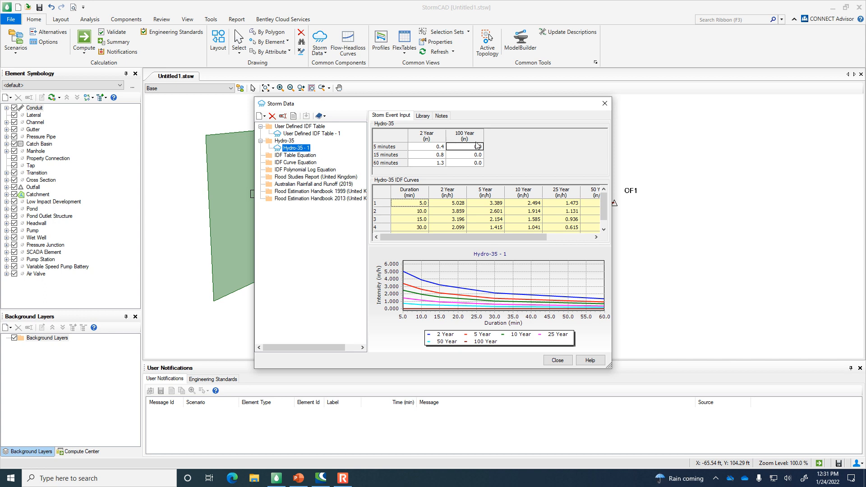
type(".755")
key("Return")
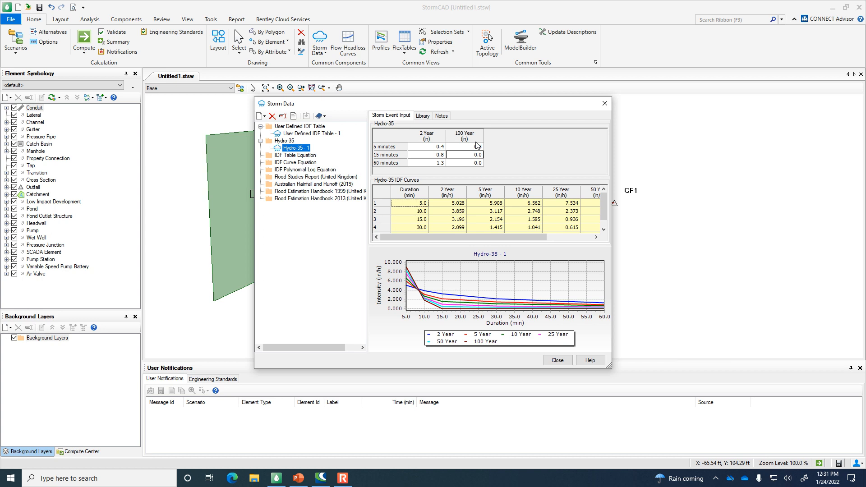
type("1.4")
key("Return")
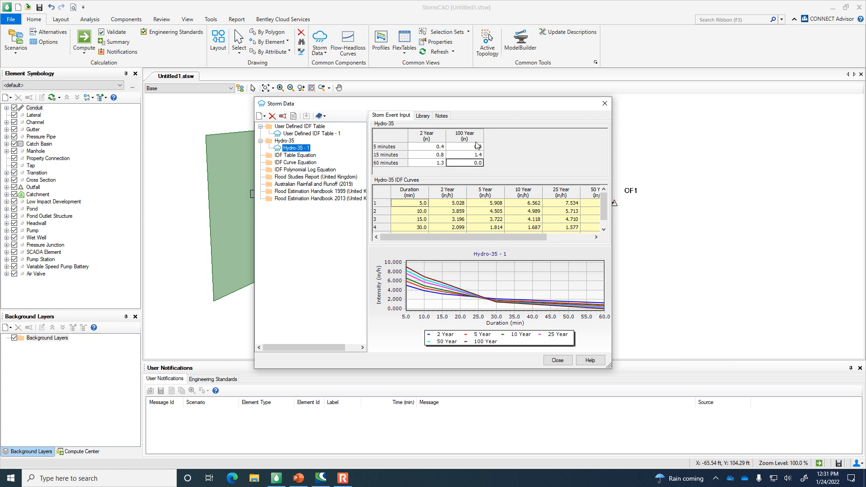
type("2.7")
key("Return")
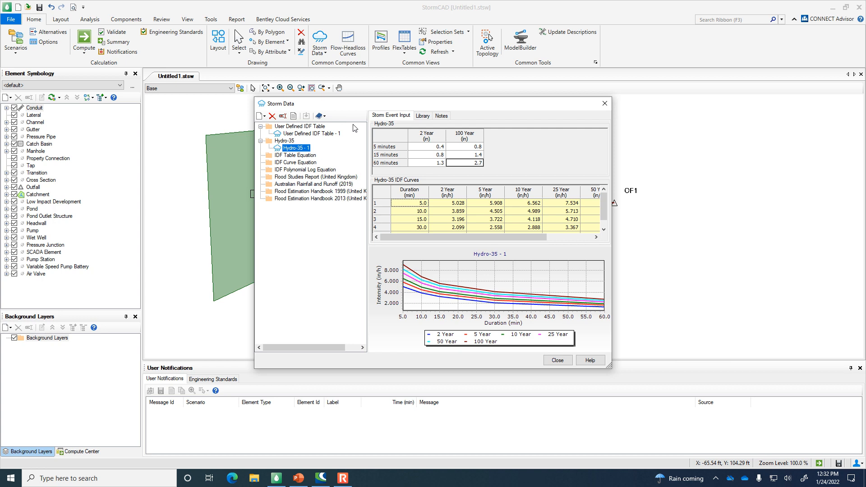
Step: Close the storm data and try to compute the Base scenario
left_click(558, 361)
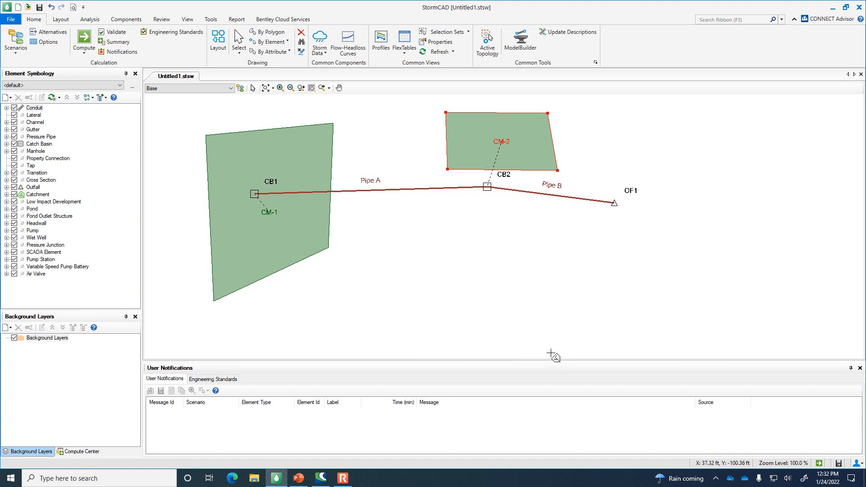
left_click(86, 39)
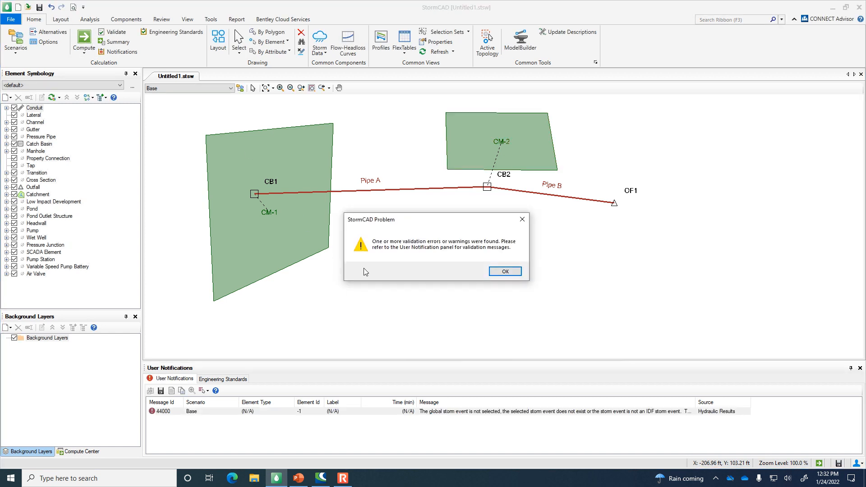
left_click(506, 272)
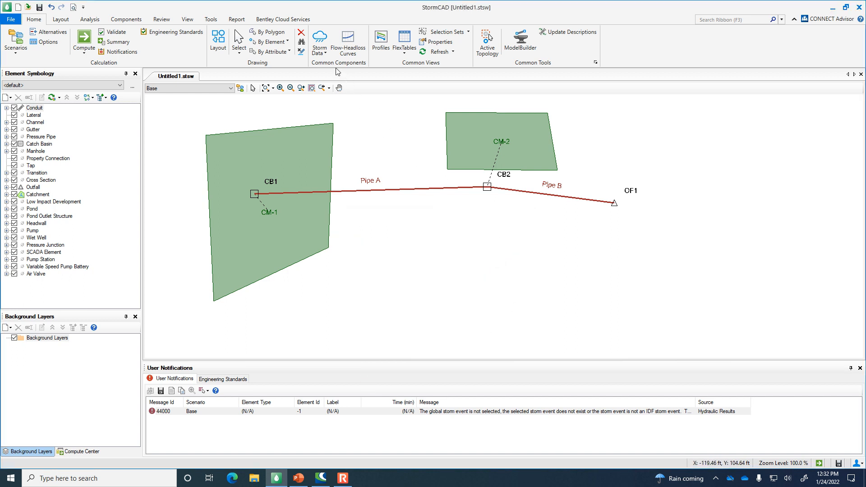
Step: Assign Hydro-35 - 1 - 10 Year as the global storm event of the base rainfall runoff alternative
left_click(323, 53)
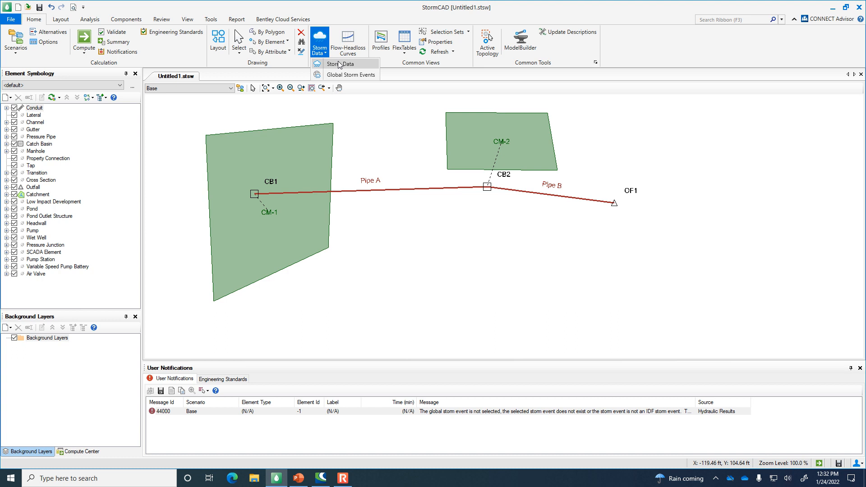
left_click(342, 75)
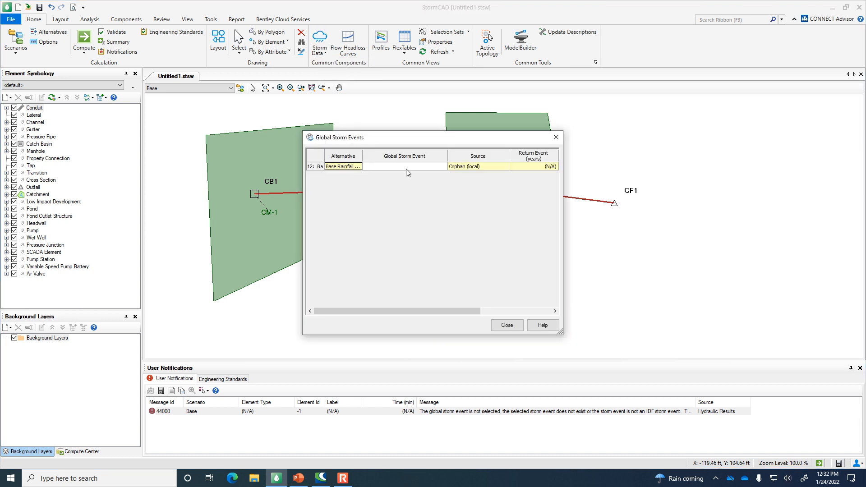
left_click(424, 167)
left_click(429, 168)
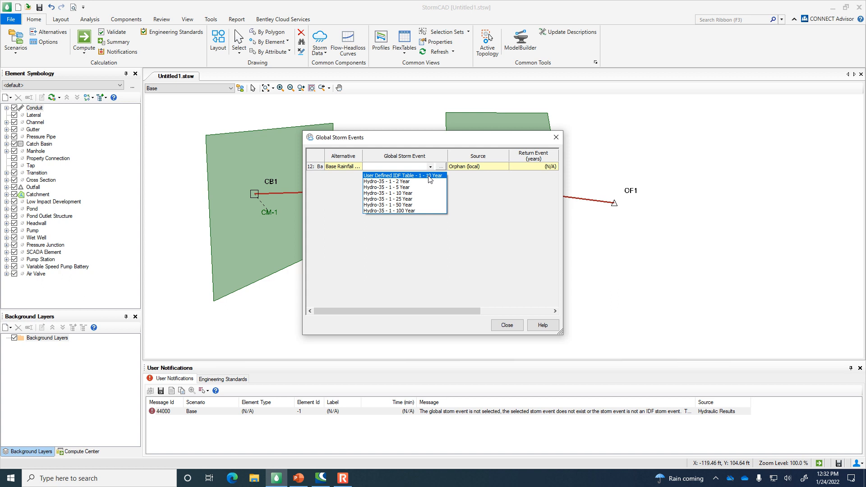
left_click(410, 193)
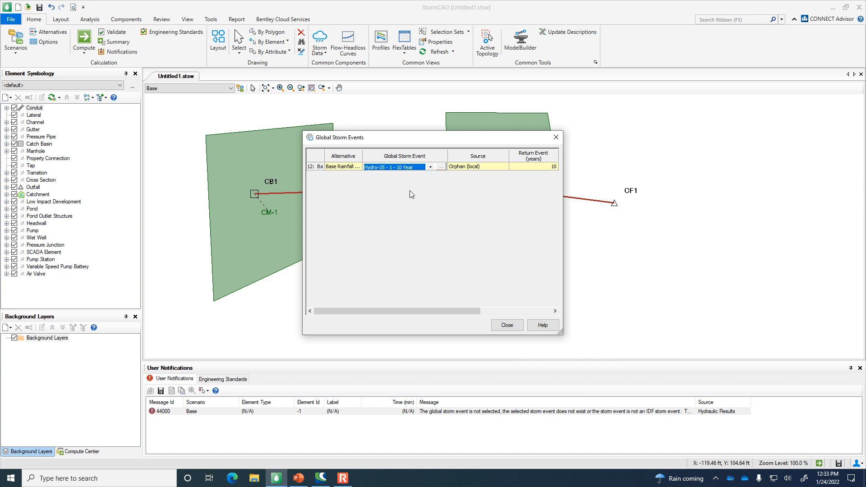
left_click(507, 325)
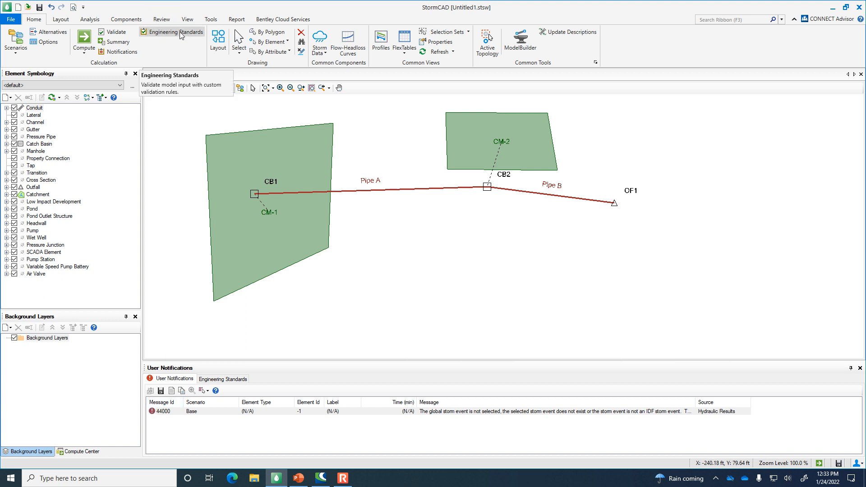
Step: Compute the Base scenario with the 10-year storm, check the calculation summary for convergence, and close it
left_click(83, 39)
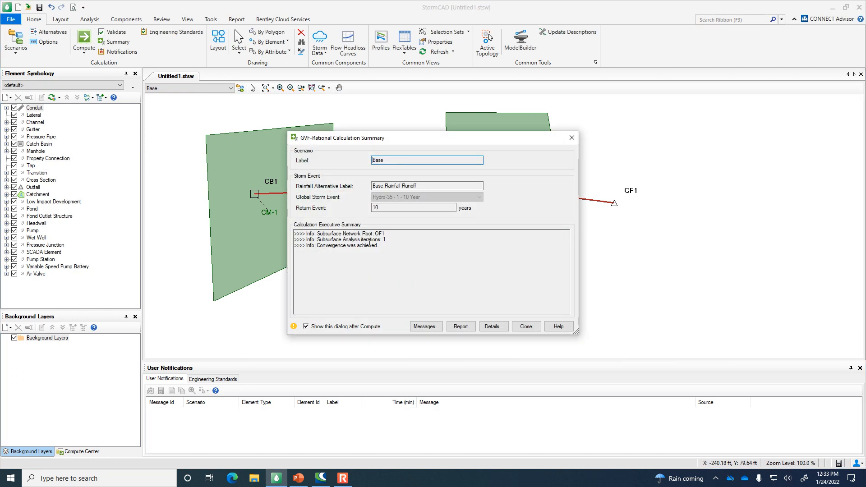
left_click_drag(378, 245, 333, 249)
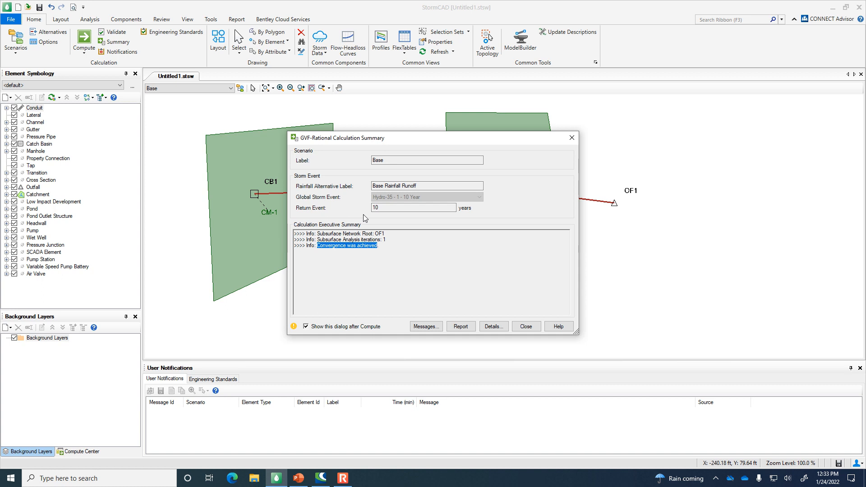
left_click(529, 329)
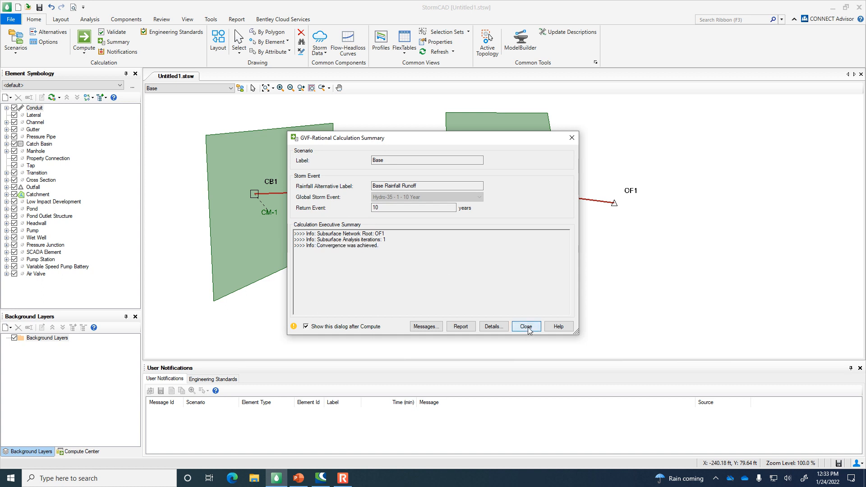
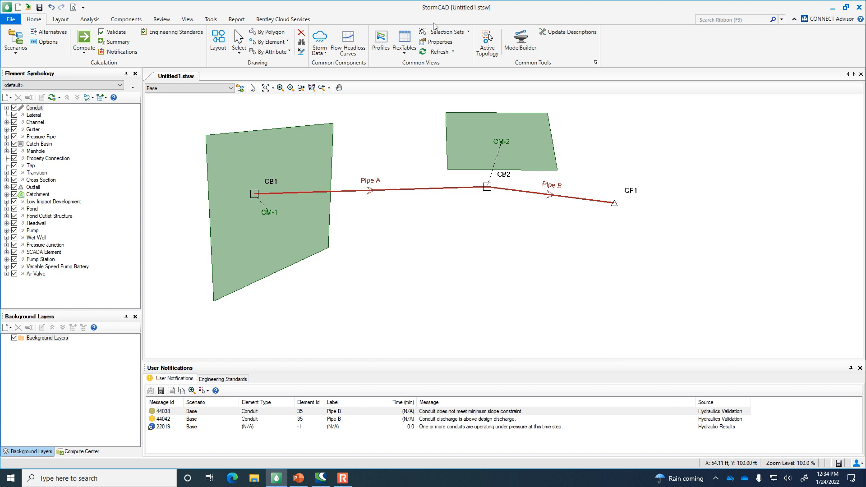
left_click(404, 55)
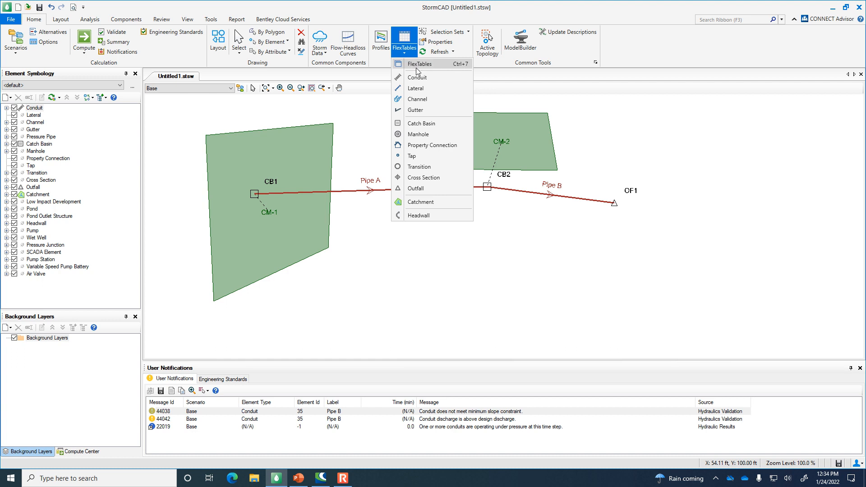
left_click(428, 13)
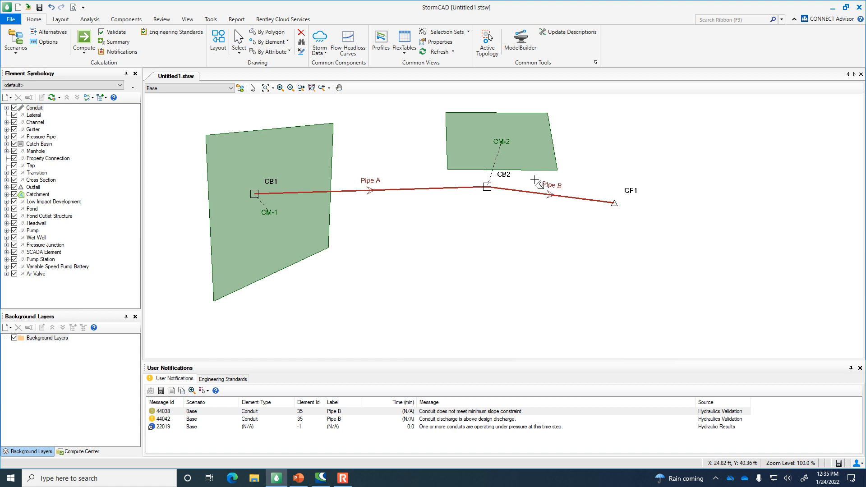
Step: Switch to PowerPoint to review the slide with the storm sewer sizing problem, and return to StormCAD
left_click(298, 478)
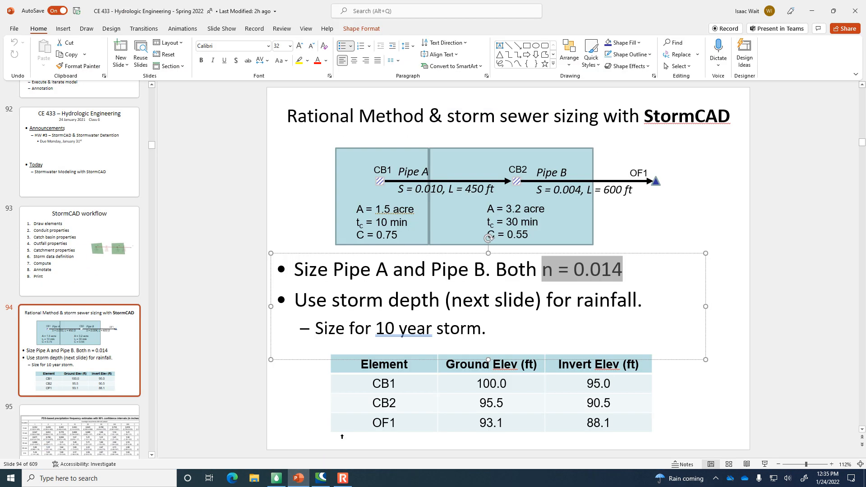
left_click(716, 410)
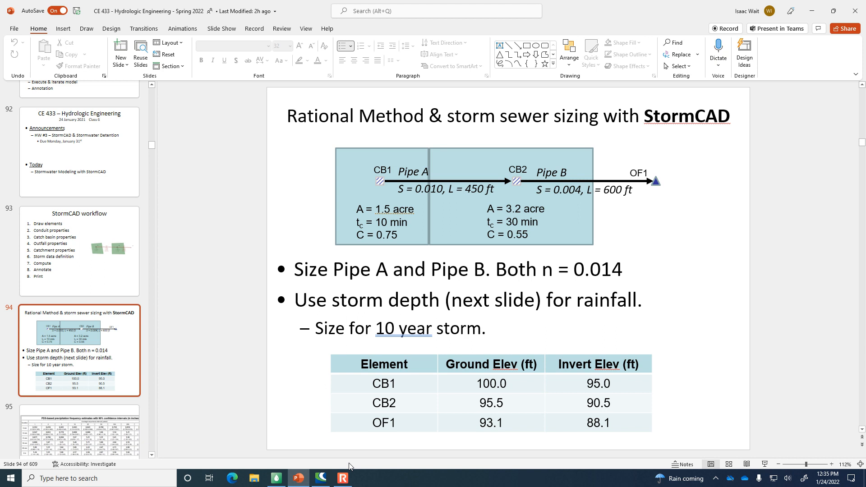
left_click(278, 481)
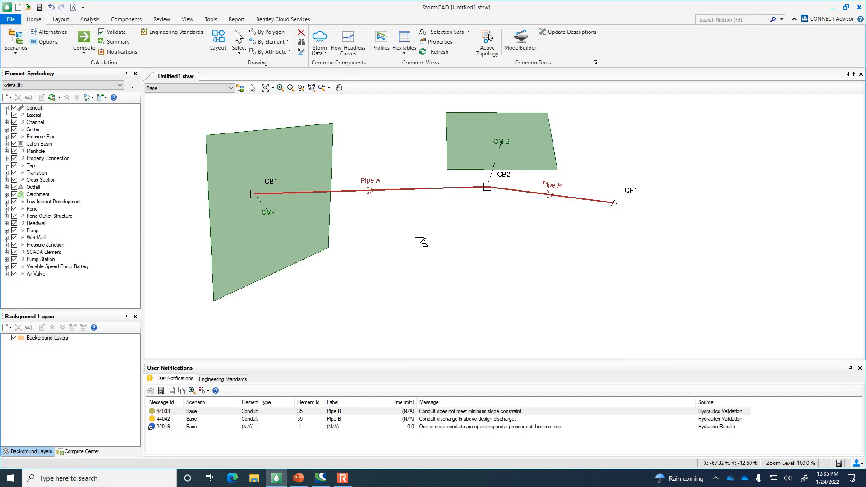
Step: Open the conduit table, examine the flow, velocity and capacity results of Pipe A and Pipe B, and close it
left_click(408, 54)
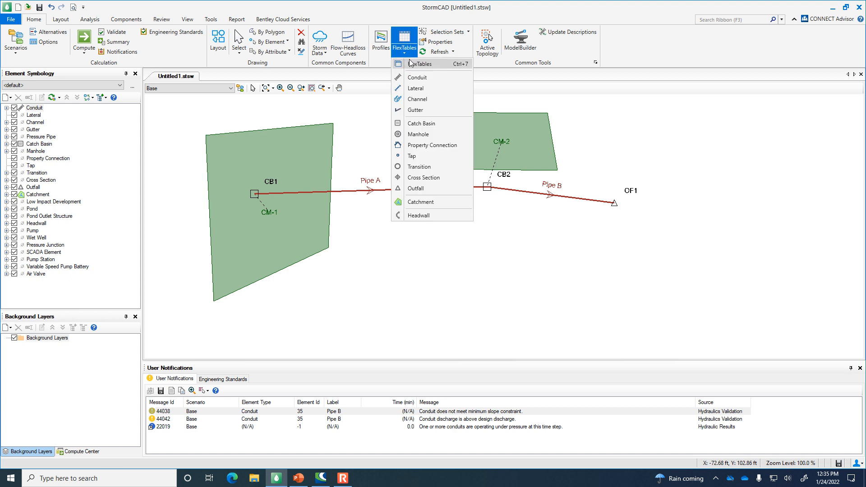
left_click(419, 78)
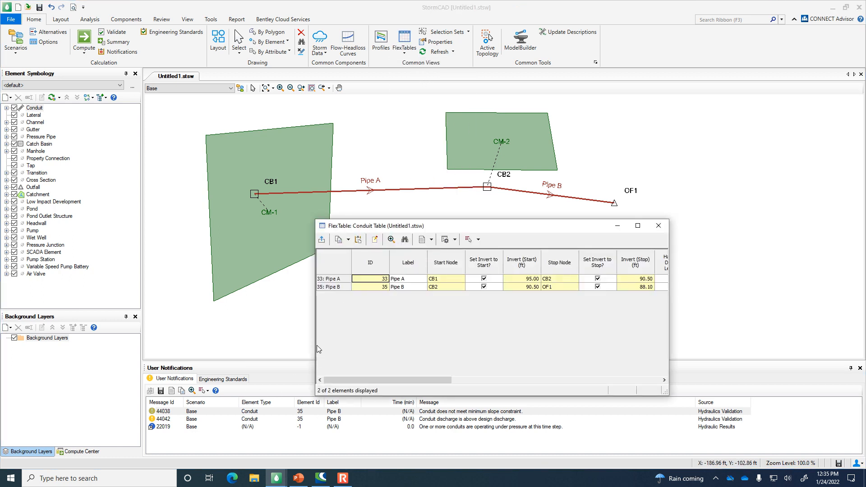
left_click_drag(315, 344, 57, 345)
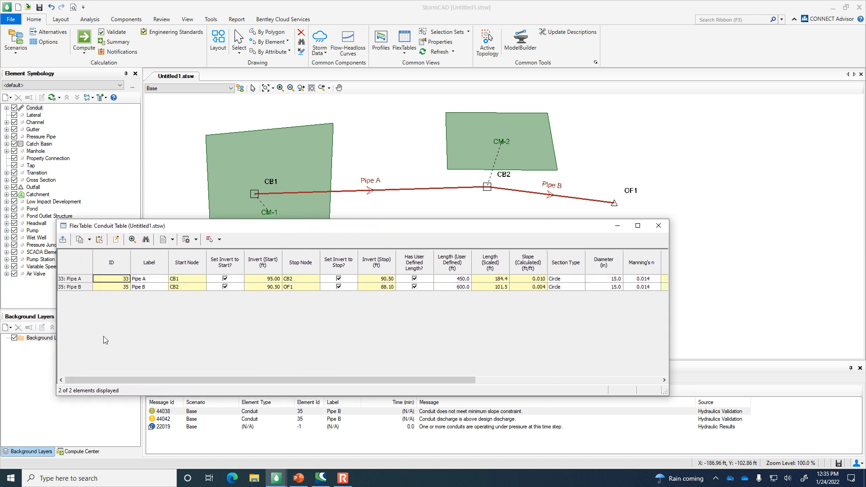
left_click_drag(268, 380, 503, 382)
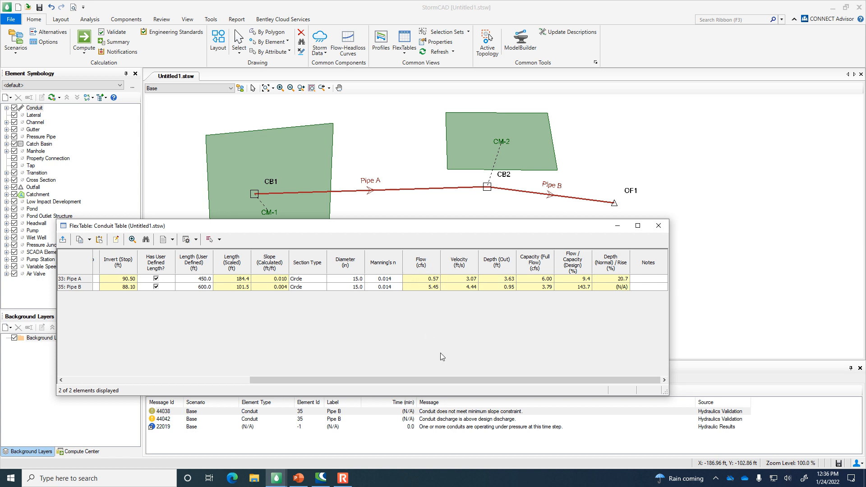
left_click_drag(450, 380, 488, 381)
left_click(658, 225)
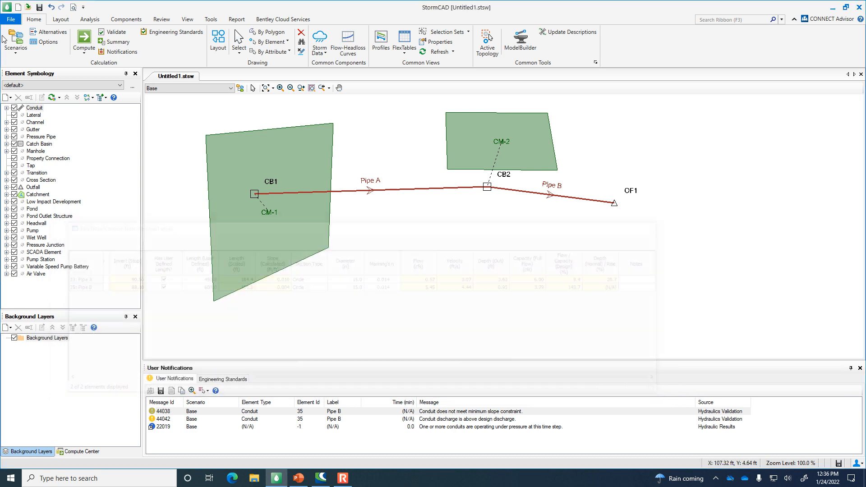
Step: Open the catchment table and correct the rational runoff coefficient of CM-1 to 0.75
left_click(408, 53)
left_click(421, 202)
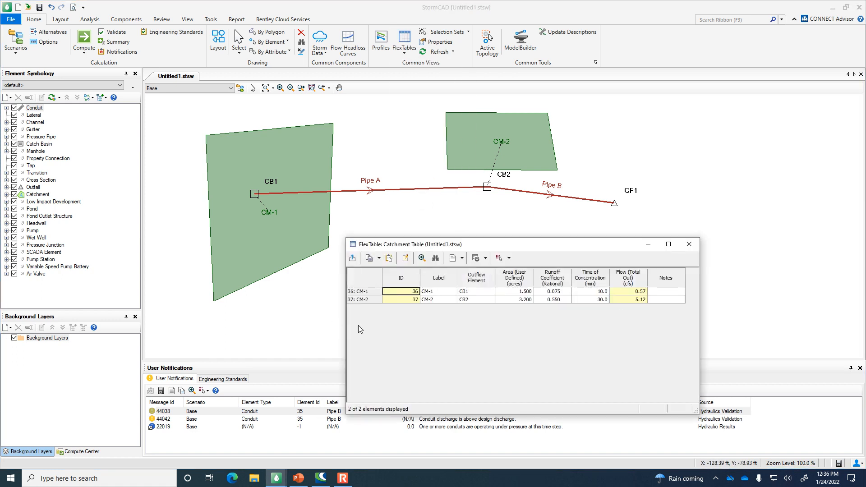
left_click(558, 292)
left_click(553, 292)
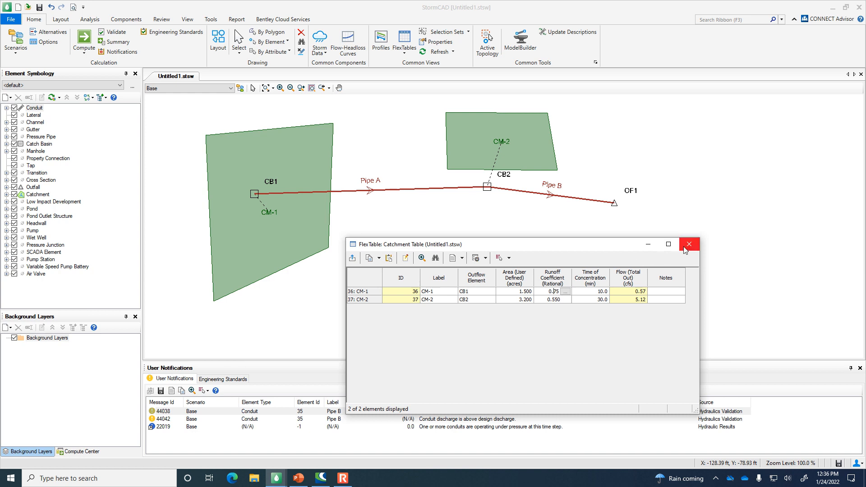
Step: Recompute the Base scenario with the corrected coefficient and close the calculation summary and the catchment table
left_click(84, 39)
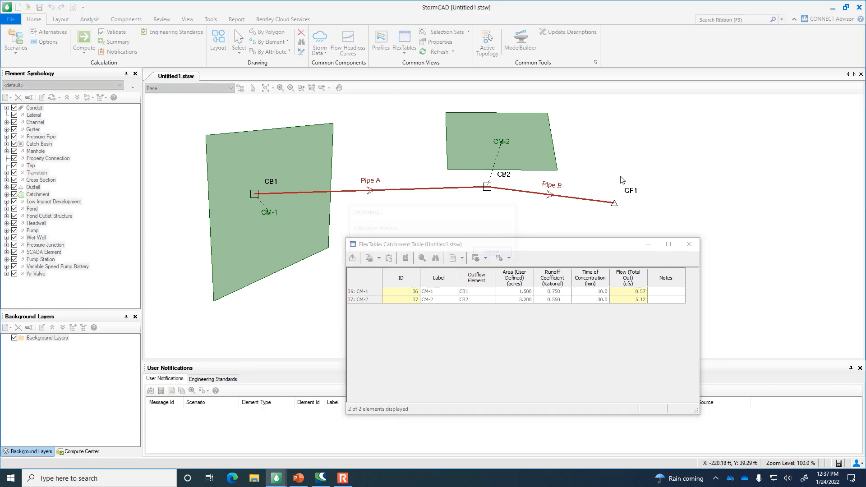
left_click(513, 280)
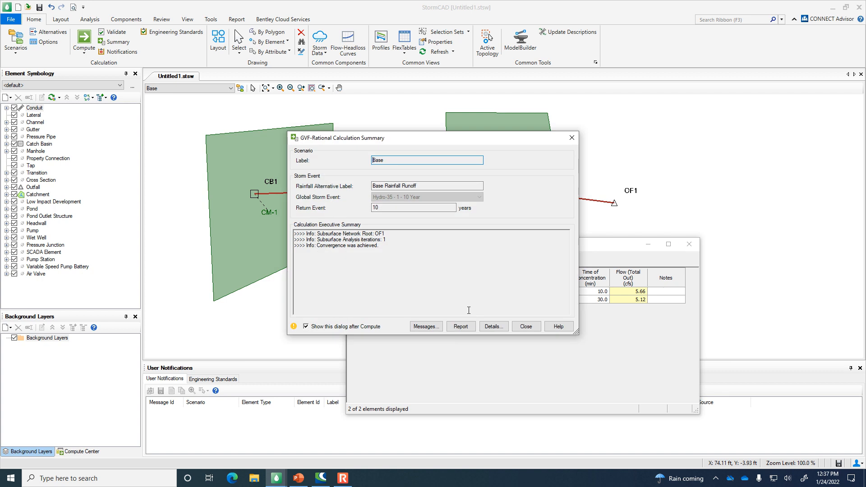
left_click(527, 327)
left_click(689, 244)
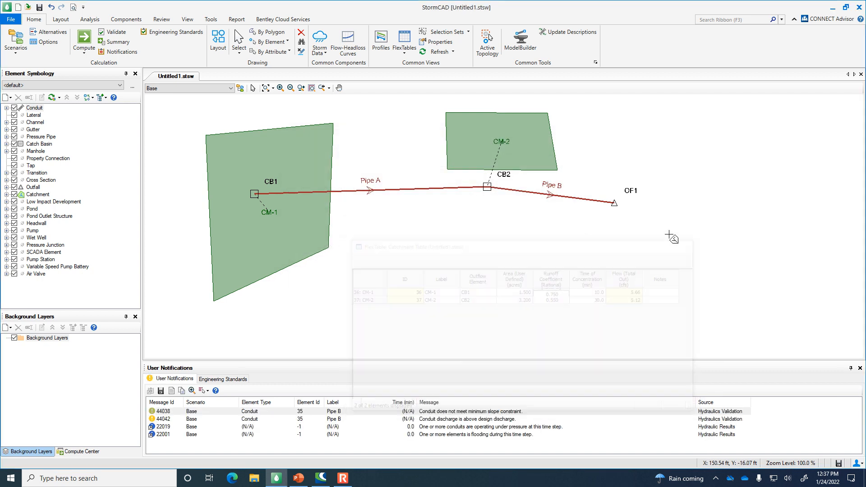
Step: Reopen the conduit table to examine the recomputed flow and flow-to-capacity ratio of both pipes
left_click(404, 49)
left_click(417, 78)
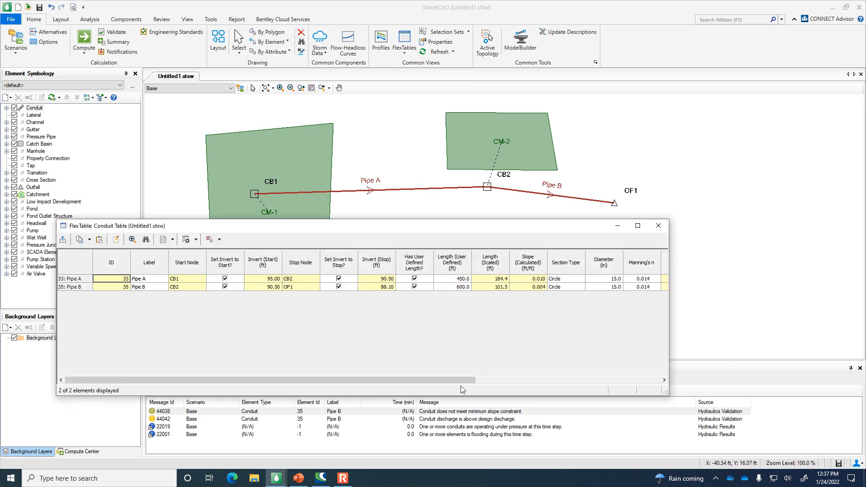
left_click_drag(467, 380, 651, 381)
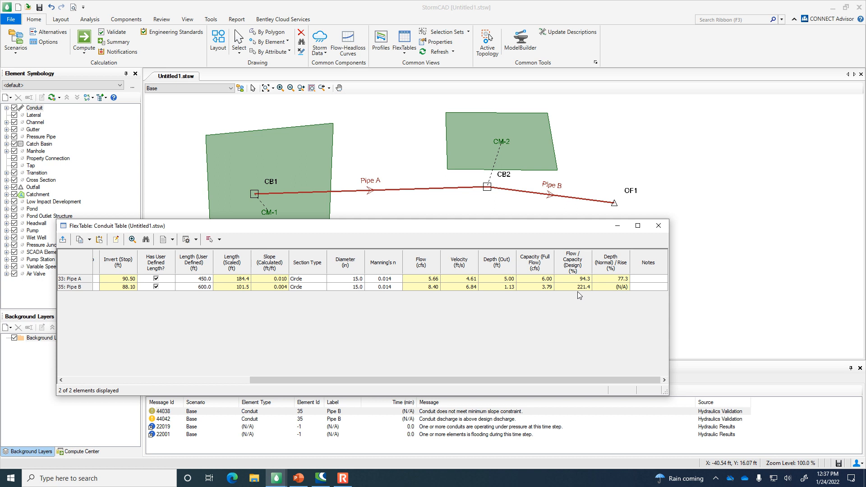
Step: Try a 12 in diameter for Pipe A and restore it to 15 in
left_click(354, 281)
type("12")
key("Return")
left_click(352, 279)
left_click(352, 278)
type("15")
key("Return")
Step: Try an 18 in diameter for Pipe B, recompute the Base scenario and close the calculation summary
left_click(352, 287)
type("18")
key("Return")
left_click(84, 37)
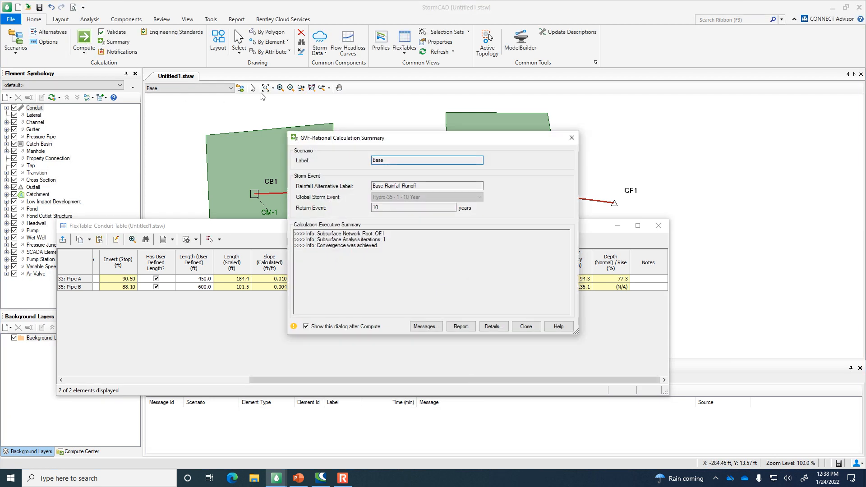
left_click(572, 139)
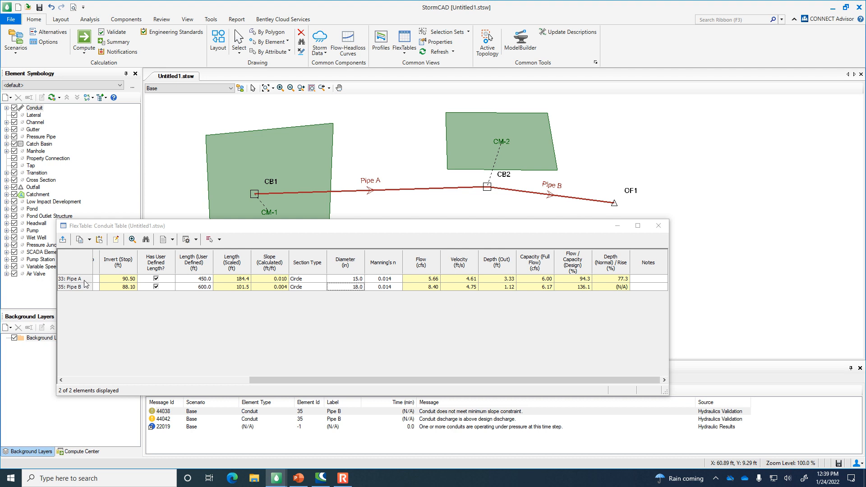
Step: Set Pipe B's diameter to 24 in, recompute the Base scenario, review the resulting capacities and close the conduit table
left_click(351, 288)
left_click_drag(352, 287, 367, 288)
type("24")
key("Tab")
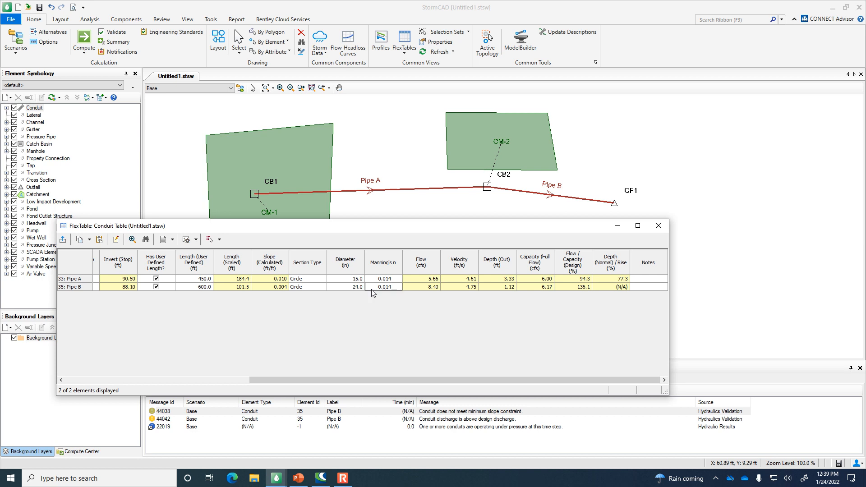
left_click(84, 38)
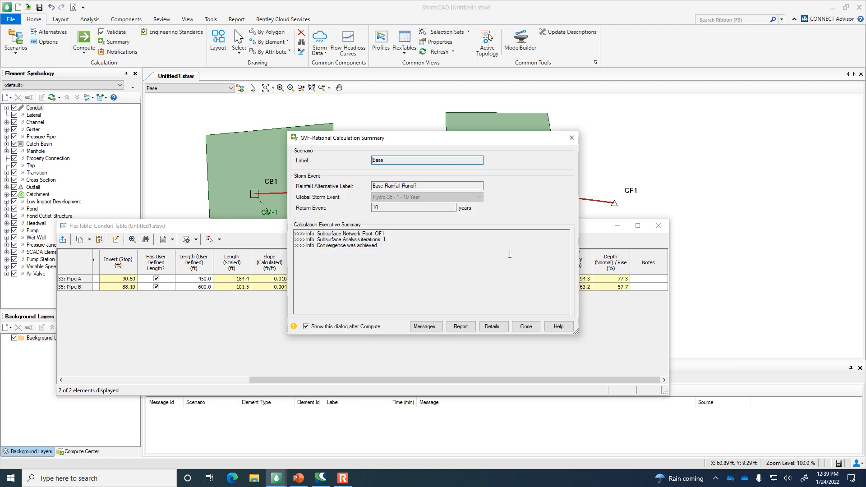
left_click(532, 328)
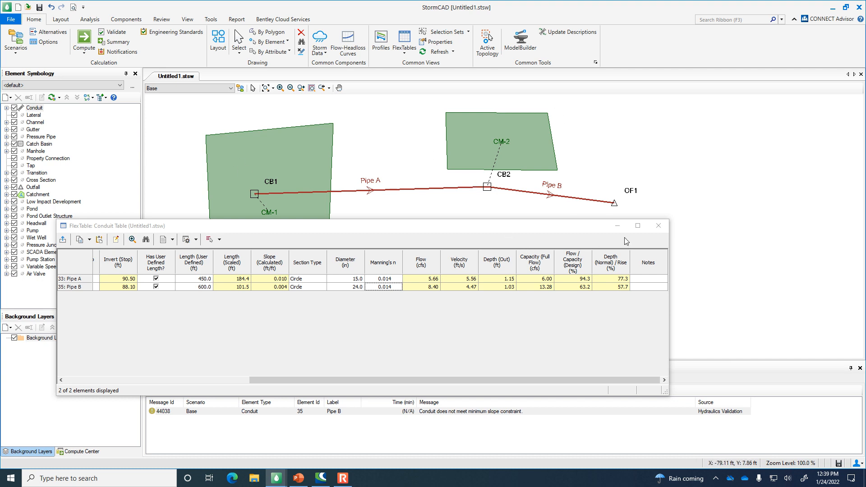
left_click(658, 226)
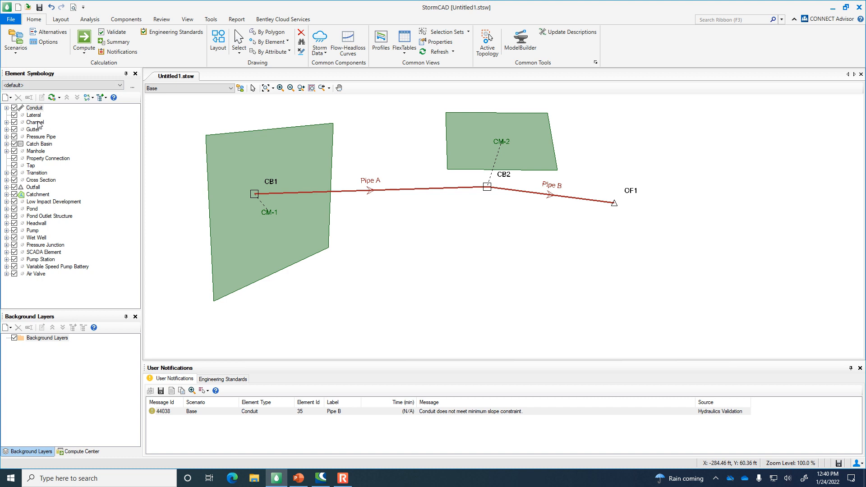
left_click(7, 108)
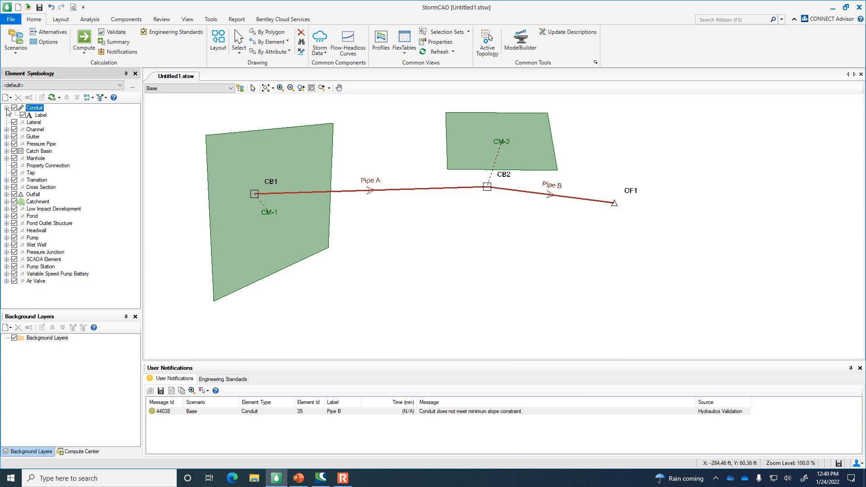
right_click(36, 110)
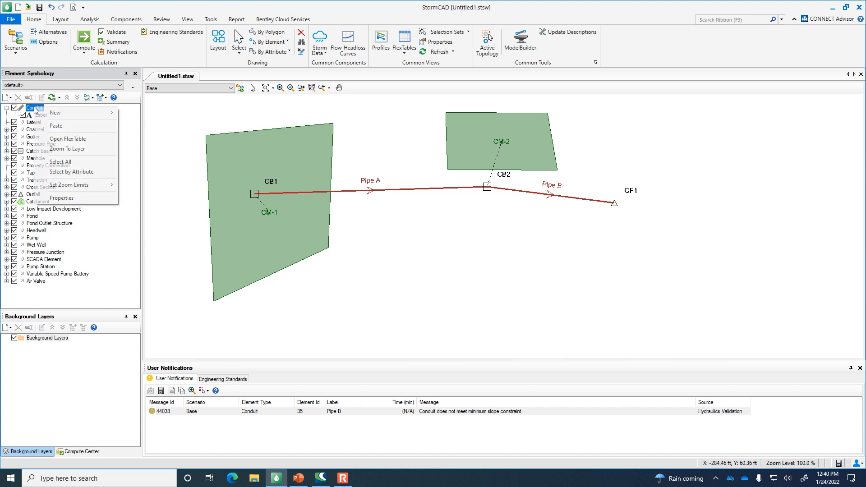
mouse_move(52, 111)
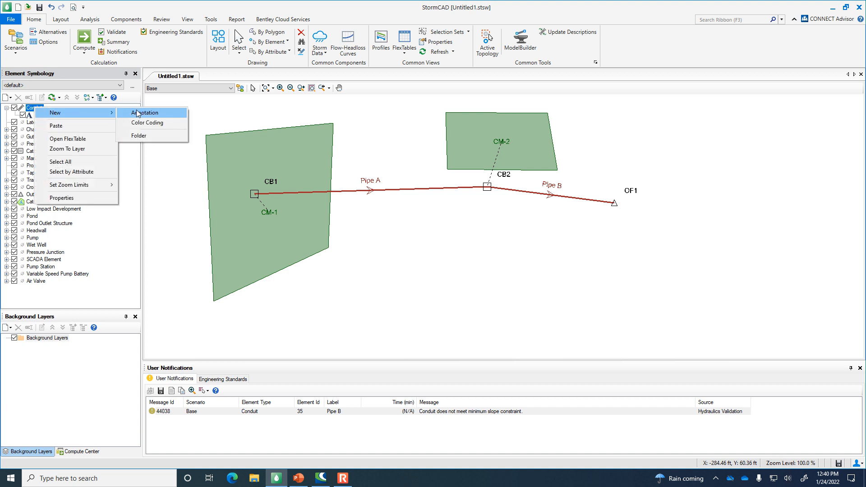
left_click(164, 10)
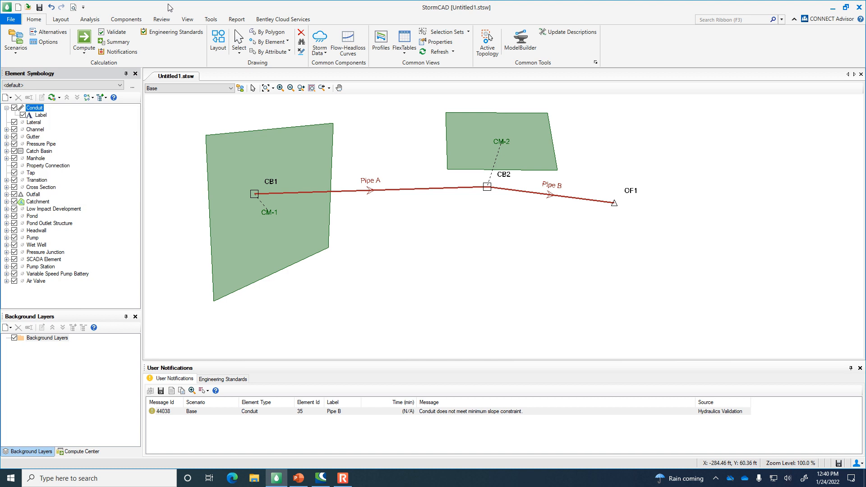
Step: Add a conduit annotation for the Length (User Defined) field with the prefix "L =" and apply it to the drawing
right_click(33, 109)
mouse_move(54, 114)
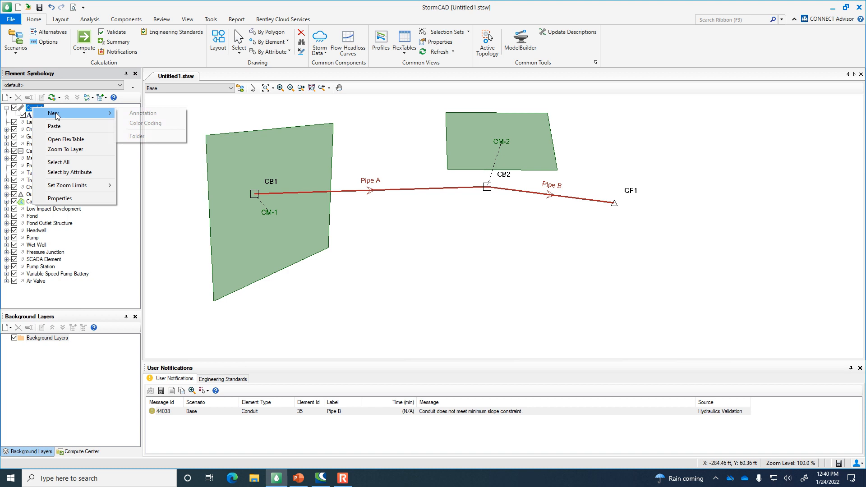
left_click(138, 114)
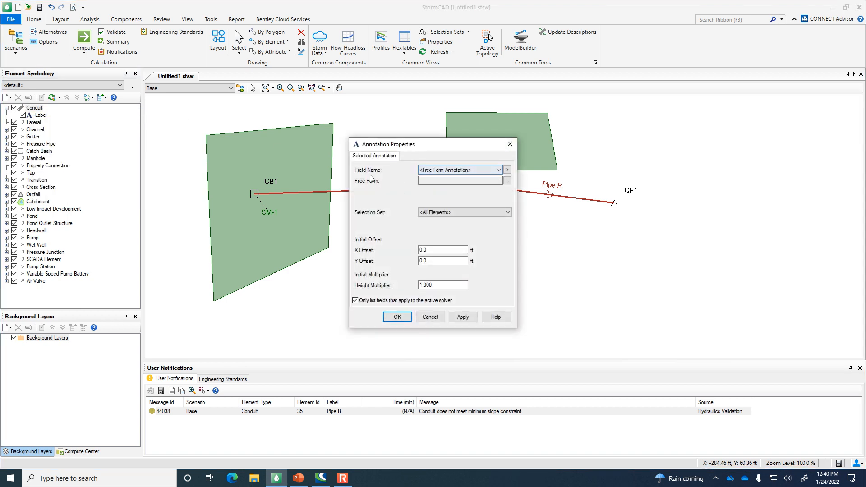
left_click(499, 172)
left_click_drag(554, 192, 551, 271)
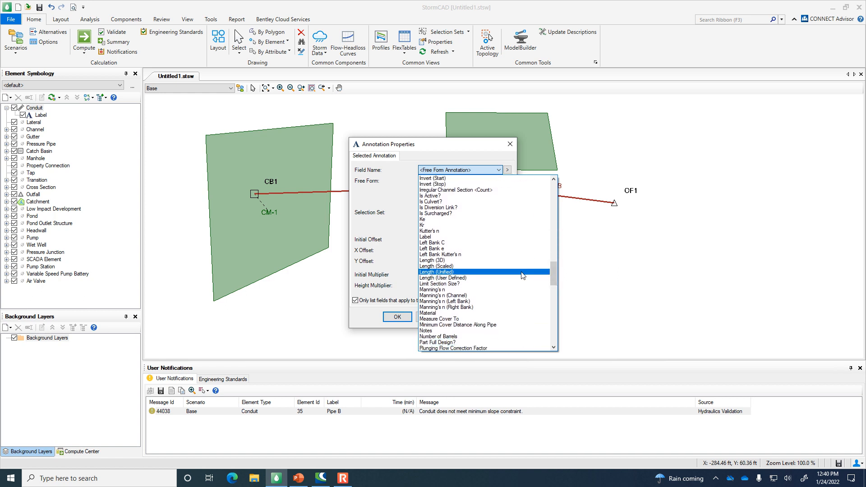
left_click(489, 278)
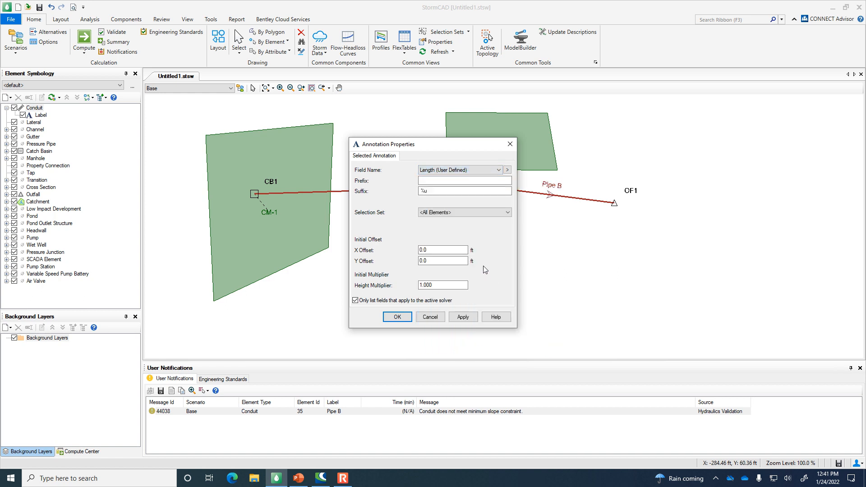
left_click(454, 180)
mouse_move(457, 148)
left_mouse_down()
mouse_move(734, 260)
mouse_move(741, 127)
left_mouse_up()
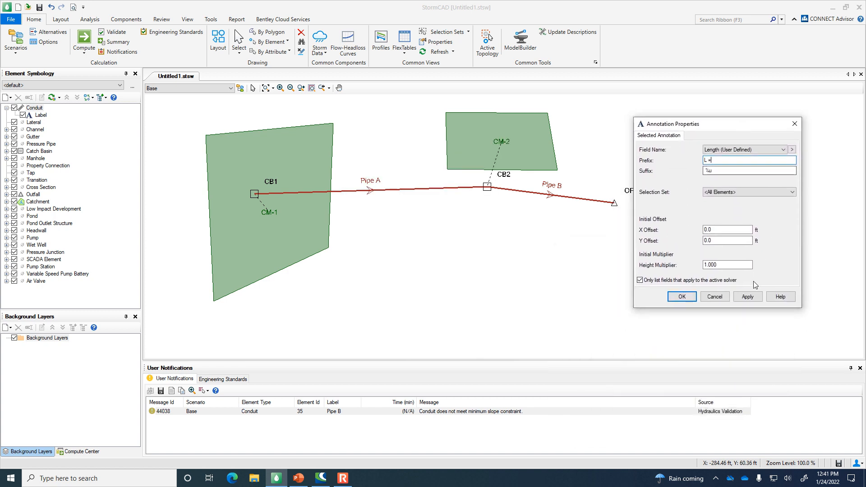
left_click(750, 298)
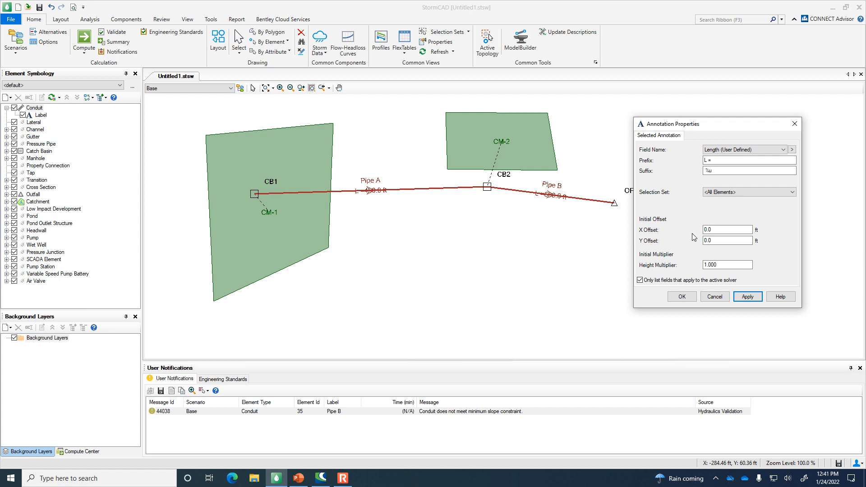
Step: Set the length annotation's Y offset to -6 ft, add a space after its "L =" prefix, and accept the annotation
left_click(722, 241)
type("-6")
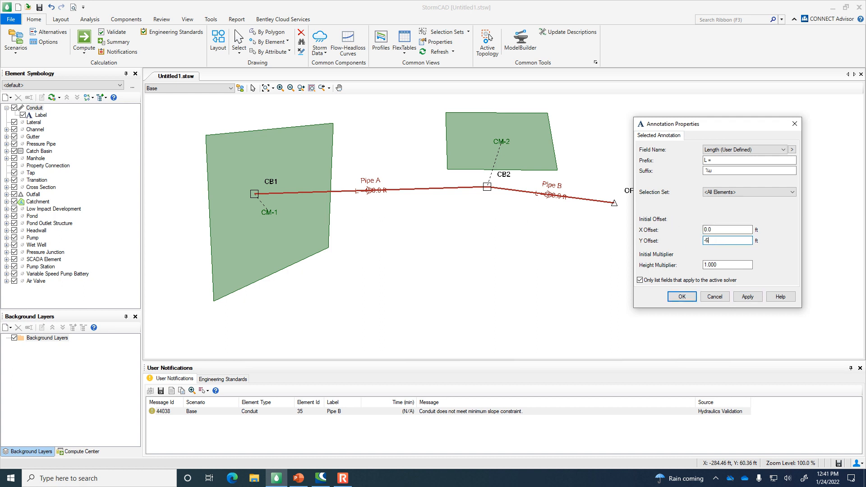
left_click(746, 297)
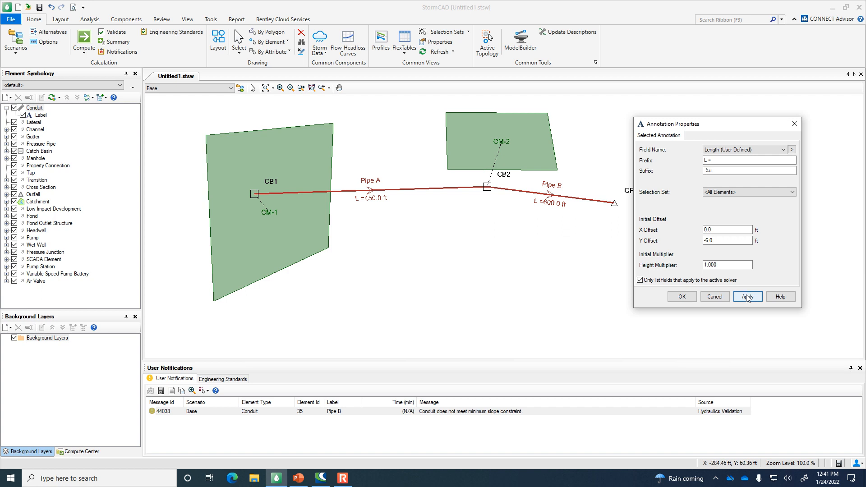
left_click(747, 298)
left_click(733, 160)
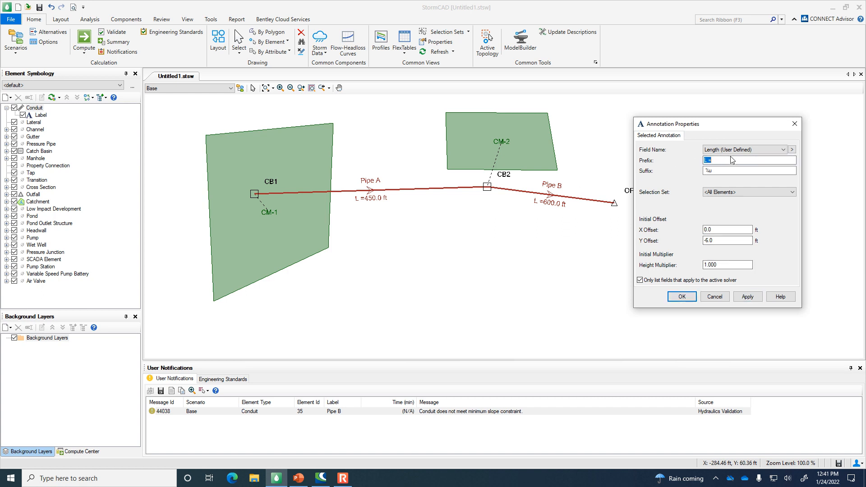
left_click(748, 297)
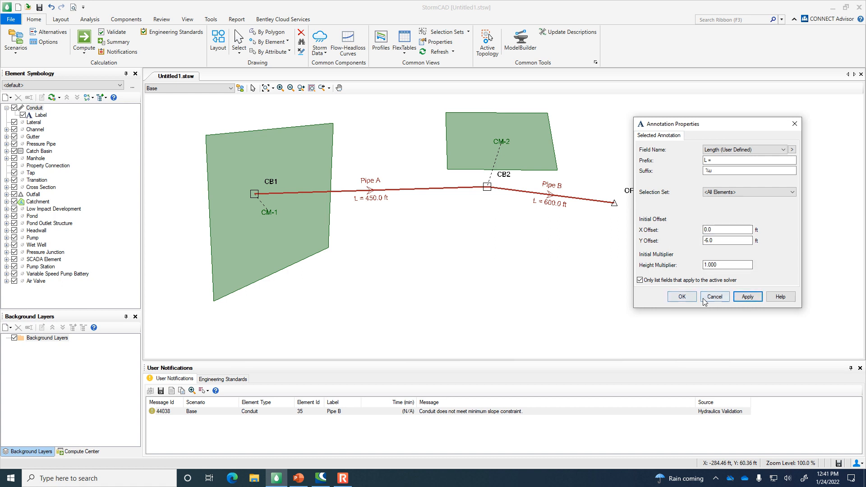
left_click(677, 297)
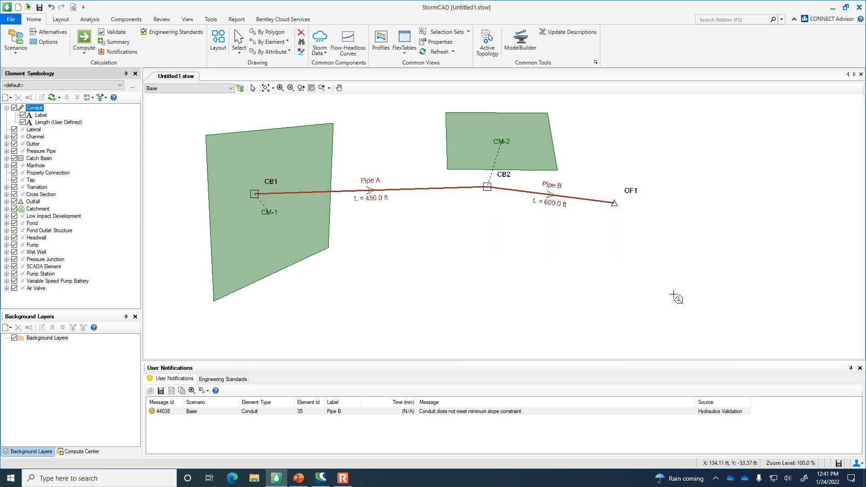
Step: Create a new conduit annotation for the Diameter field with the prefix "D ="
right_click(36, 110)
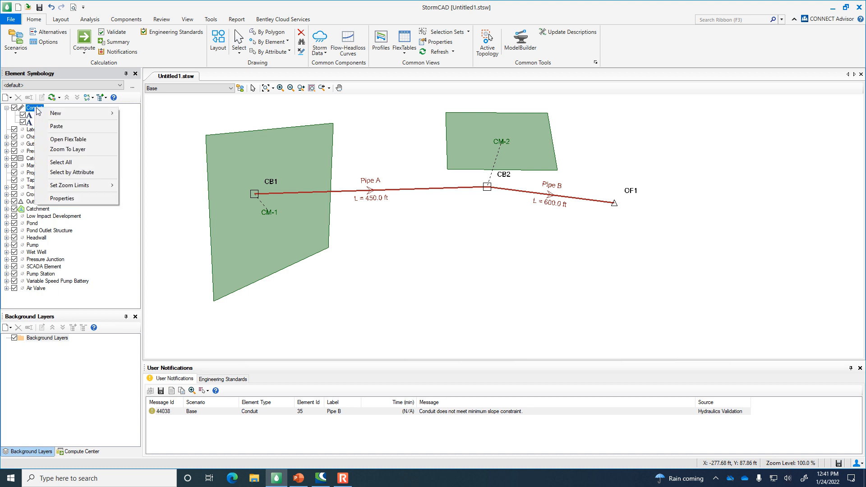
mouse_move(58, 112)
left_click(131, 113)
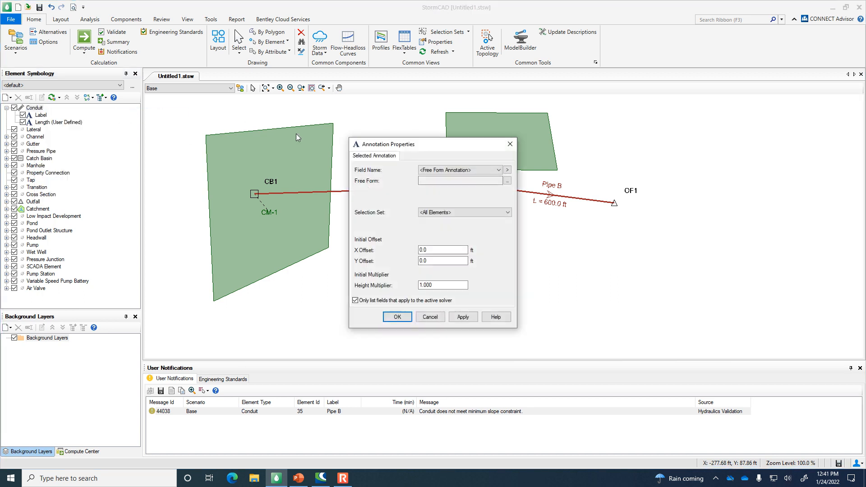
left_click(496, 170)
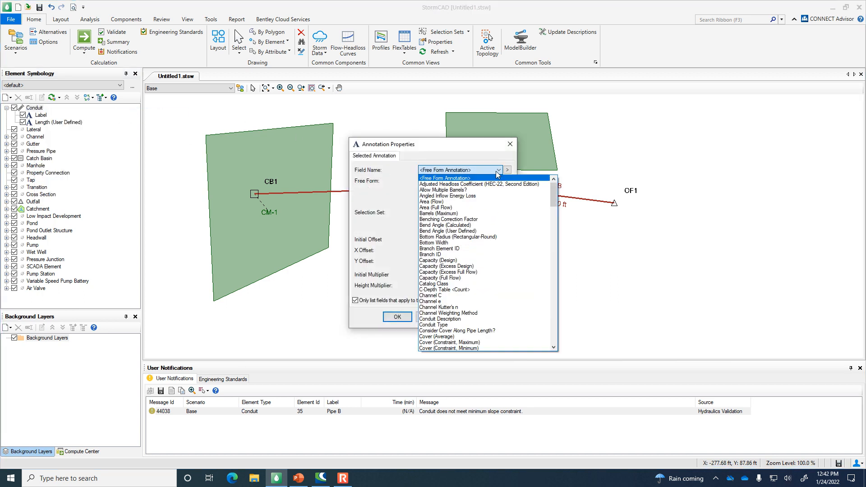
left_click_drag(553, 194, 547, 213)
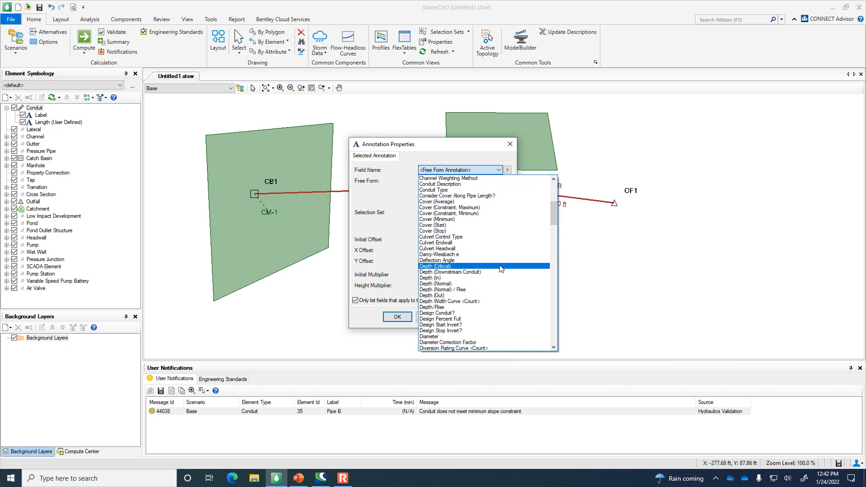
left_click(465, 336)
left_click(447, 180)
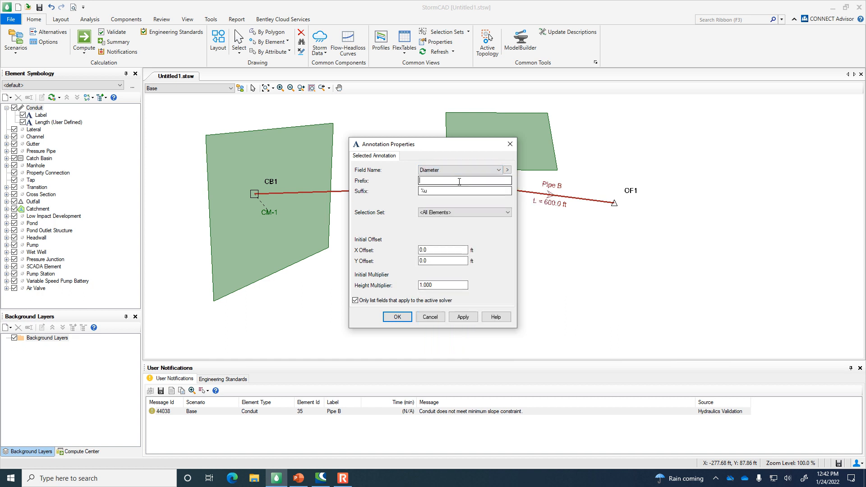
type("D =")
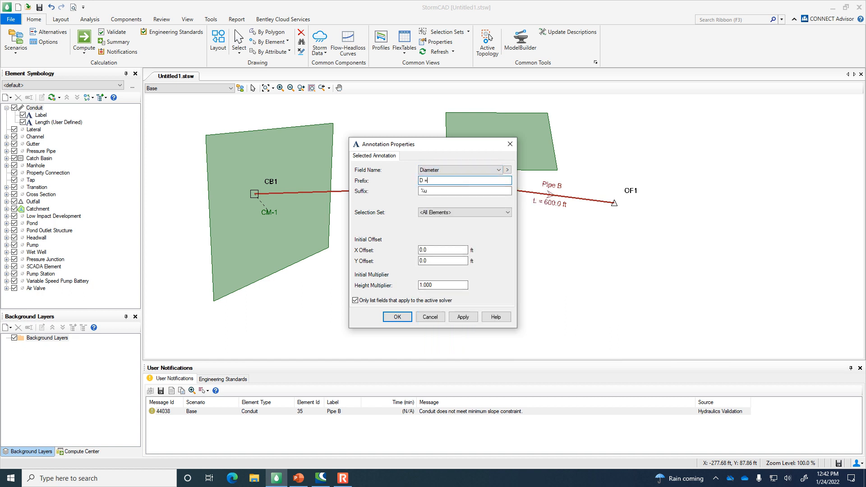
Step: Set the diameter annotation's Y offset to -12 ft, apply it to the drawing and accept the annotation
mouse_move(476, 145)
left_mouse_down()
mouse_move(713, 144)
mouse_move(767, 127)
left_mouse_up()
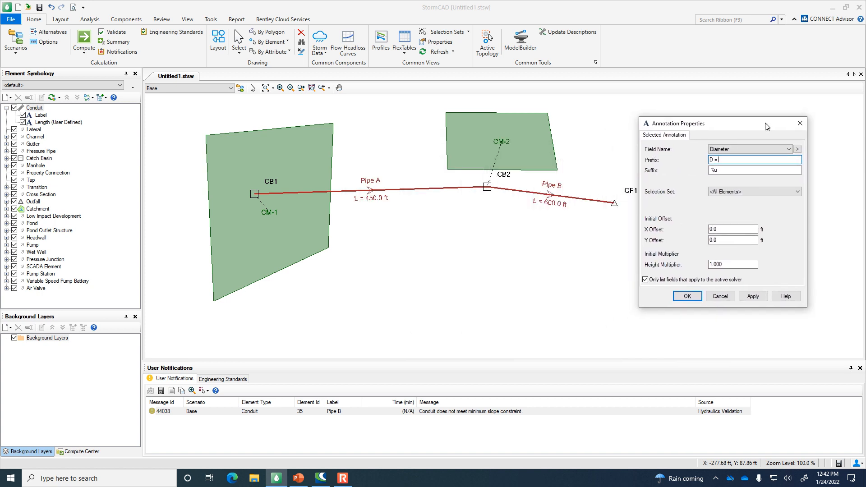
left_click(733, 231)
left_click(733, 239)
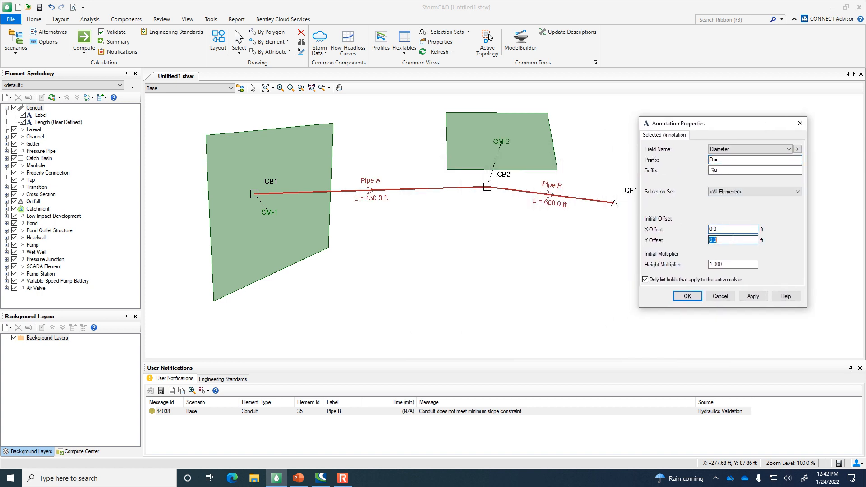
type("-12")
left_click(752, 297)
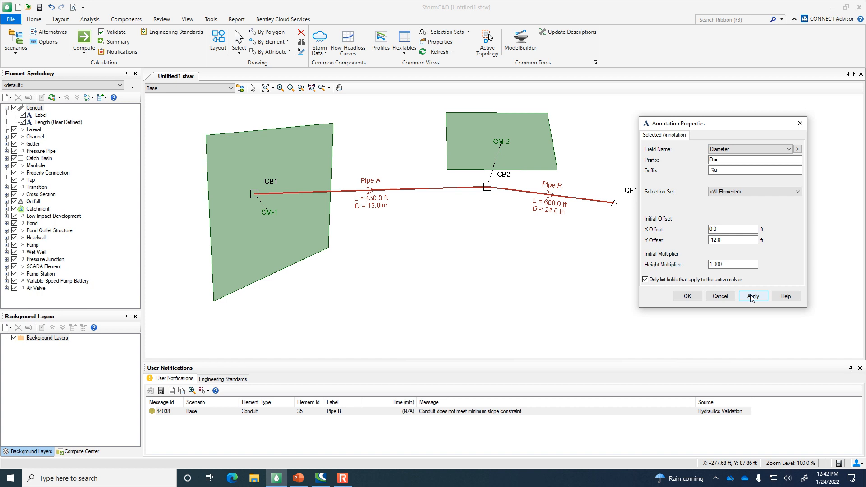
left_click(687, 297)
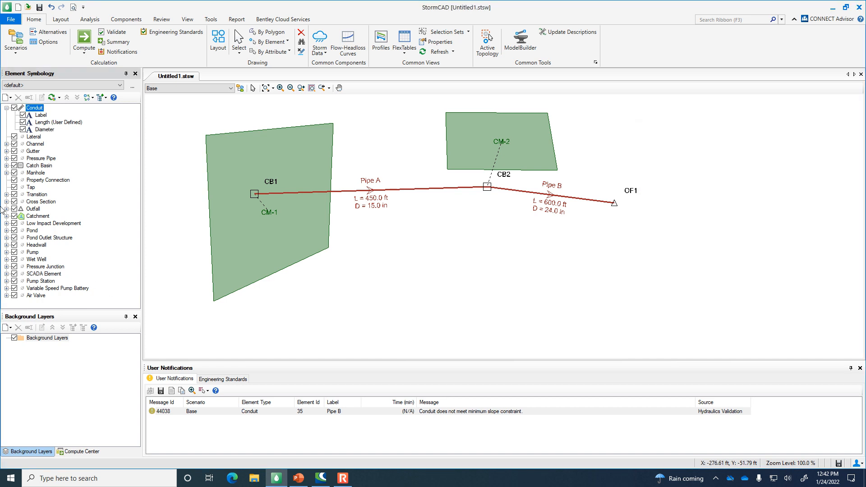
Step: Create a new conduit annotation for the Flow field with the prefix "Q ="
right_click(39, 111)
mouse_move(72, 114)
left_click(141, 115)
mouse_move(445, 144)
left_mouse_down()
mouse_move(779, 153)
mouse_move(754, 146)
left_mouse_up()
left_click(777, 171)
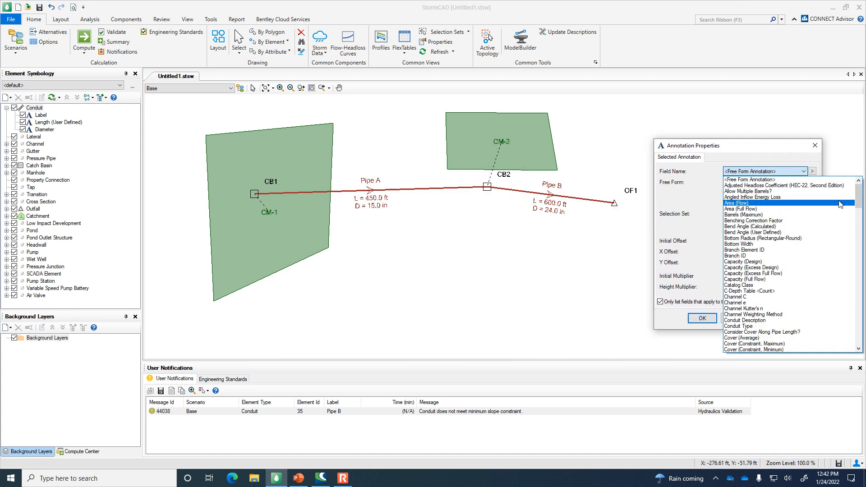
left_click_drag(859, 196, 859, 255)
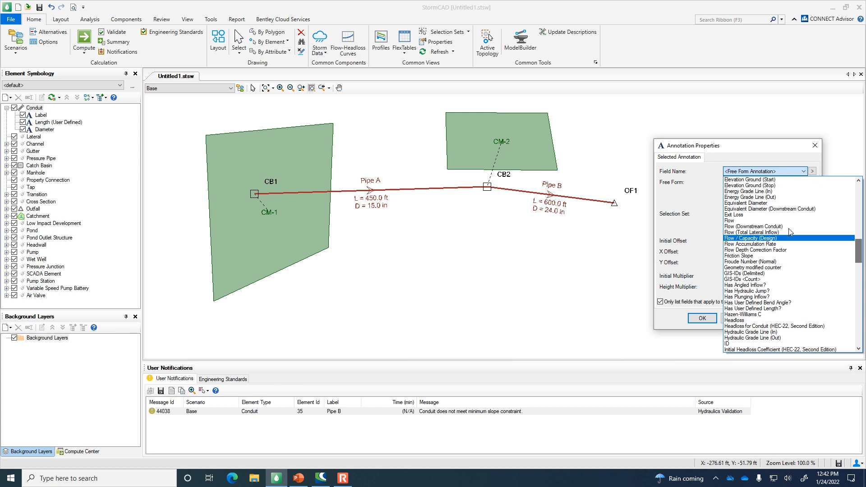
left_click(748, 221)
left_click(767, 182)
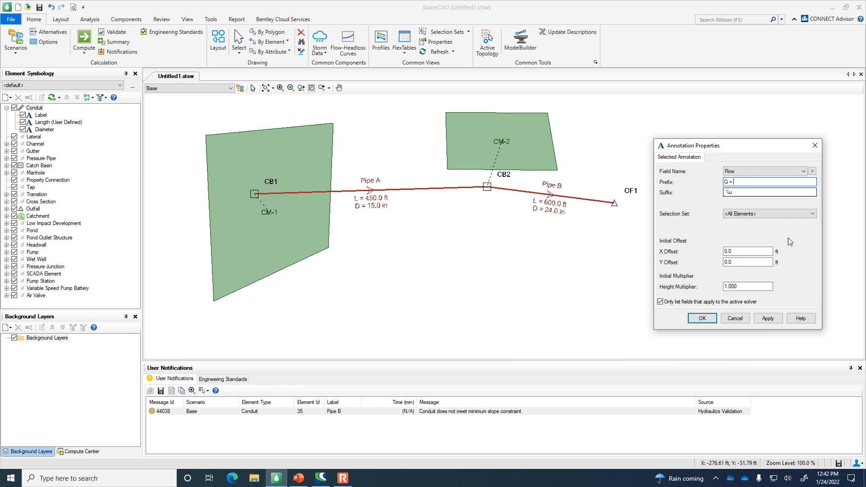
Step: Set the flow annotation's Y offset to -18 ft, apply it to the drawing and accept the annotation
double_click(742, 262)
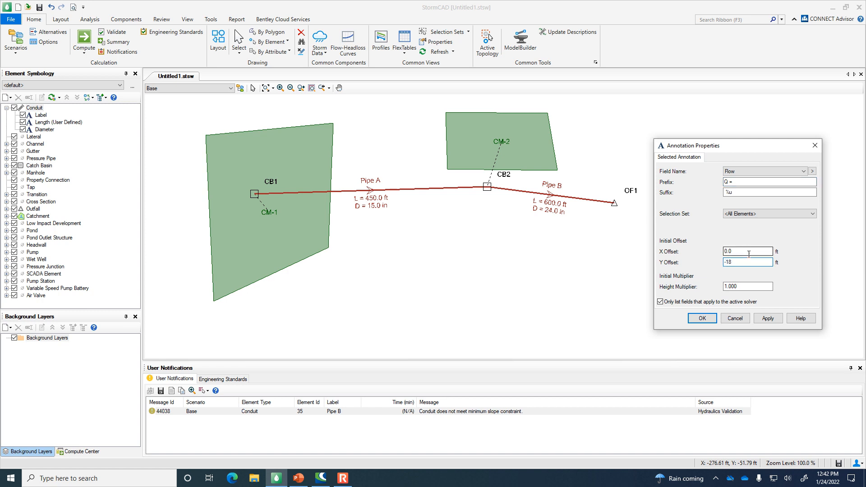
left_click(763, 319)
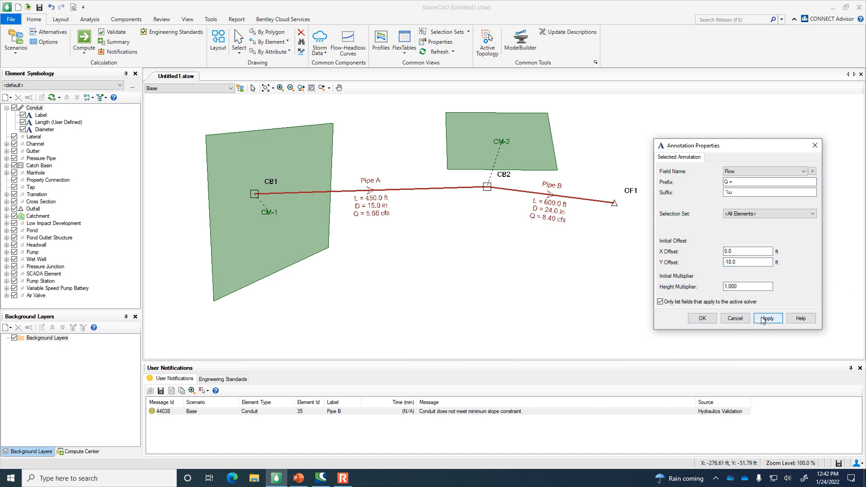
left_click(702, 318)
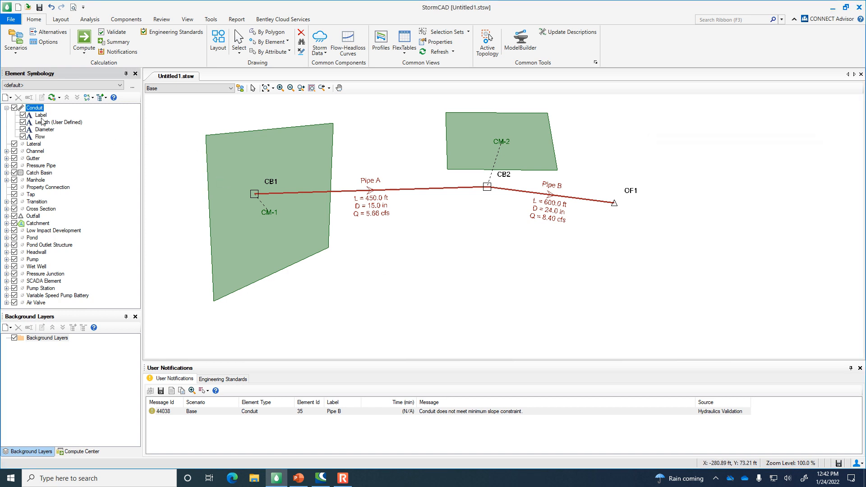
Step: Create a new conduit annotation for the Flow / Capacity (Design) field with the prefix "% capacity ="
right_click(39, 112)
mouse_move(115, 113)
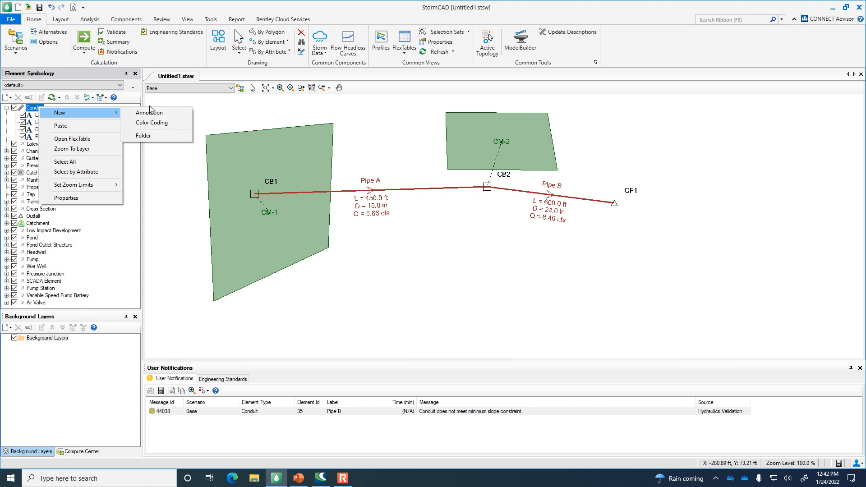
left_click(155, 113)
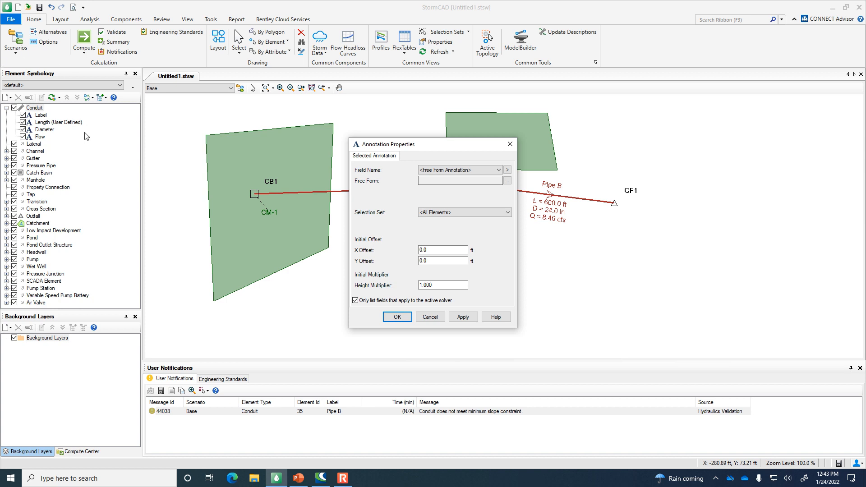
left_click(480, 170)
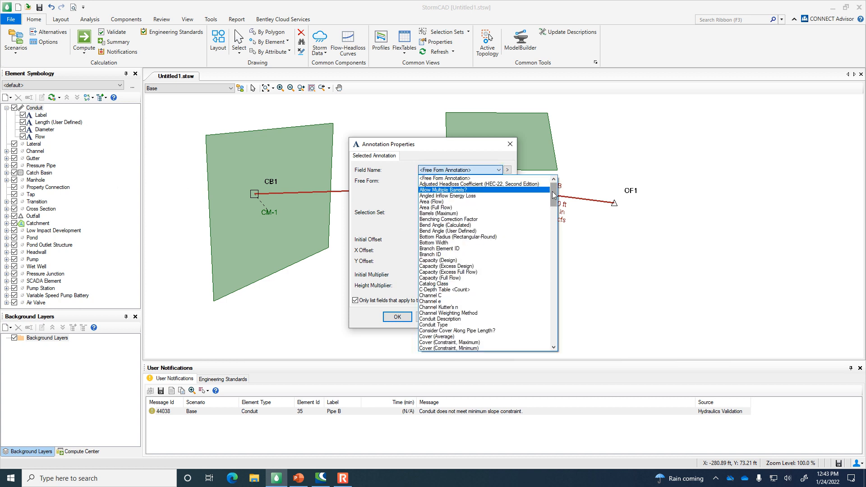
left_click_drag(552, 192, 552, 239)
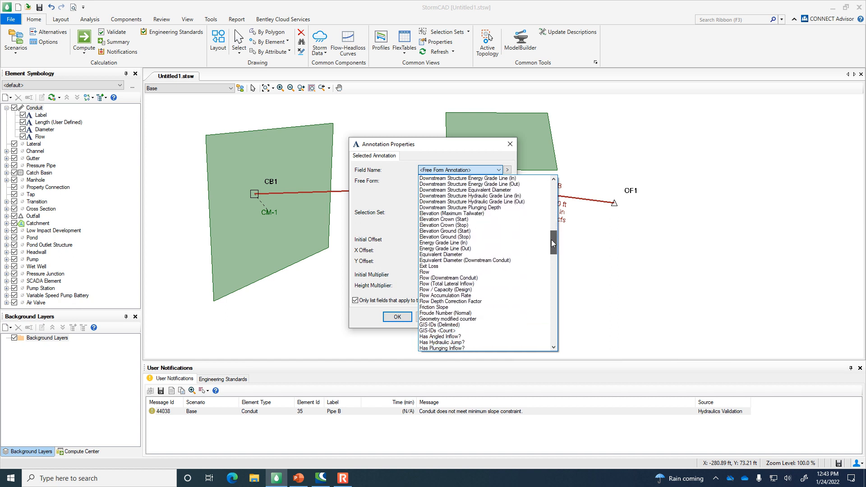
left_click(501, 290)
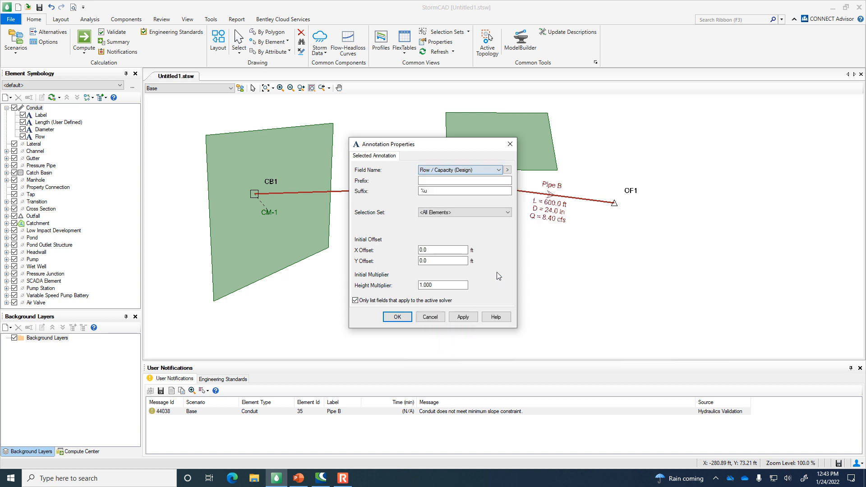
left_click(454, 181)
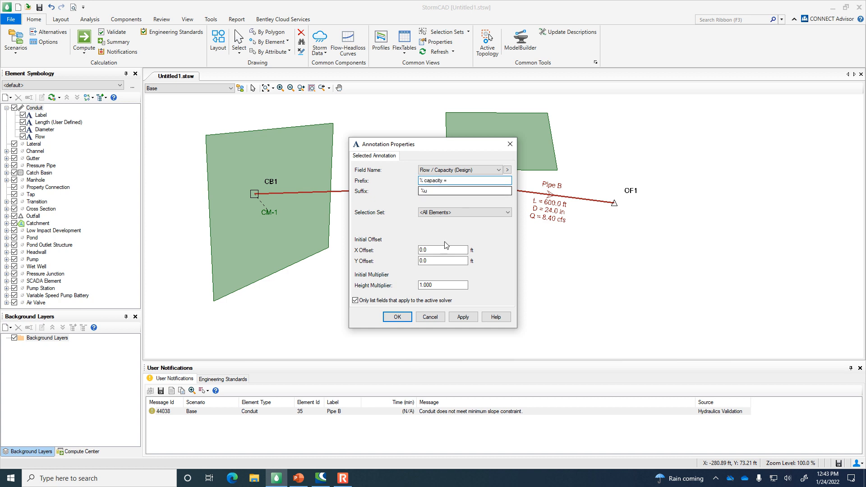
Step: Set the Flow / Capacity annotation's Y offset to -24 ft, apply it and accept the annotation
left_click(442, 260)
left_click_drag(424, 144, 696, 138)
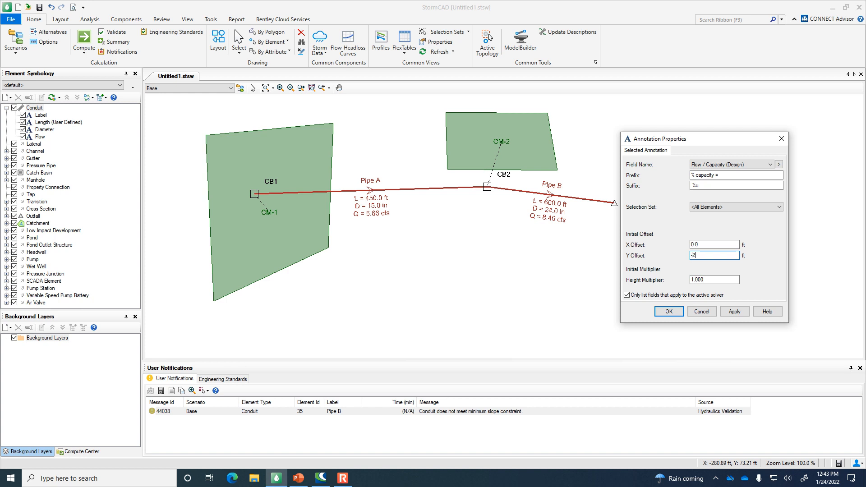
left_click(732, 315)
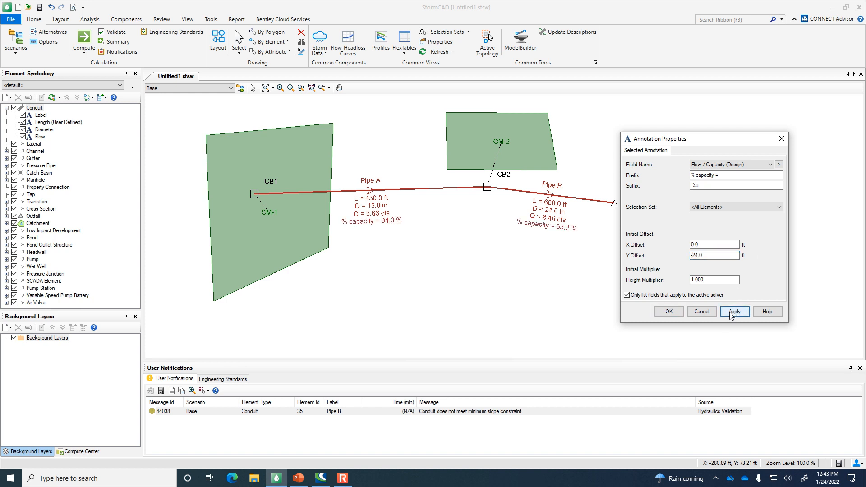
left_click(672, 312)
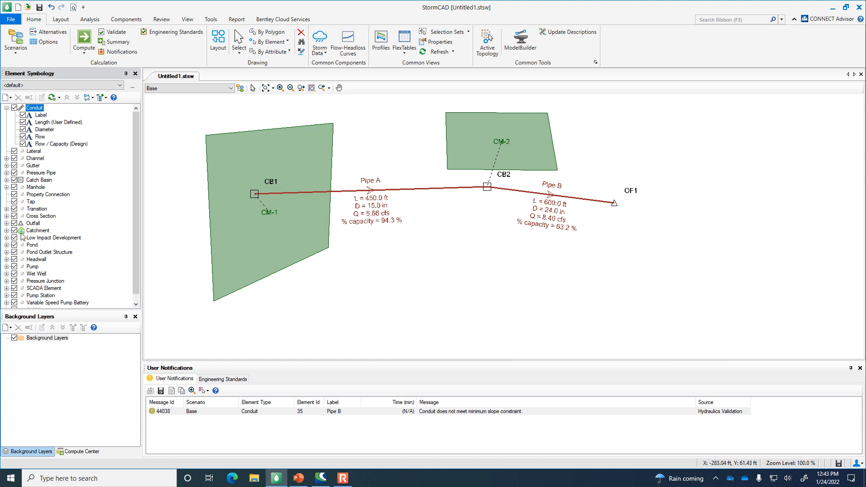
Step: Create a new catchment annotation for the Area (User Defined) field with the prefix "A ="
right_click(38, 232)
mouse_move(90, 235)
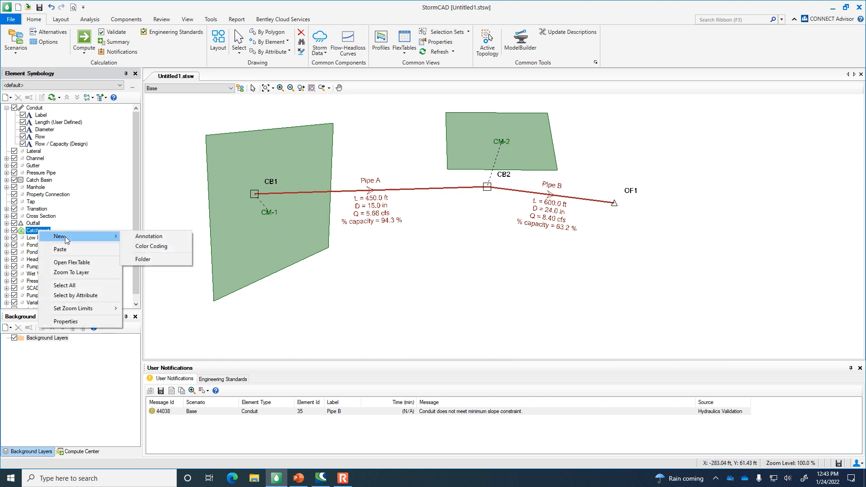
left_click(143, 236)
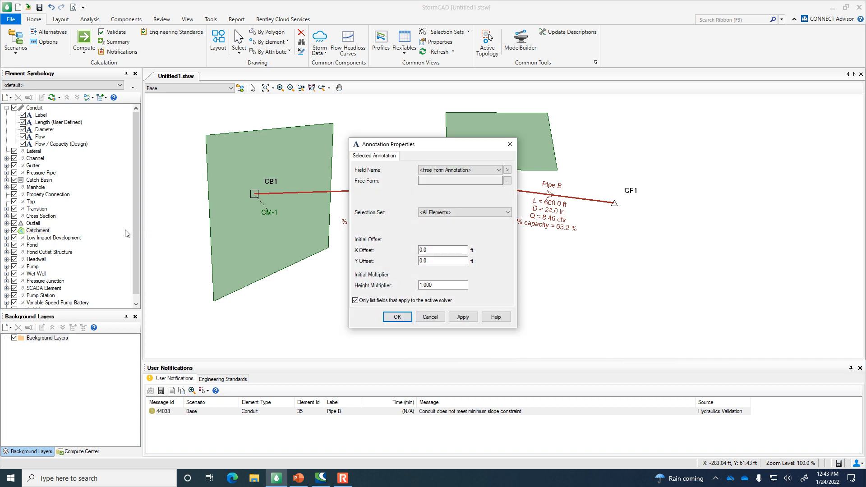
left_click(492, 170)
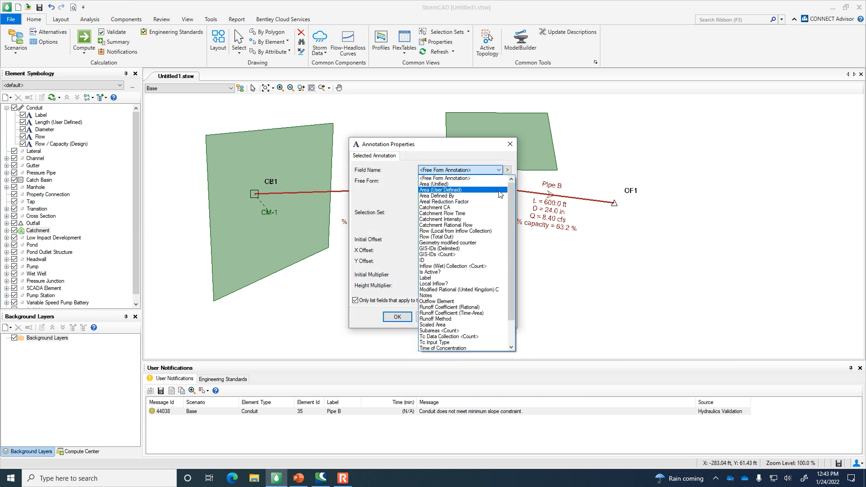
left_click(475, 192)
type("A =")
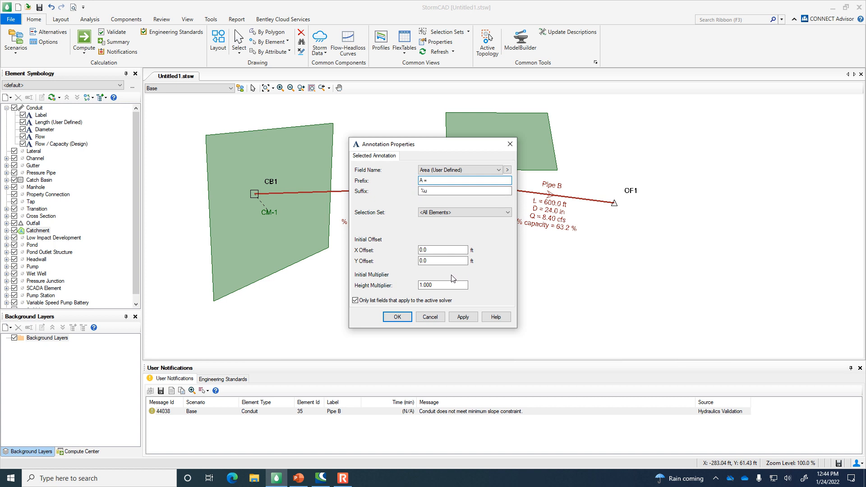
Step: Set the catchment area annotation's Y offset to -15 ft, apply it to the drawing and accept the annotation
left_click(449, 260)
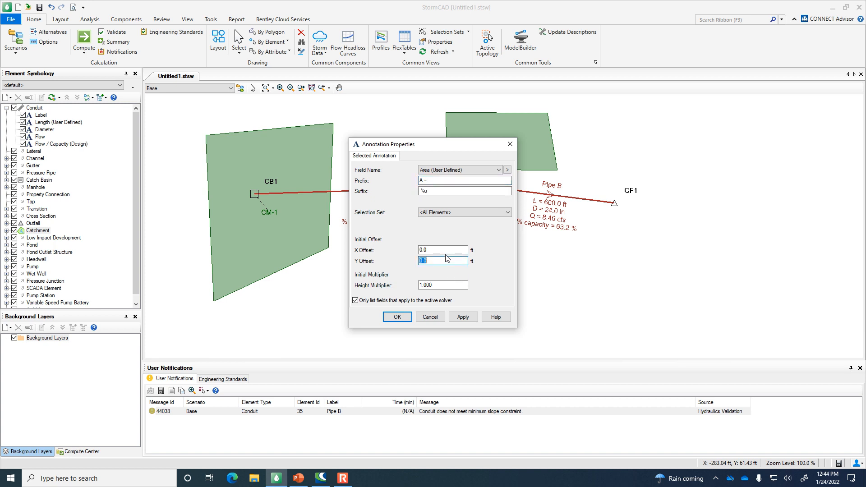
type("-15")
left_click(462, 318)
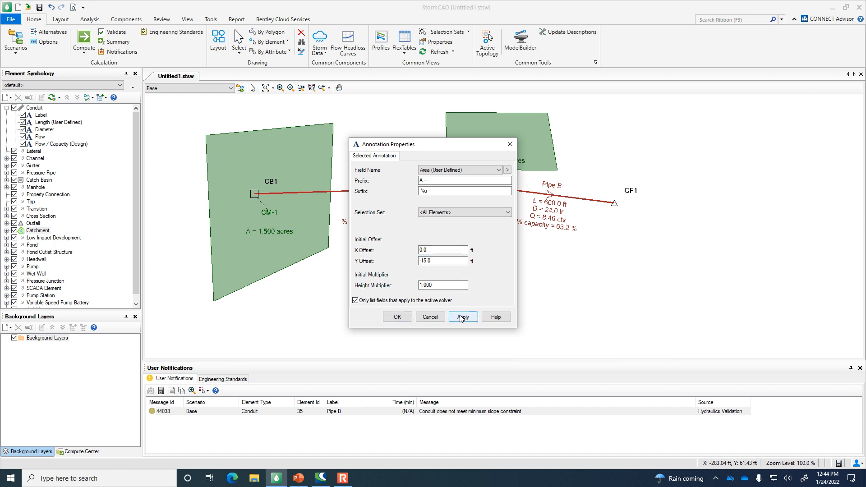
left_click_drag(466, 148, 509, 174)
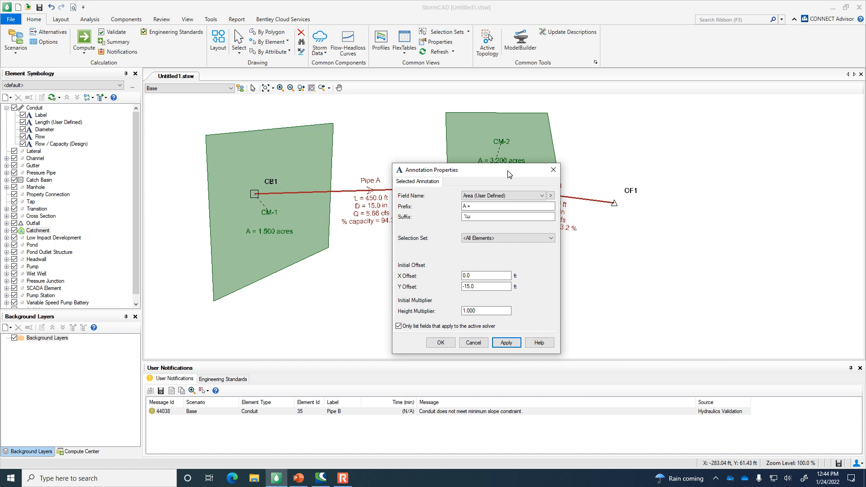
left_click(440, 343)
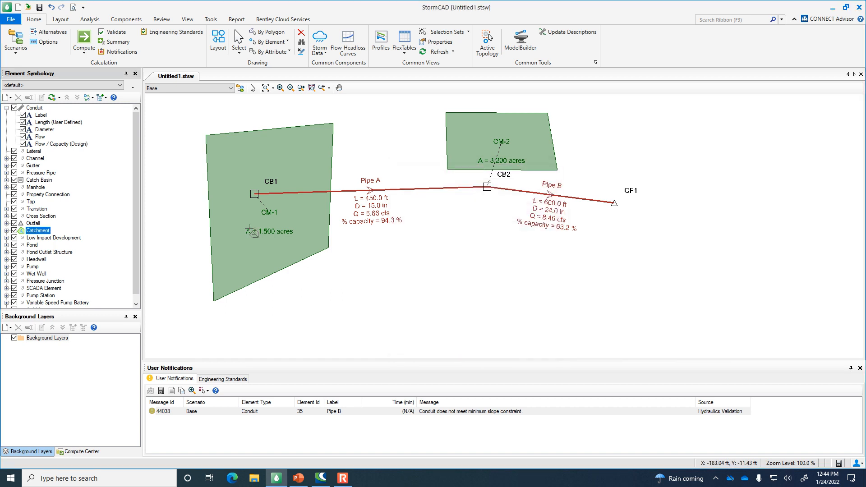
Step: Create a new catchment annotation for the Runoff Coefficient (Rational) field with the prefix "C ="
right_click(30, 233)
mouse_move(72, 236)
left_click(170, 237)
left_click(471, 171)
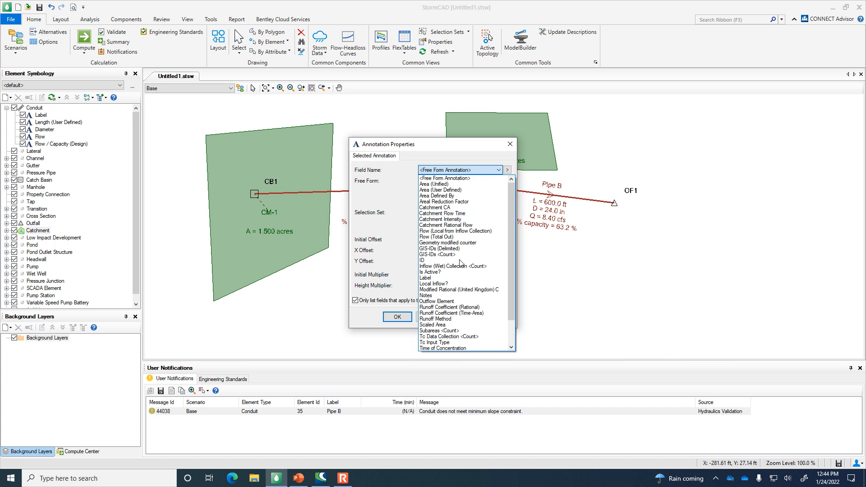
left_click(452, 307)
left_click(445, 180)
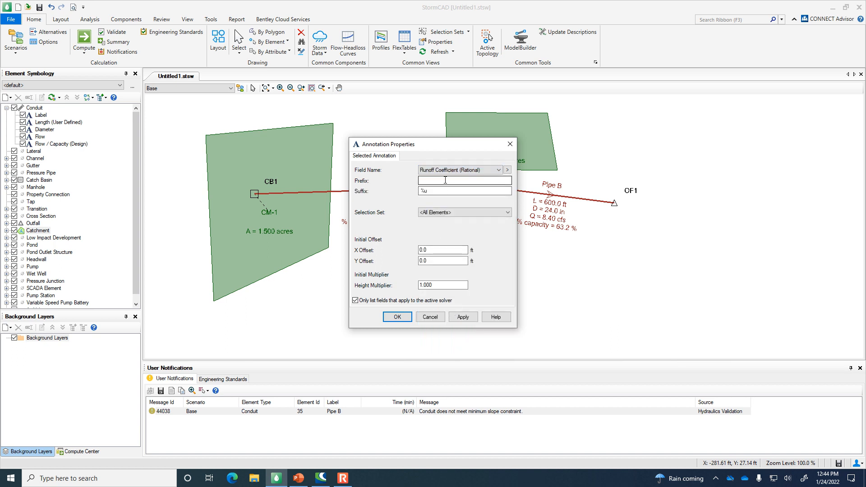
type("C =")
Step: Set the runoff coefficient annotation's Y offset to -21 ft, apply it to the drawing and accept the annotation
left_click(457, 261)
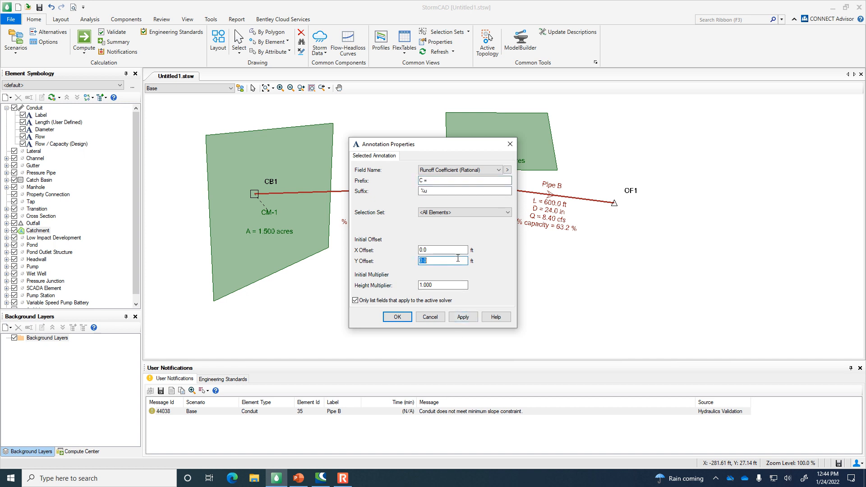
type("=")
left_click(463, 317)
type("-21")
left_click(463, 317)
left_click(397, 315)
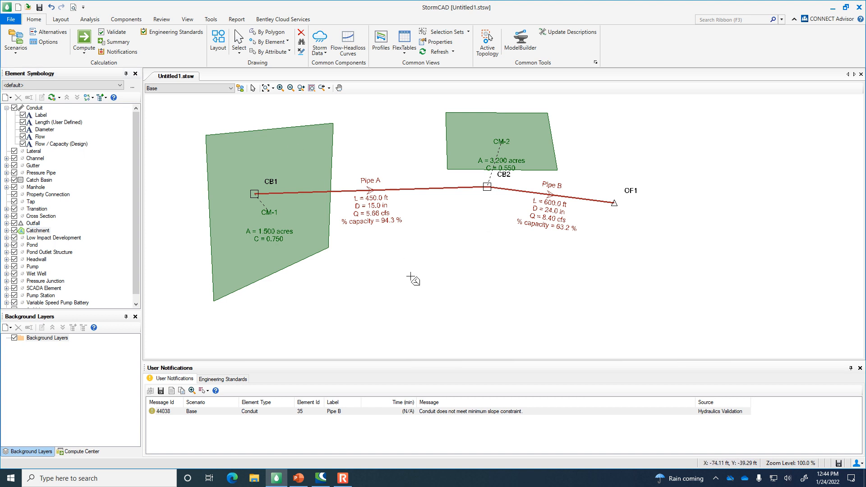
Step: Reposition the CM-1 catchment's label, area and runoff coefficient annotations inside its polygon, spacing the text lines farther apart
left_click(254, 88)
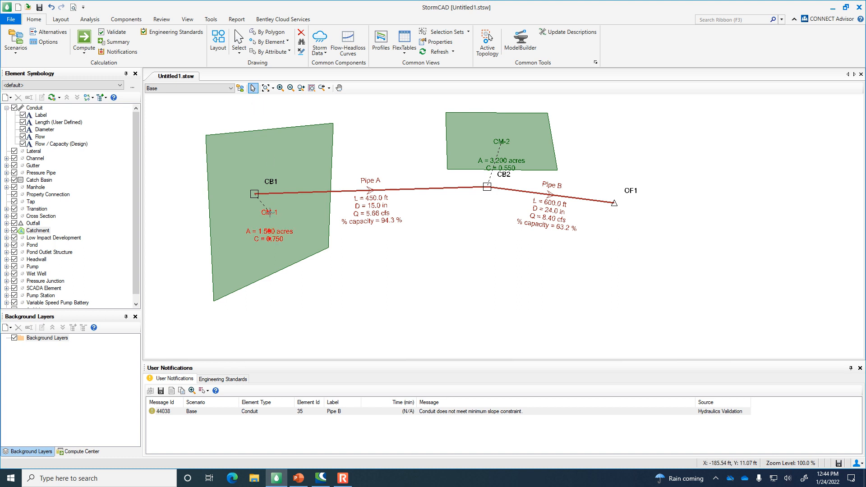
left_click(250, 227)
mouse_move(250, 226)
left_mouse_down()
mouse_move(272, 217)
mouse_move(255, 213)
left_mouse_up()
left_click(257, 232)
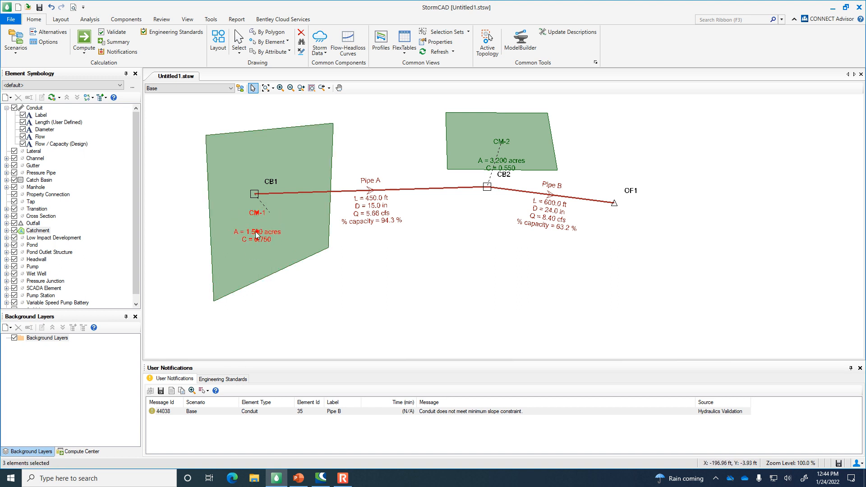
left_click_drag(256, 232, 257, 227)
left_click_drag(372, 241, 647, 256)
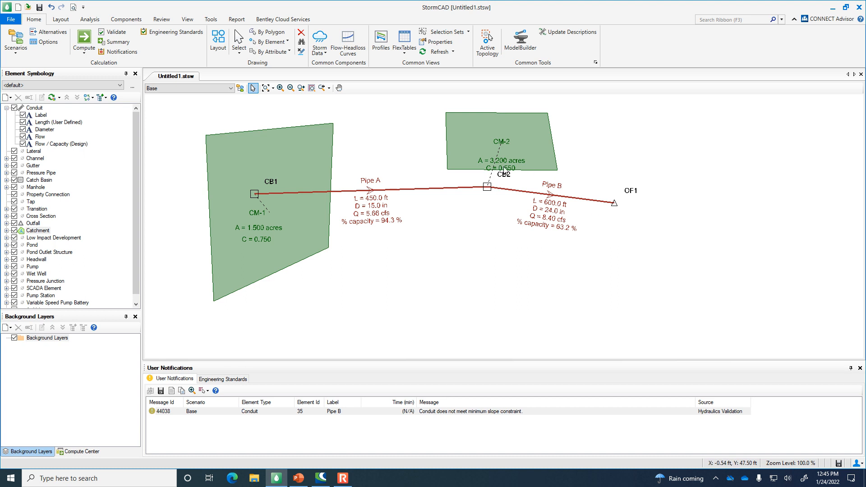
Step: Spread out the CM-2 catchment's label, area and runoff coefficient annotations so they fit inside its polygon clear of the CB2 label
left_click(506, 157)
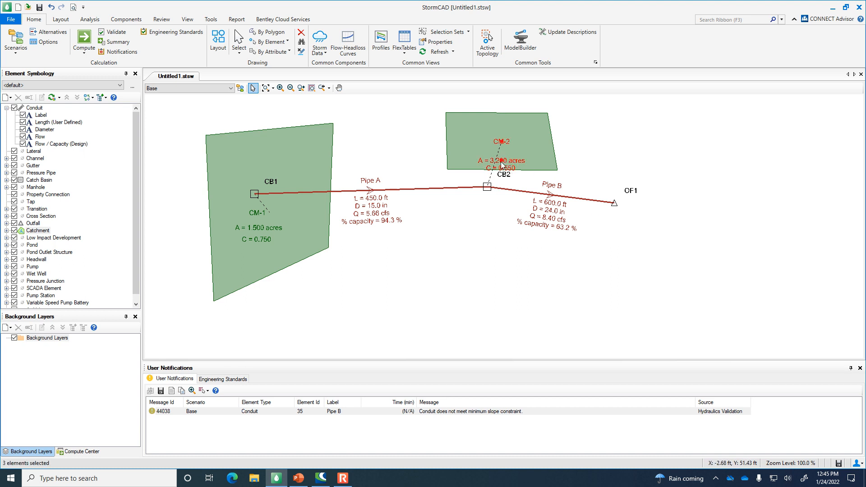
left_click_drag(503, 159, 504, 163)
left_click(543, 165)
left_click_drag(610, 164, 734, 219)
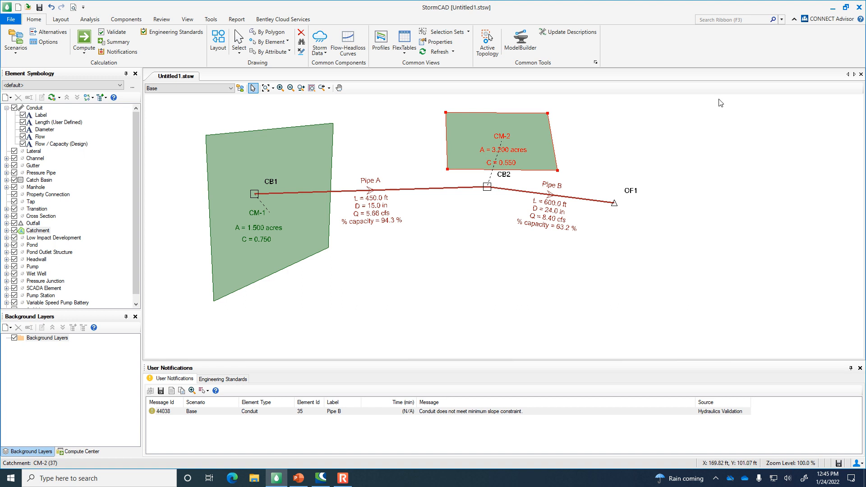
left_click(289, 89)
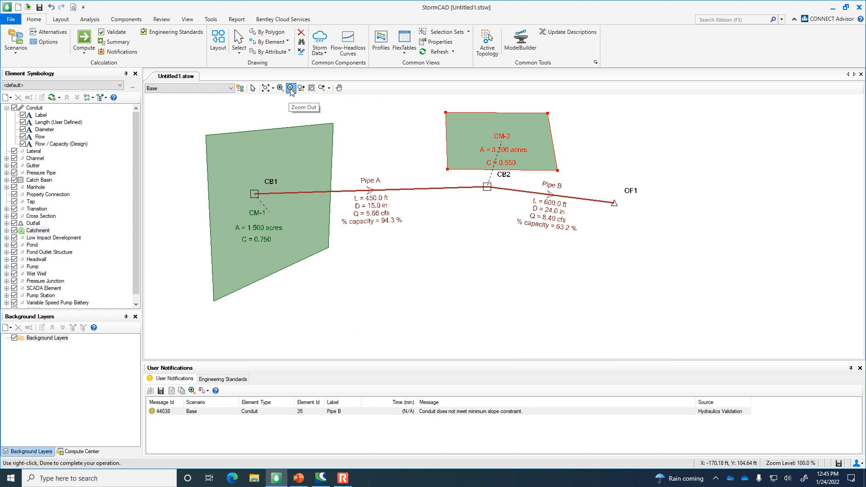
left_click(324, 145)
left_click(651, 295)
left_click(580, 292)
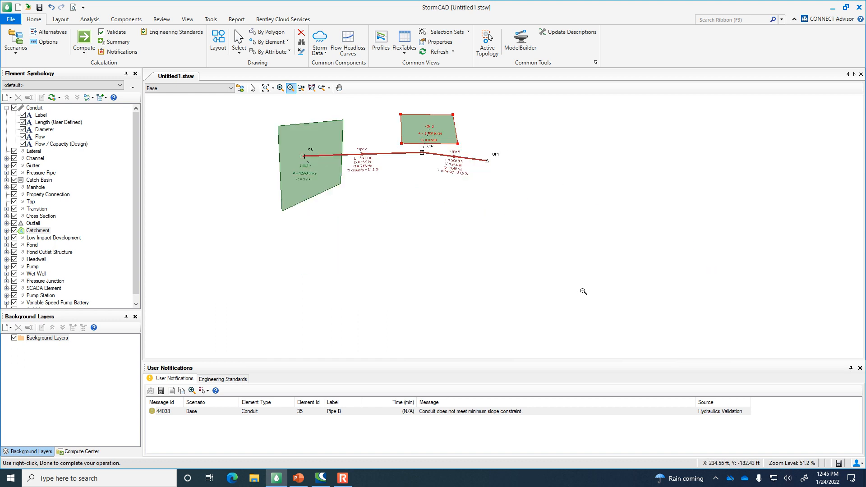
Step: Set the print page orientation to landscape in the page setup
left_click(267, 89)
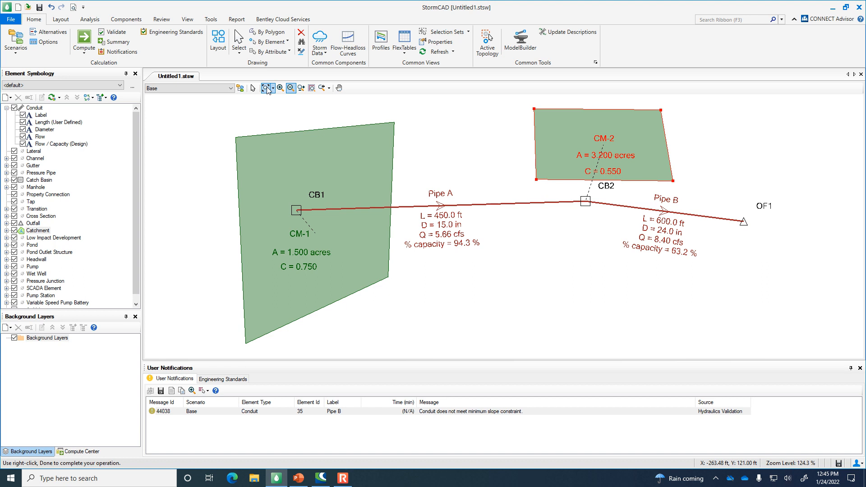
left_click(10, 20)
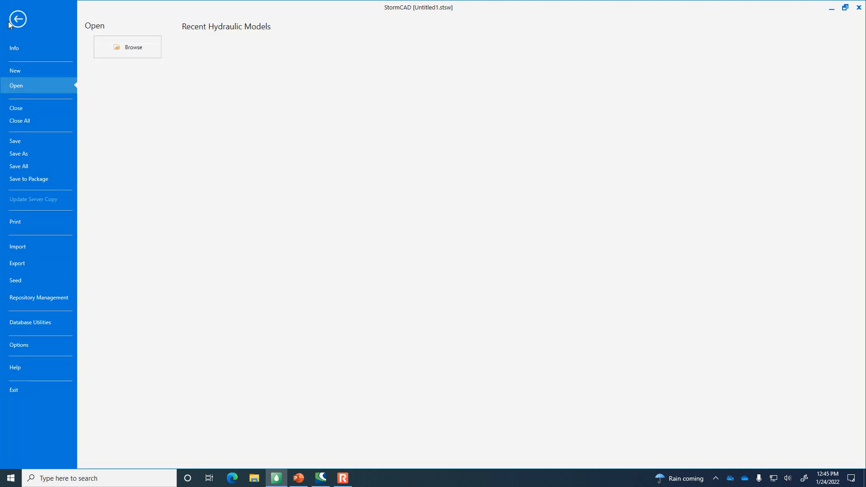
left_click(23, 221)
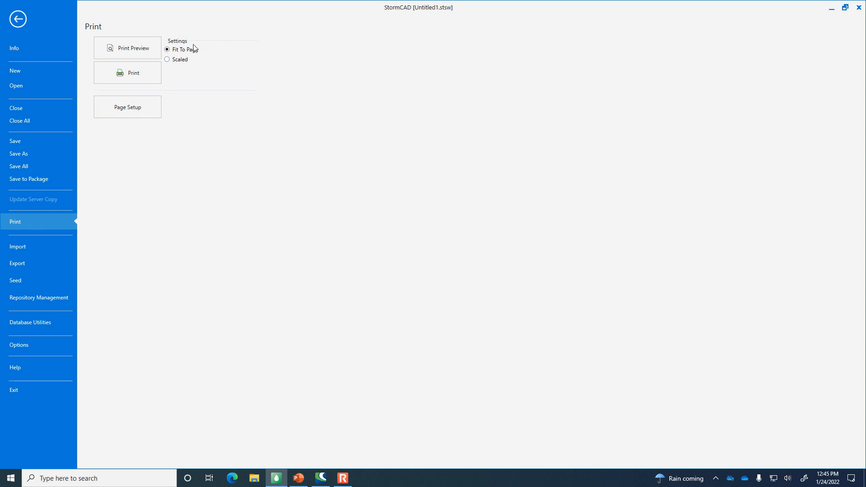
left_click(143, 107)
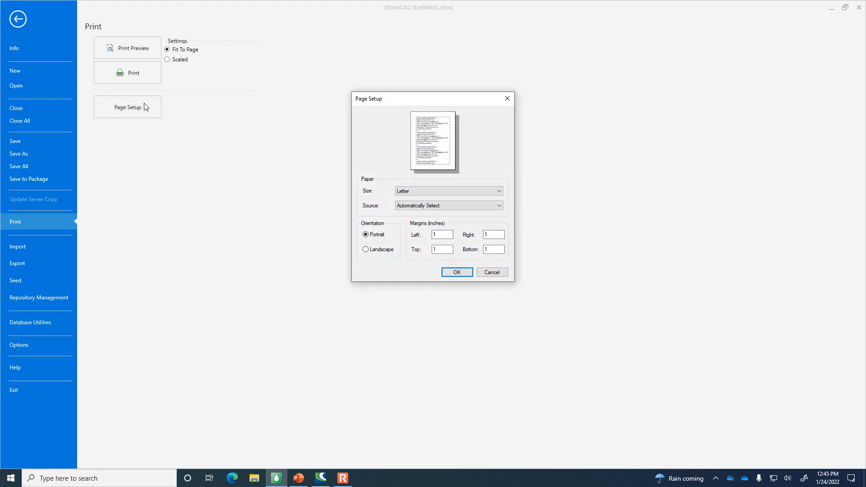
left_click(382, 252)
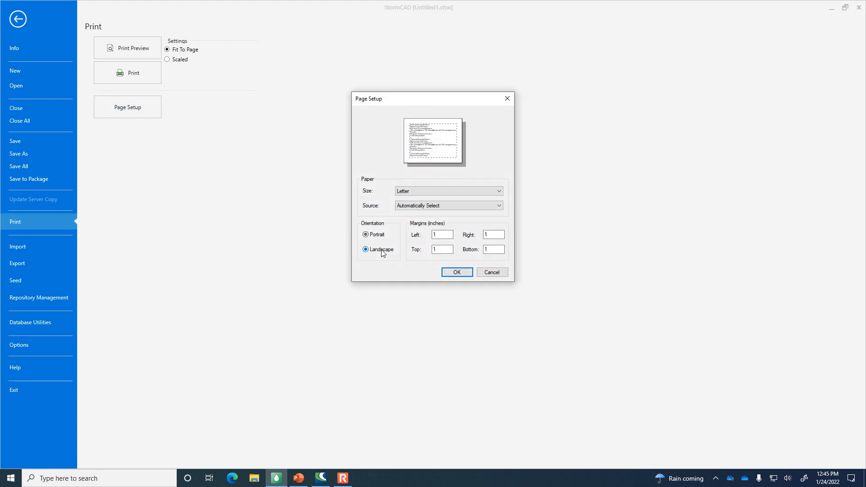
left_click(378, 235)
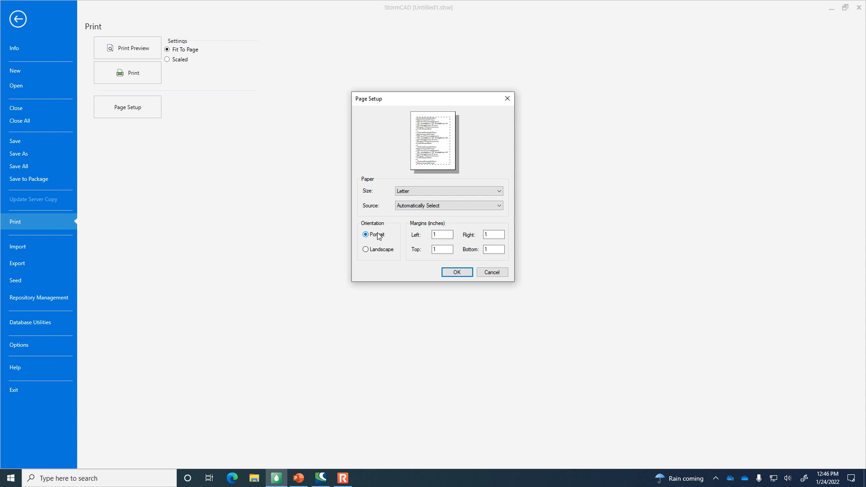
left_click(382, 253)
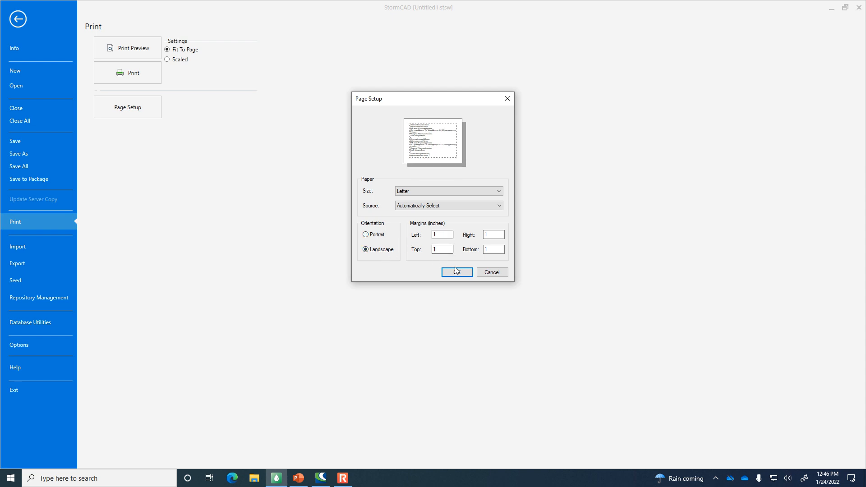
Step: Set all four page margins to 0.5 inch and accept the page setup
left_click(442, 235)
type("0.5")
key("Tab")
type("0.5")
key("Tab")
type(".5")
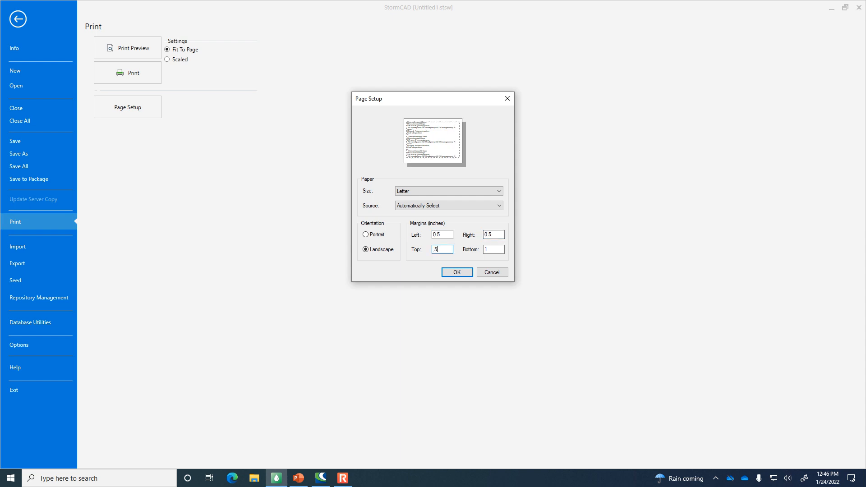
type("0.5")
key("Tab")
left_click(456, 272)
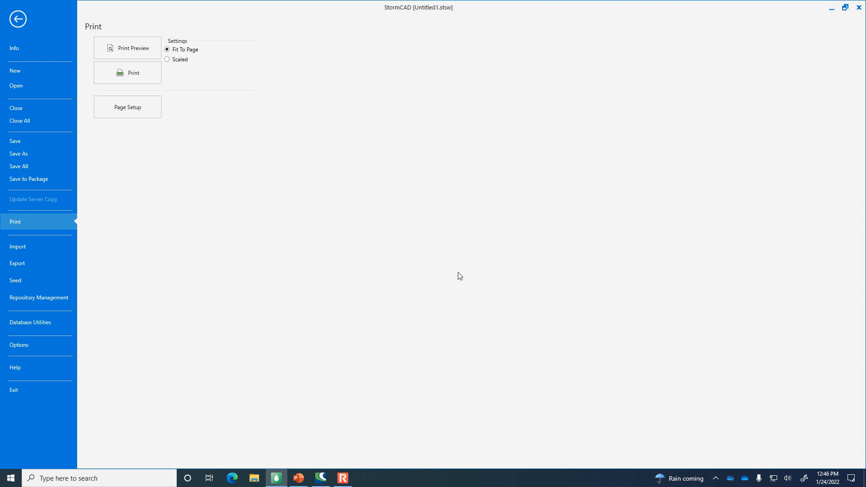
Step: Open a full-screen print preview of the model plan and print it with Microsoft Print to PDF
left_click(137, 49)
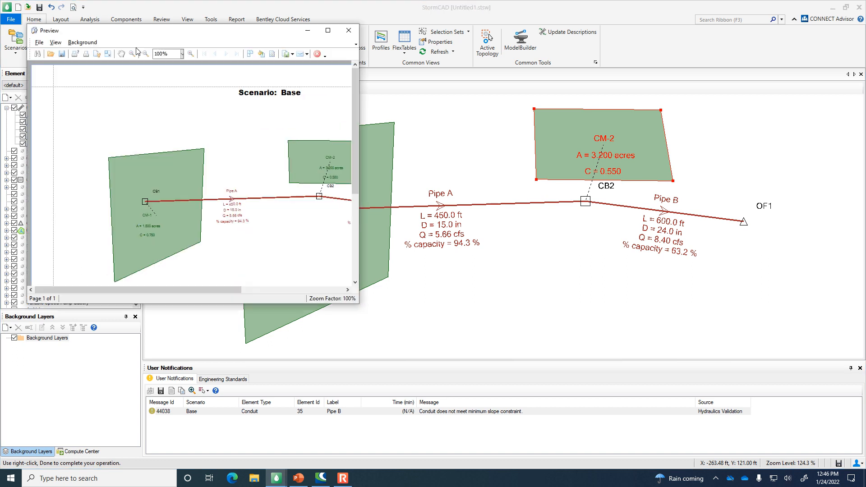
left_click(328, 30)
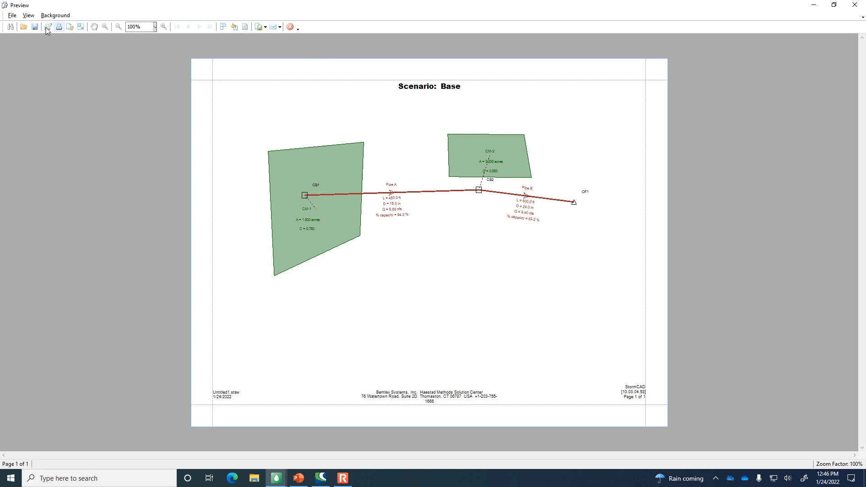
left_click(12, 15)
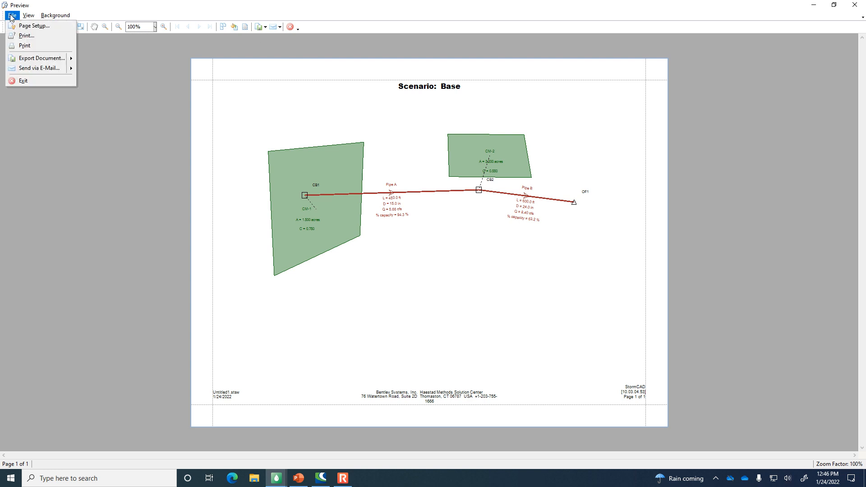
left_click(34, 36)
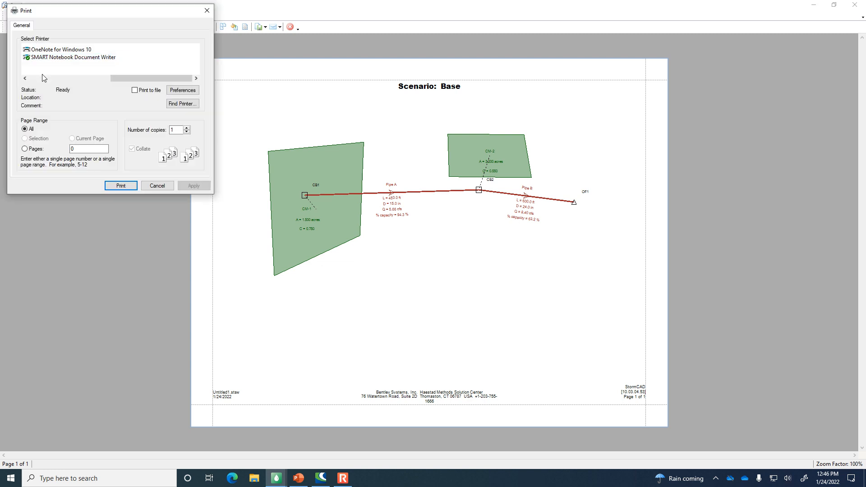
left_click(43, 78)
left_click(56, 57)
left_click(57, 57)
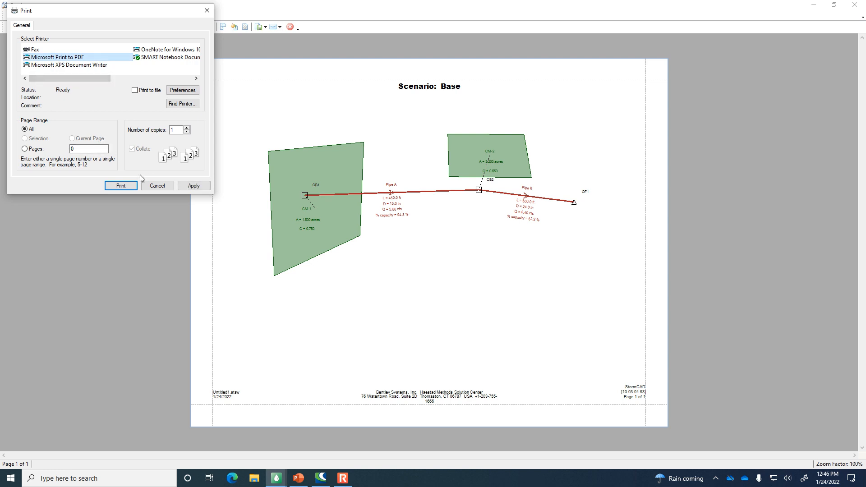
left_click(124, 186)
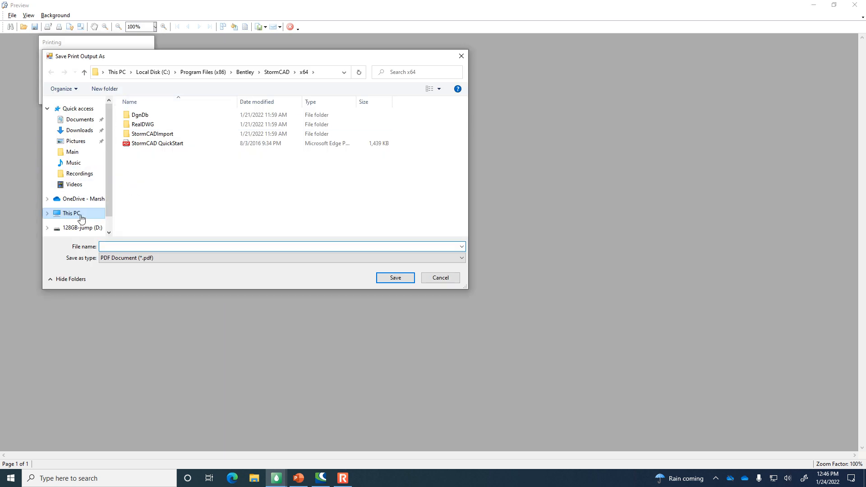
Step: Save the PDF on the 128GB-jump (D:) drive as "StormCAD excample" and close the print preview
left_click(83, 228)
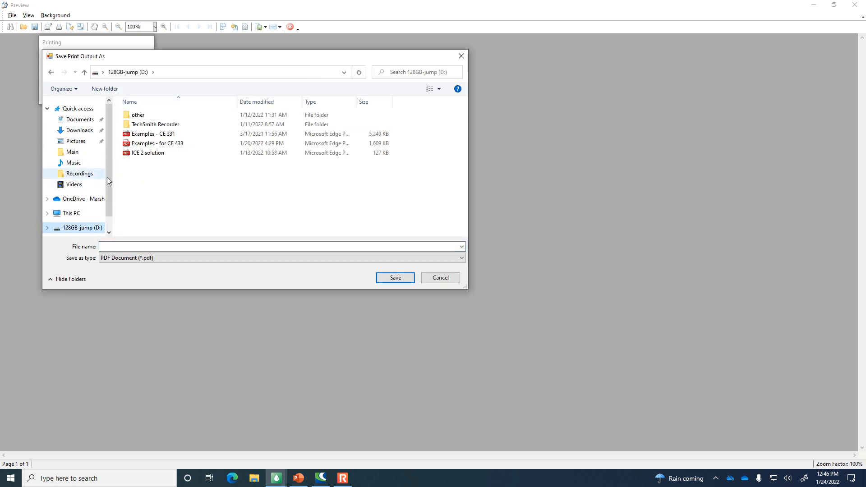
left_click(126, 245)
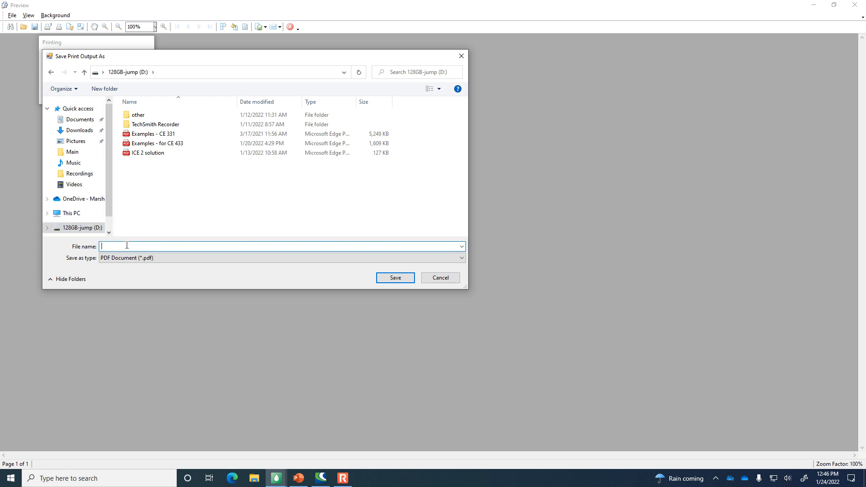
type("Storm")
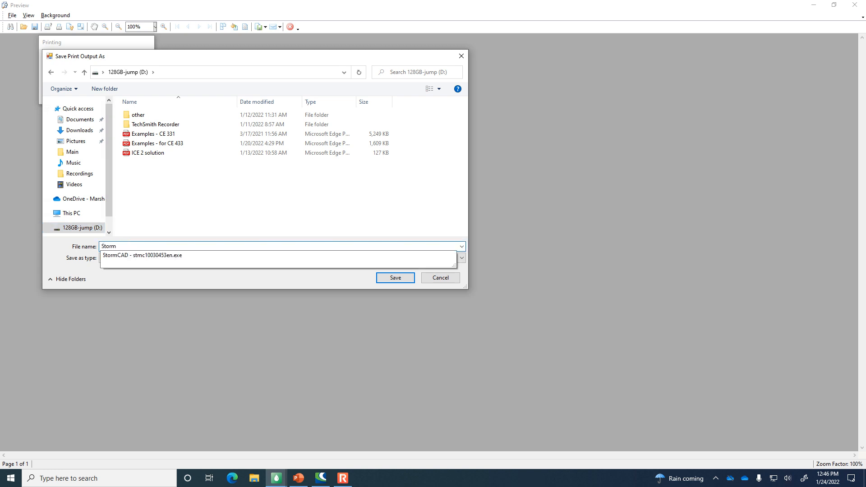
type("CAD excample")
key("Return")
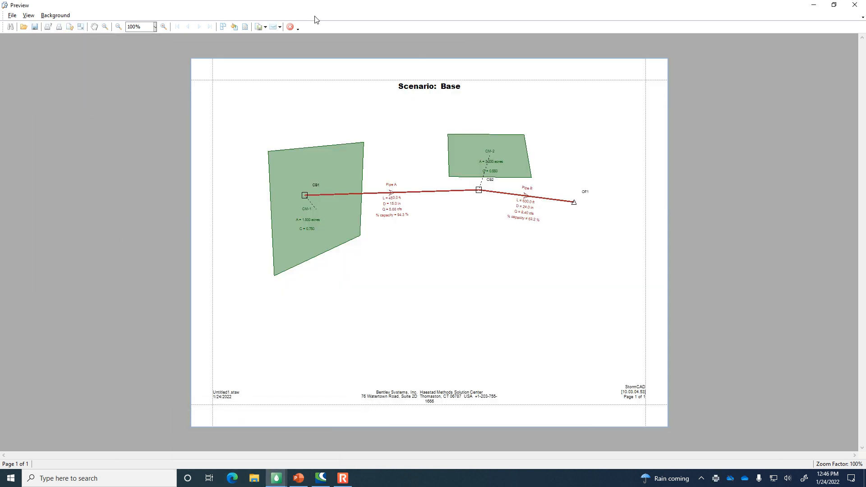
left_click(290, 27)
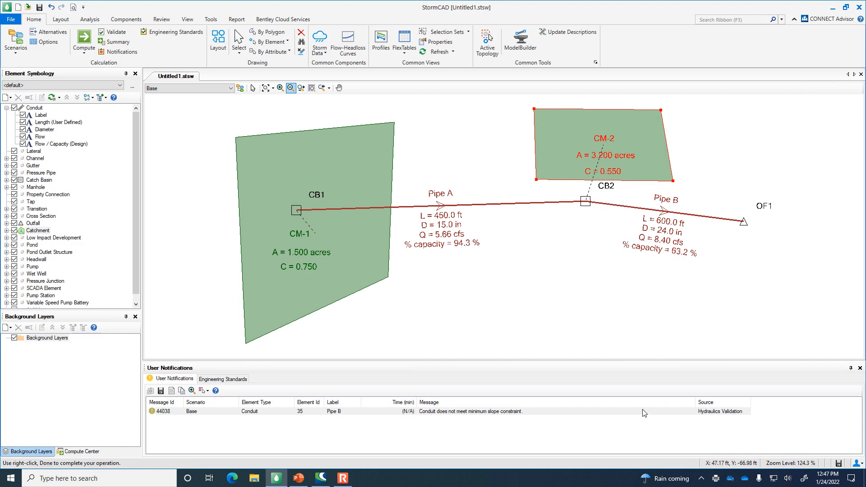
Step: Open Word, create a blank document and paste the screenshot of the StormCAD model into it
left_click(10, 478)
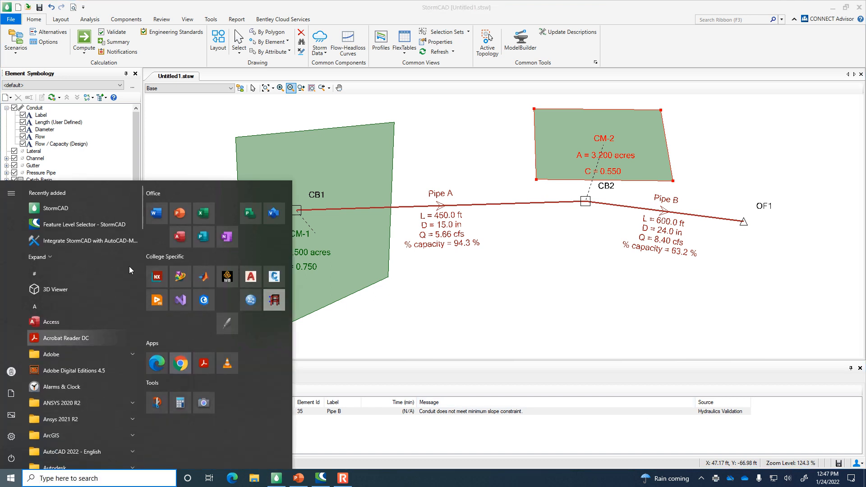
left_click(157, 213)
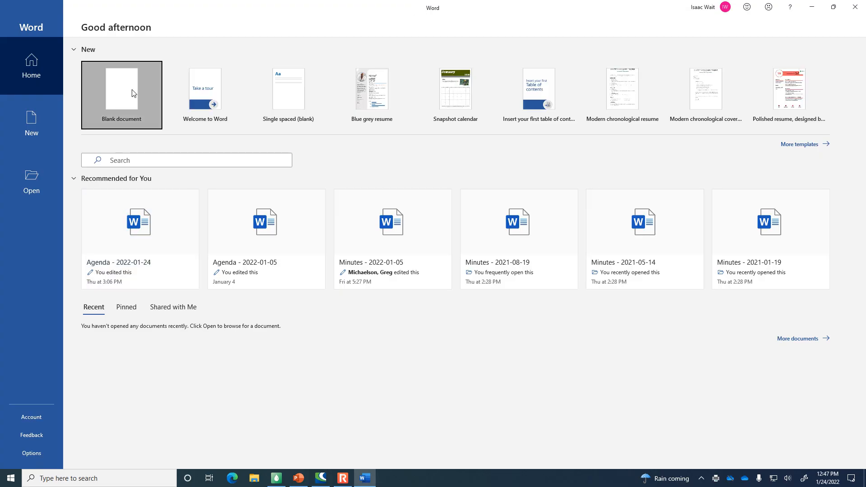
left_click(129, 94)
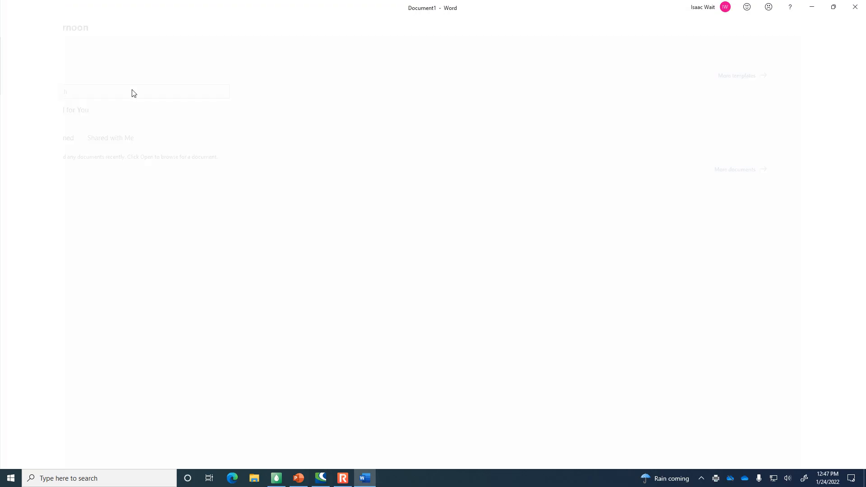
key("ctrl+v")
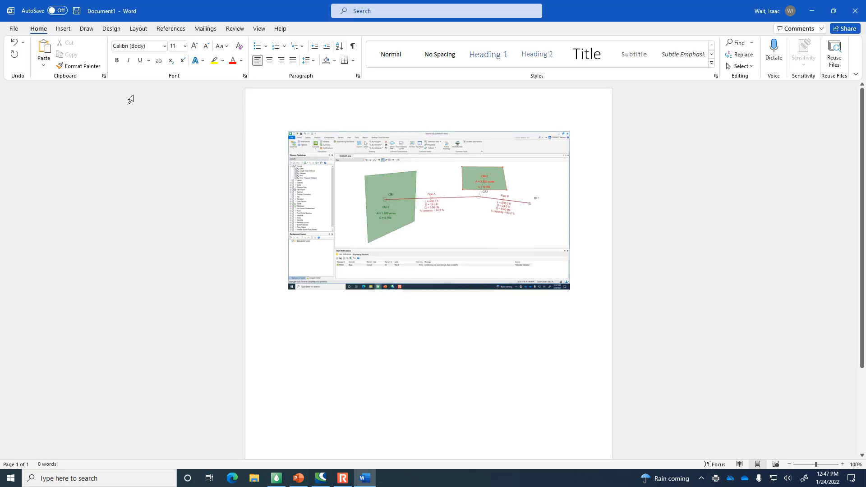
Step: Enlarge the pasted StormCAD screenshot in Word and check that its pipe and catchment labels are legible
left_click(842, 465)
left_click(842, 464)
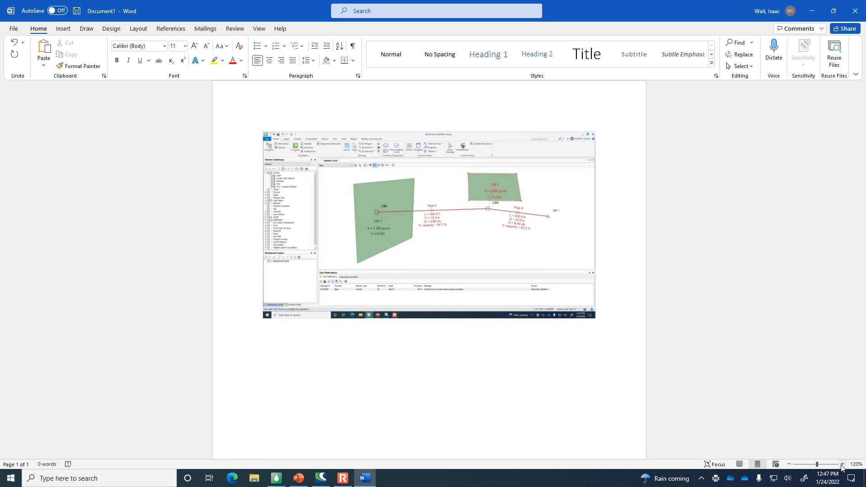
left_click(842, 465)
left_click(842, 465)
left_click(842, 465)
double_click(842, 464)
left_click(842, 465)
double_click(842, 464)
double_click(842, 465)
left_click(842, 465)
double_click(842, 465)
double_click(842, 464)
double_click(842, 465)
left_click(842, 464)
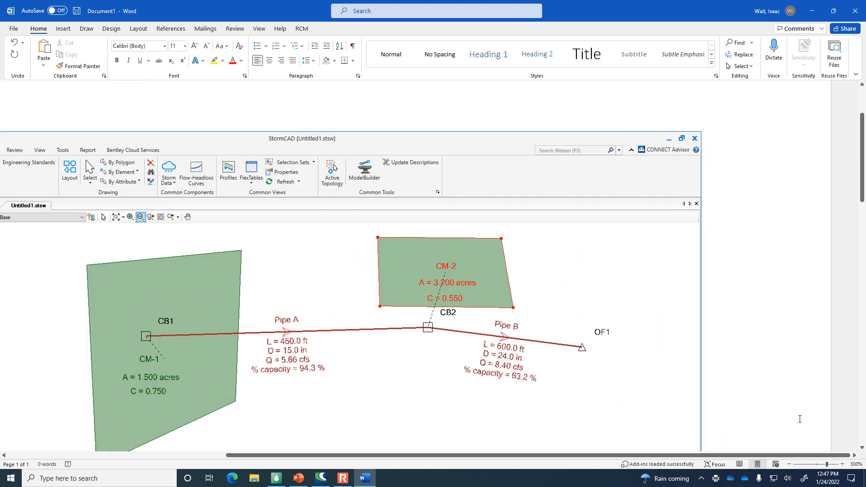
double_click(842, 464)
double_click(842, 464)
left_click(842, 465)
double_click(842, 464)
double_click(842, 464)
double_click(842, 465)
double_click(842, 464)
scroll(800, 379, "down", 5)
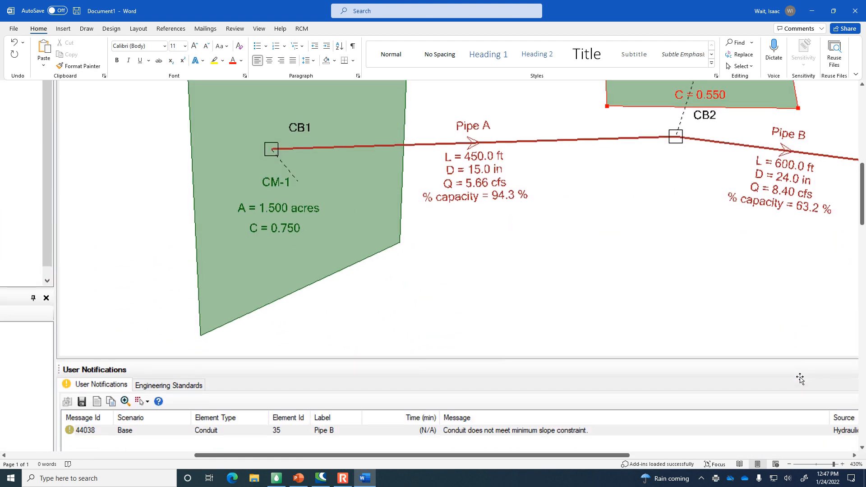
Step: Sort the 128GB-jump (D:) drive by date modified, open the "StormCAD excample" PDF and maximize its window
left_click(255, 480)
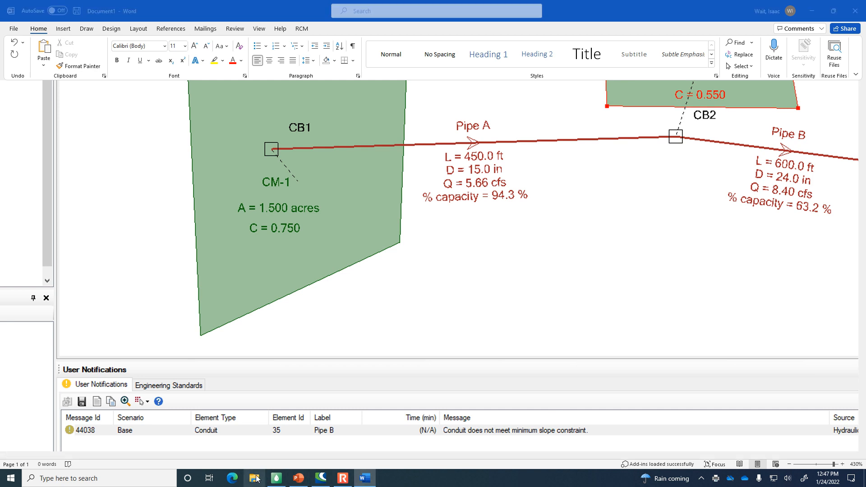
left_click(49, 173)
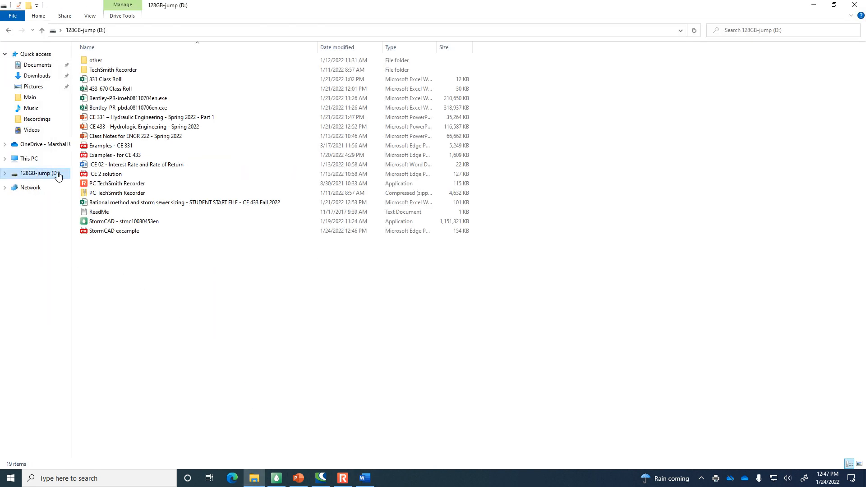
left_click(343, 47)
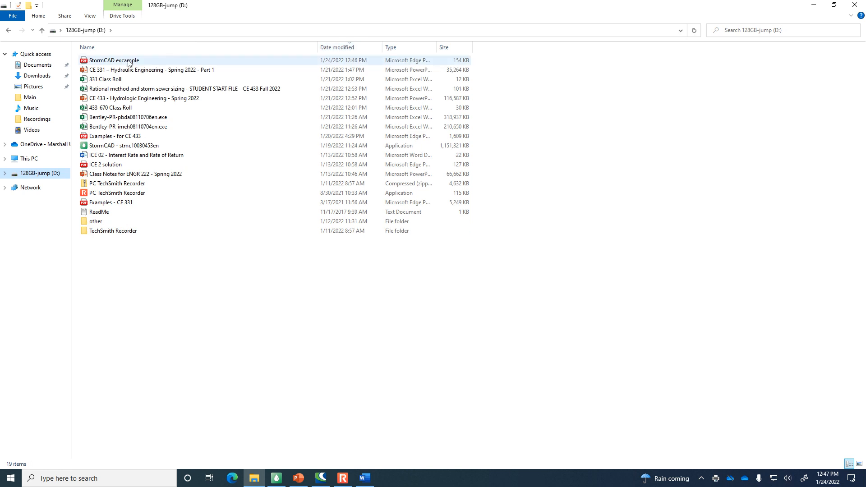
double_click(126, 61)
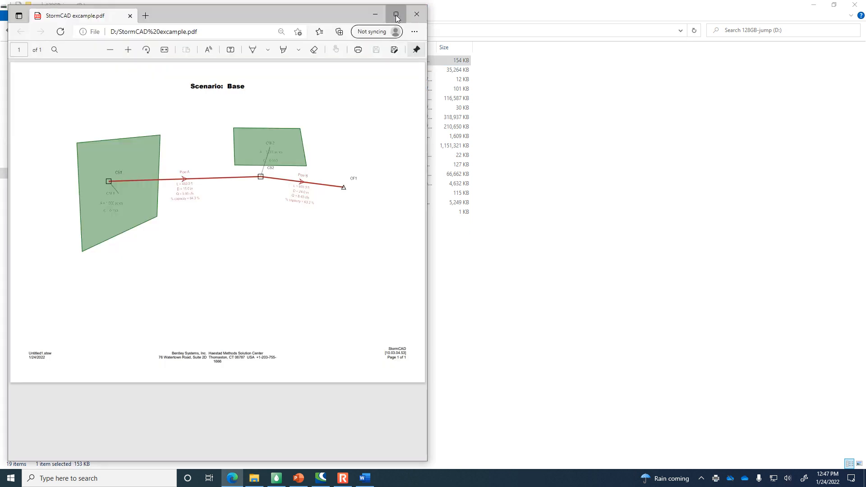
left_click(396, 14)
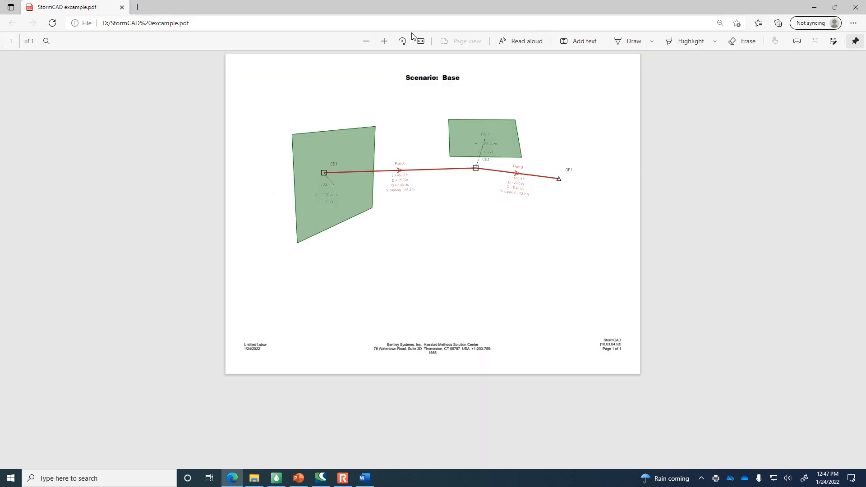
Step: Examine the catchment and Pipe A labels in the PDF at high magnification and return to an overview of the page
left_click(381, 41)
left_click(381, 40)
scroll(463, 145, "down", 3)
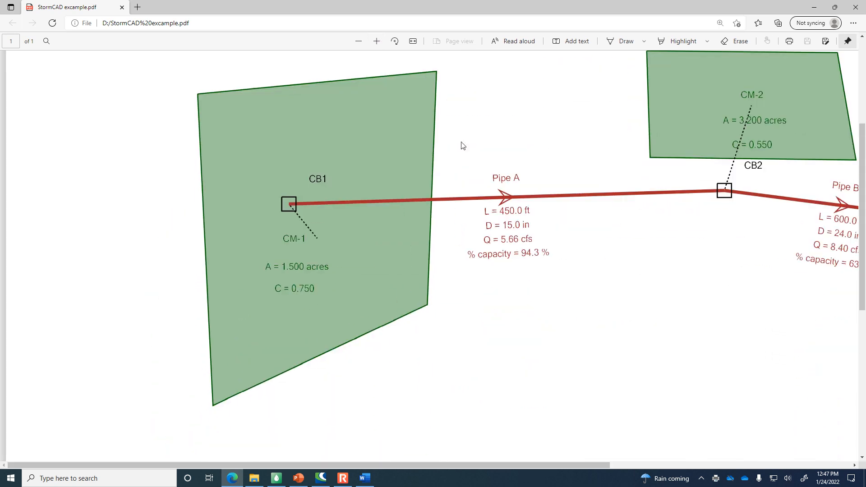
left_click(376, 41)
left_click(377, 41)
scroll(656, 411, "down", 3)
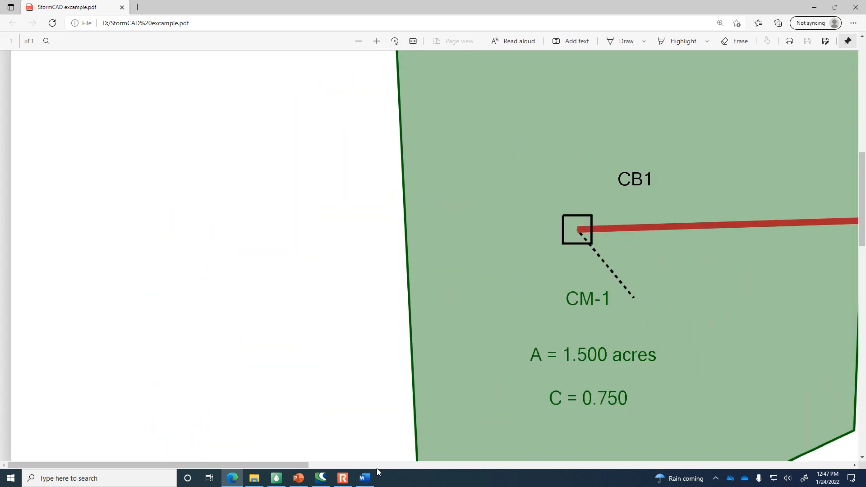
left_click_drag(285, 463, 553, 467)
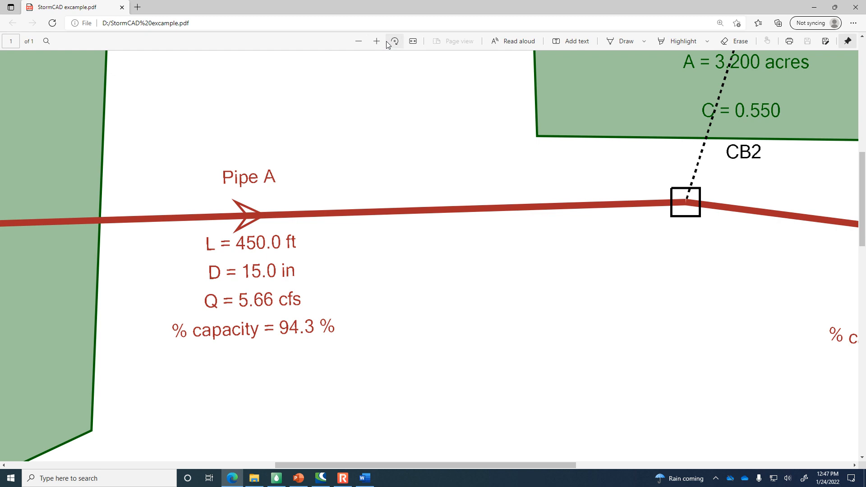
left_click_drag(554, 464, 514, 464)
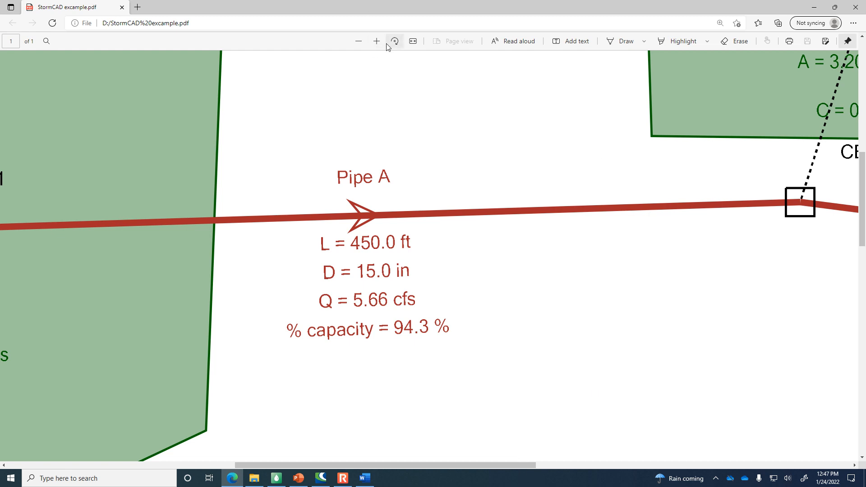
left_click(359, 42)
left_click(359, 41)
left_click(359, 41)
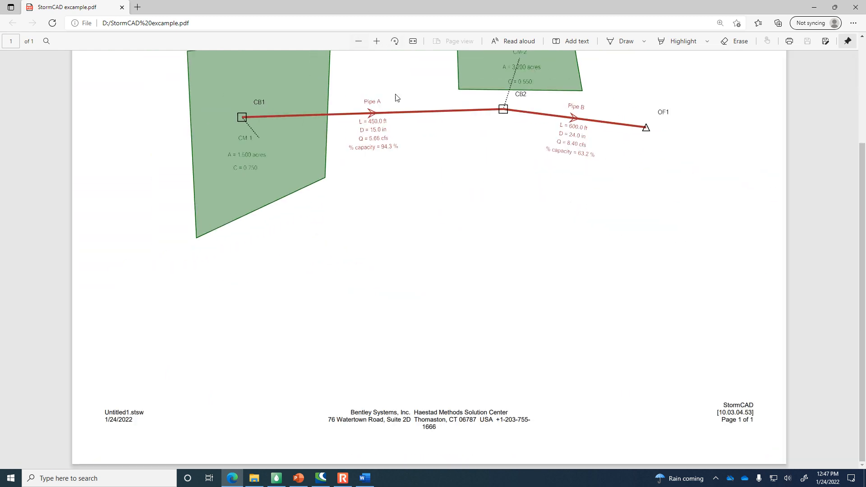
scroll(418, 134, "up", 3)
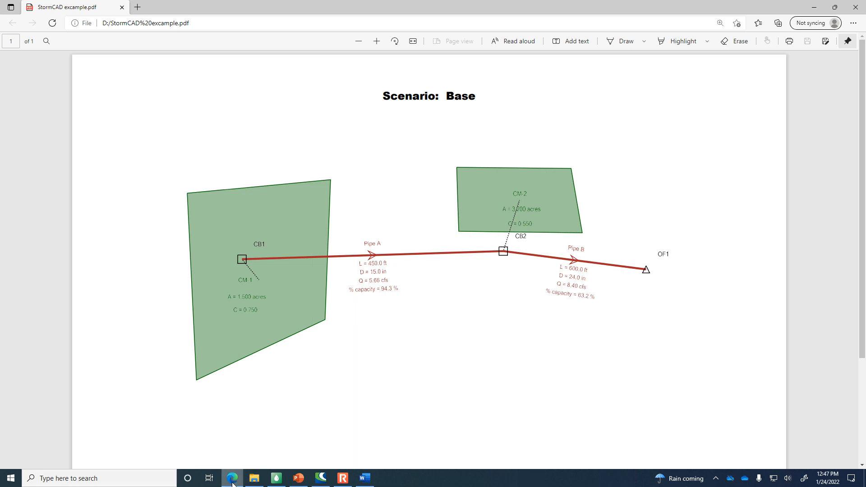
Step: Switch back to StormCAD and use a fit-to-page print preview to check how the plan prints when zoomed out and off-centre
left_click(316, 485)
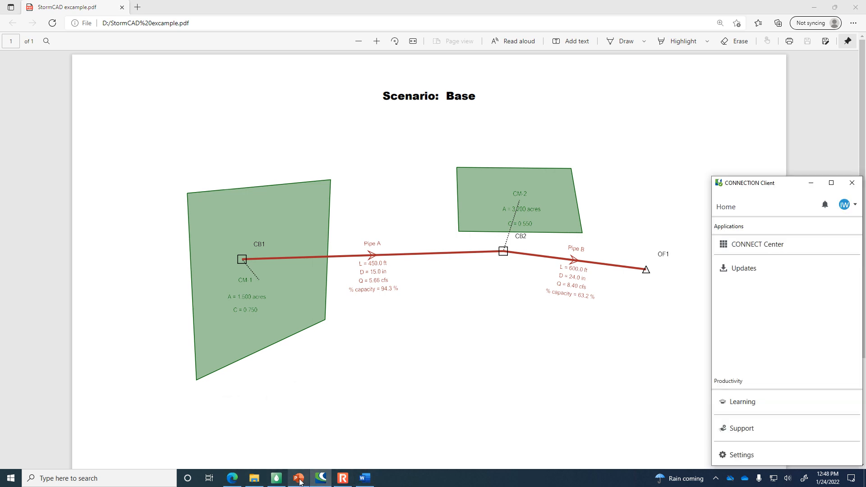
left_click(276, 479)
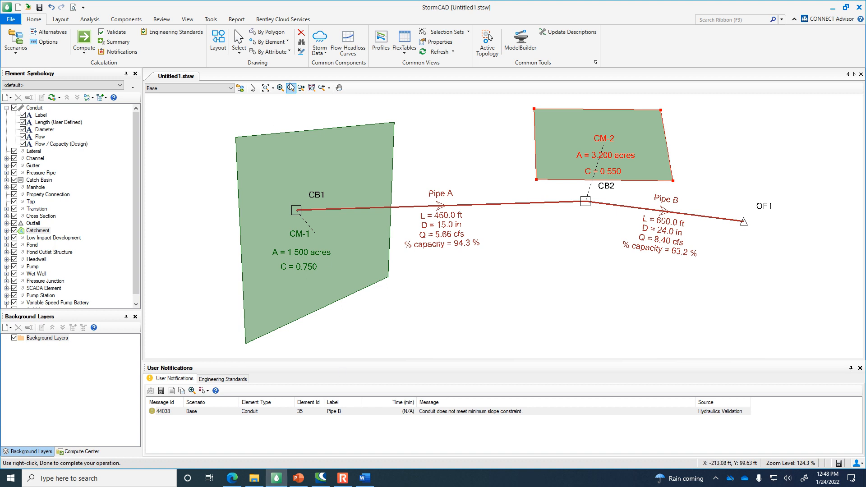
left_click(443, 238)
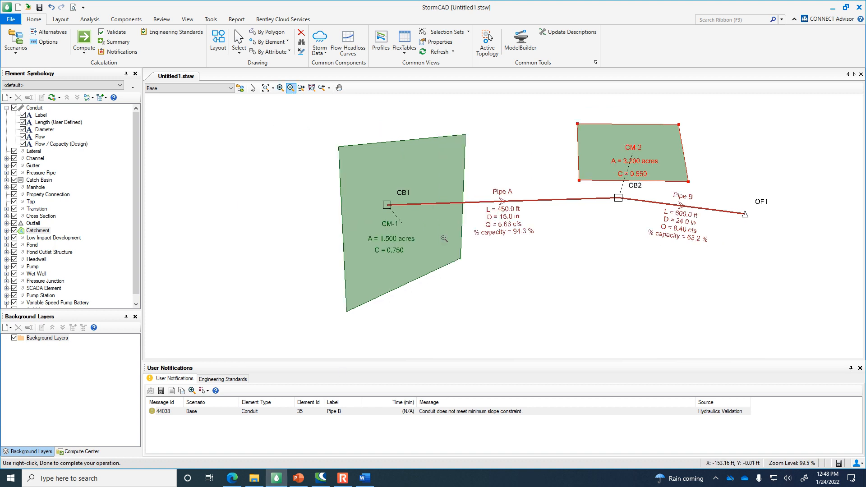
left_click(447, 239)
left_click(266, 88)
left_click(402, 189)
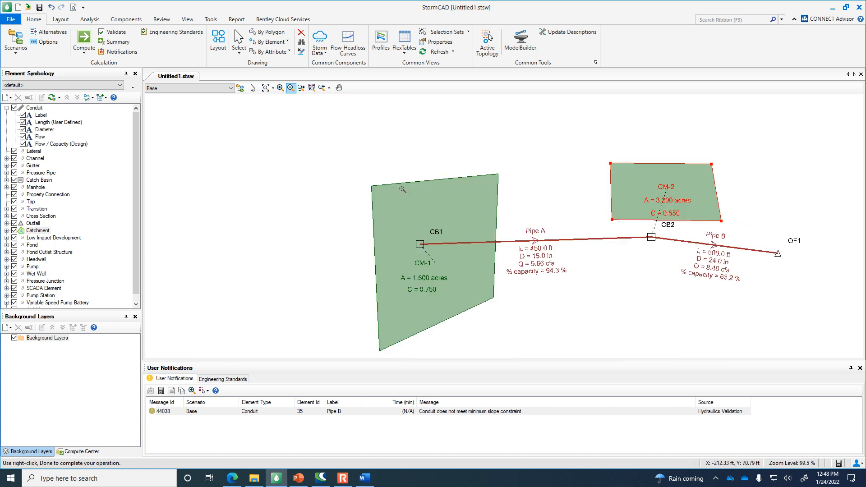
left_click(393, 177)
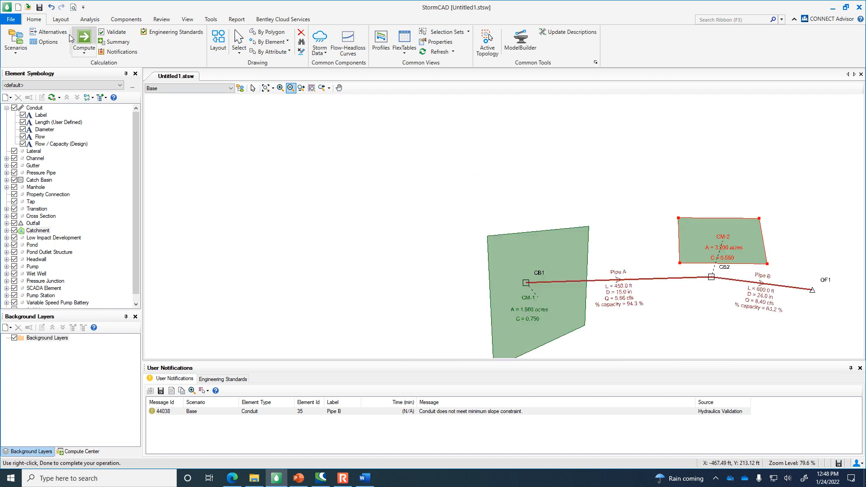
left_click(11, 19)
left_click(47, 222)
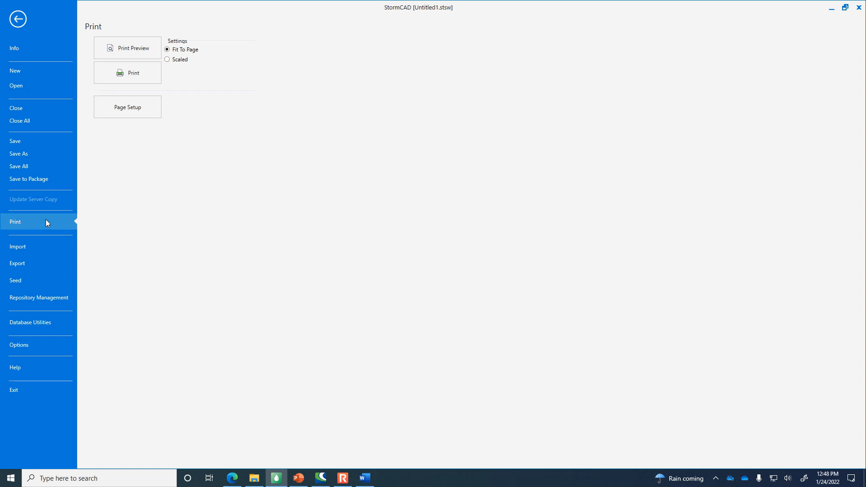
left_click(142, 49)
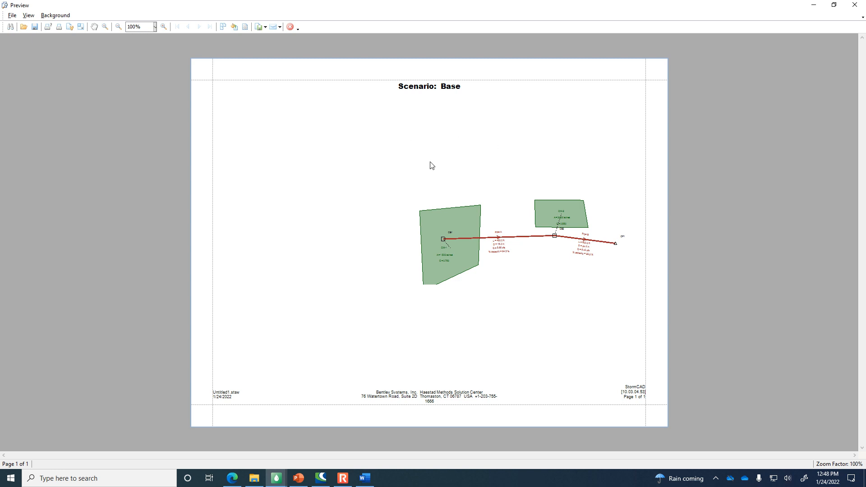
left_click(290, 27)
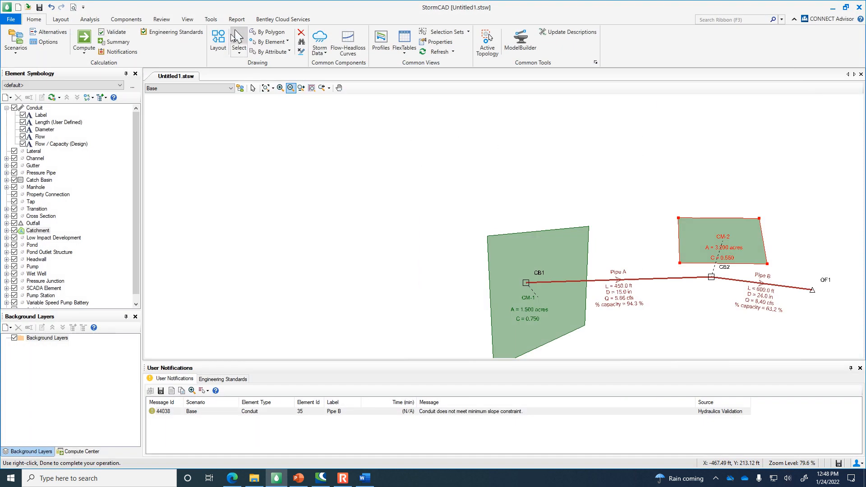
Step: Fit the plan view to the model's extents and check its page setup and fit-to-page print preview
left_click(13, 20)
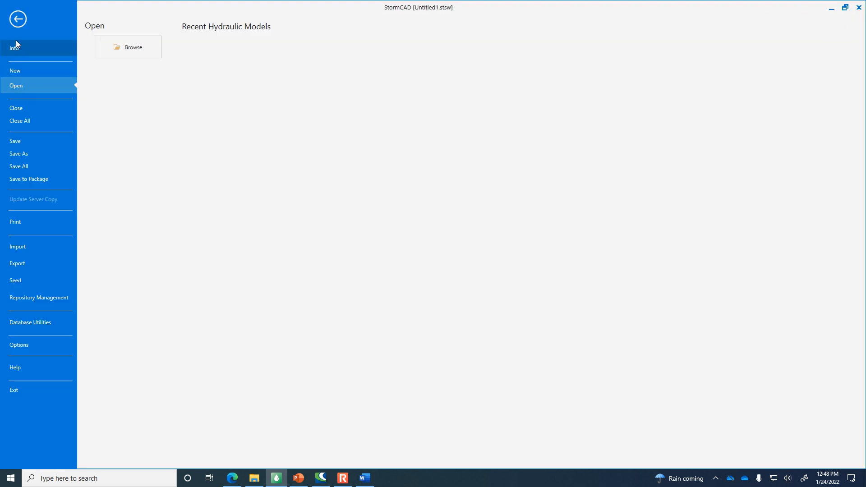
left_click(18, 18)
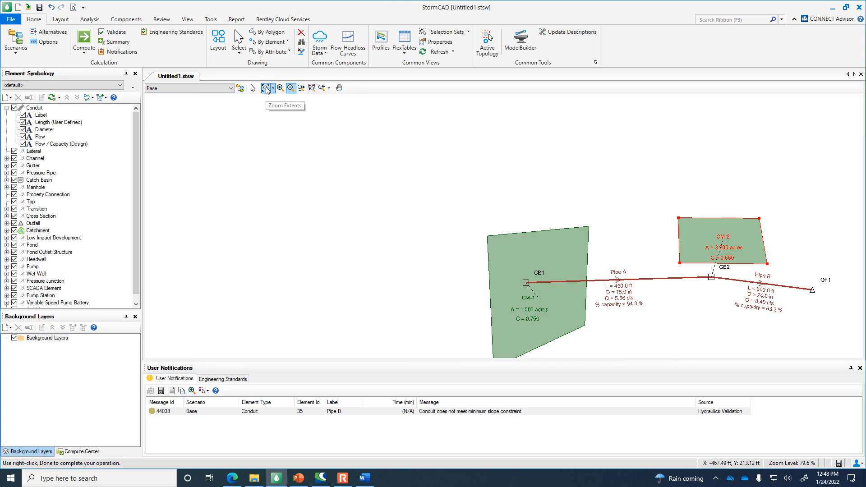
left_click(267, 88)
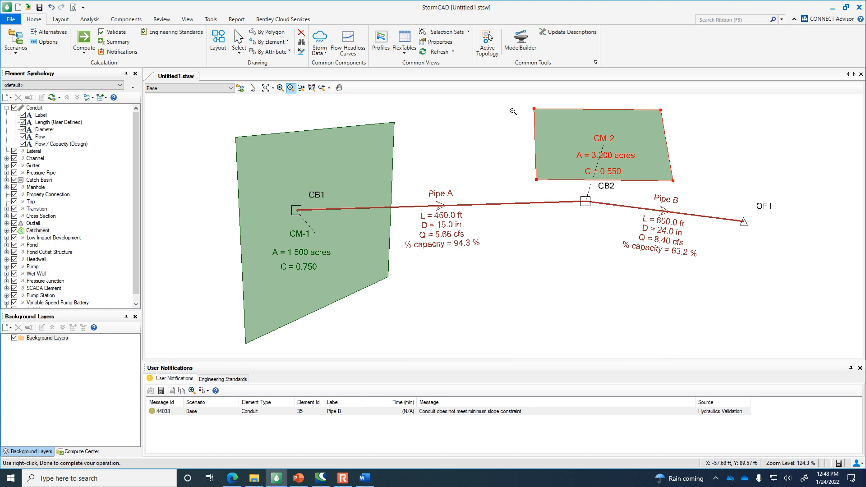
left_click(11, 20)
left_click(31, 226)
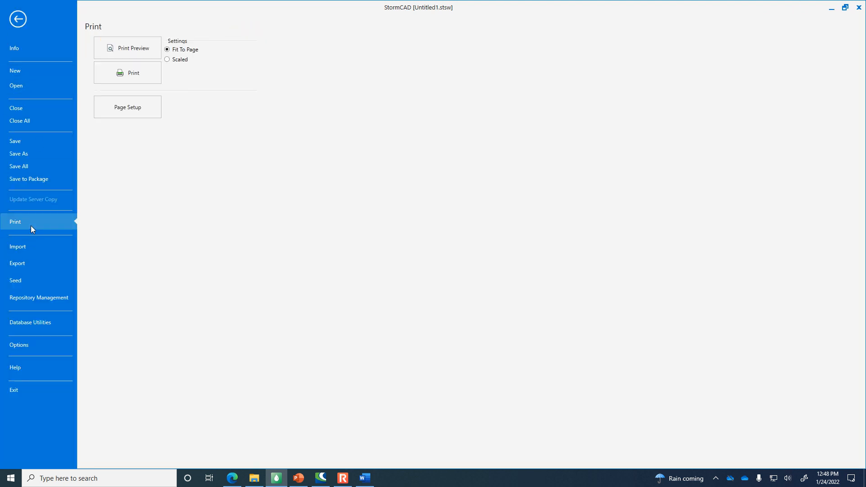
left_click(134, 108)
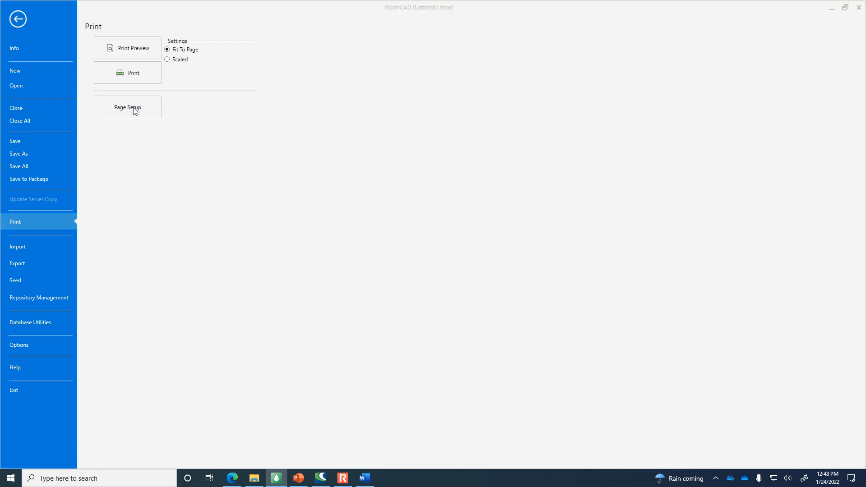
left_click(489, 269)
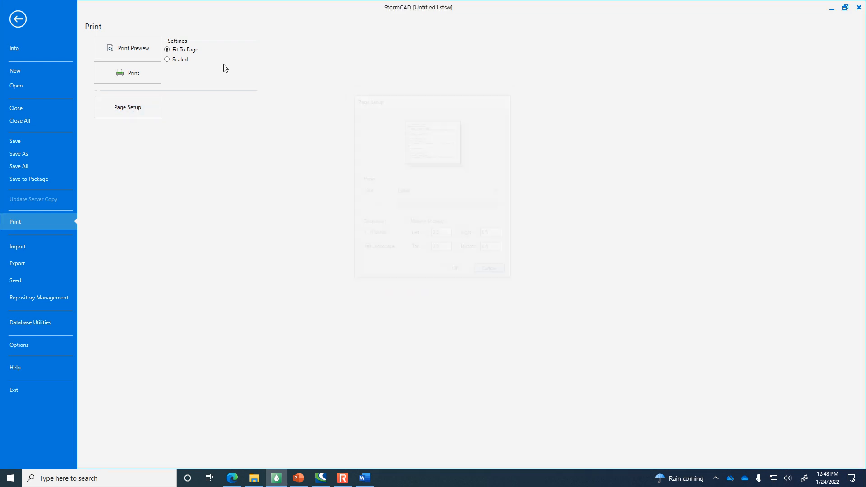
left_click(124, 48)
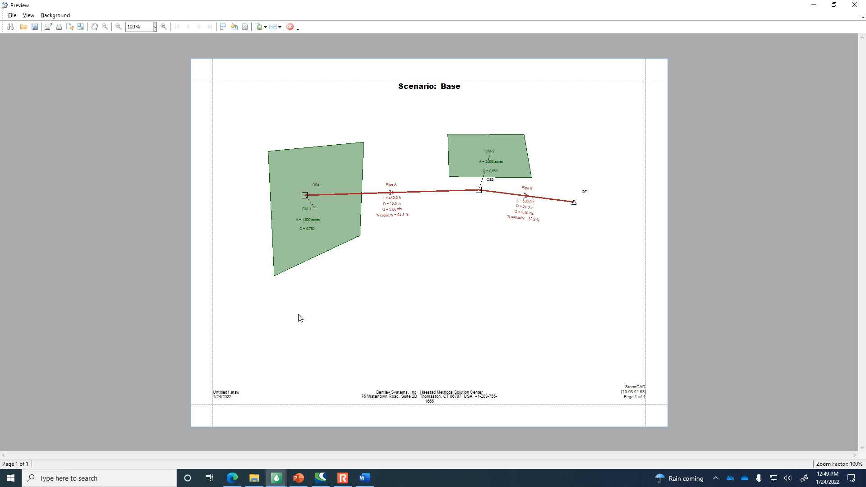
left_click(290, 27)
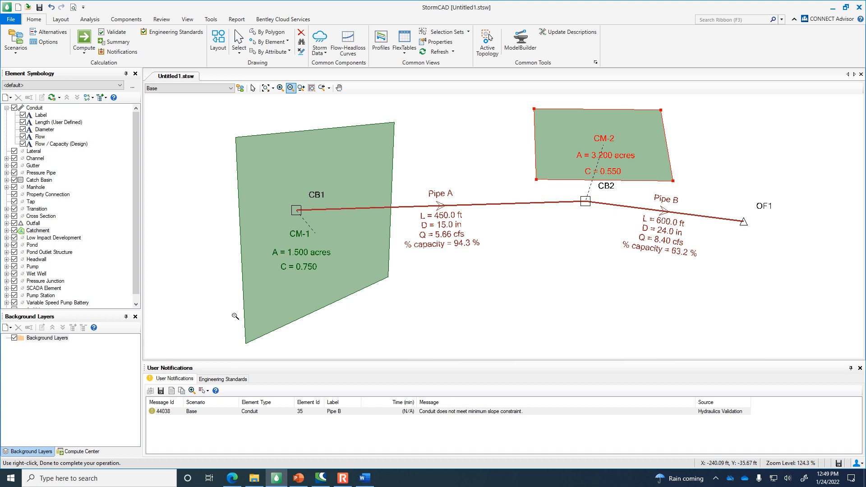
left_click(343, 479)
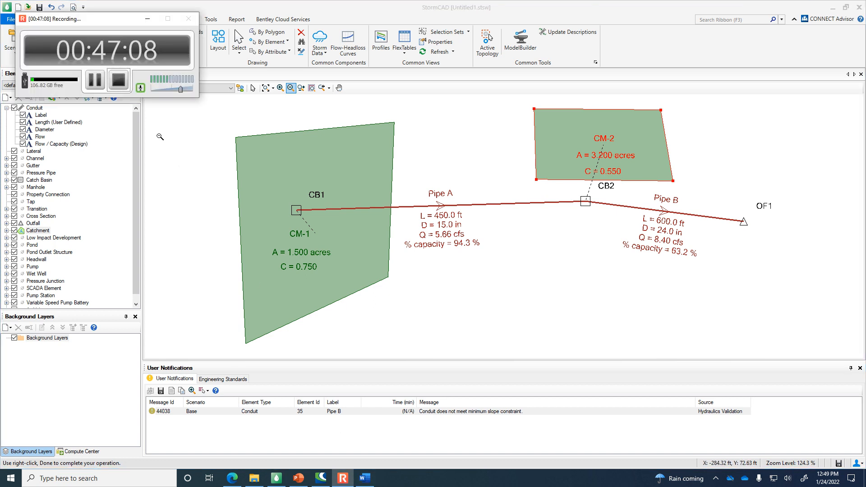